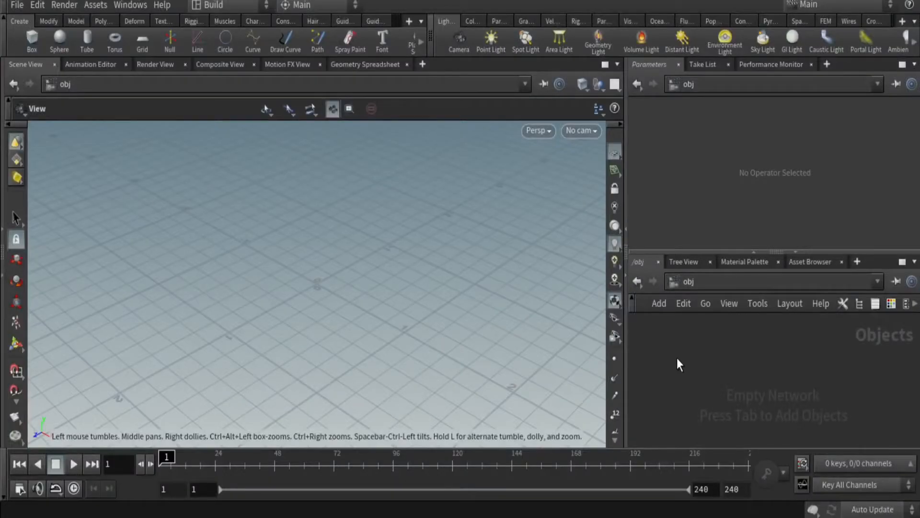
- Add a Geometry node to the object network and rename it Bowl
{"action": "key", "text": "Tab"}
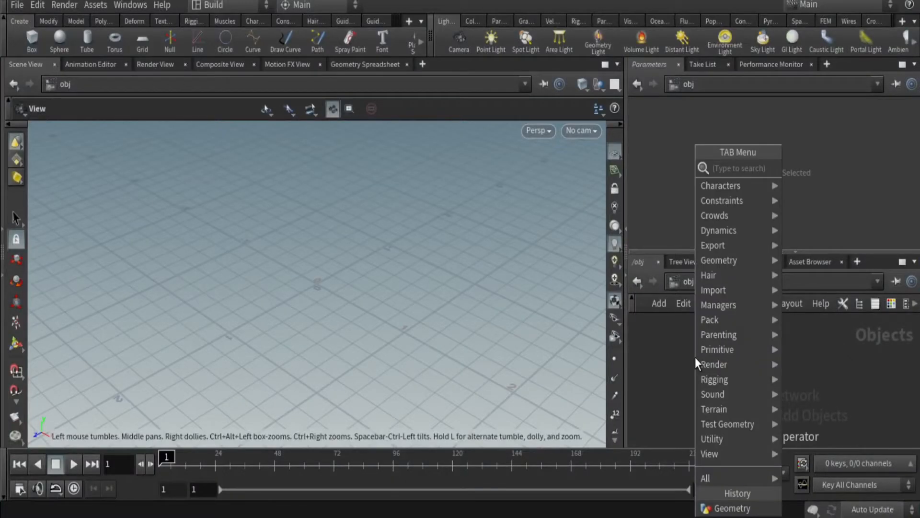
{"action": "type", "text": "geo"}
{"action": "key", "text": "Return"}
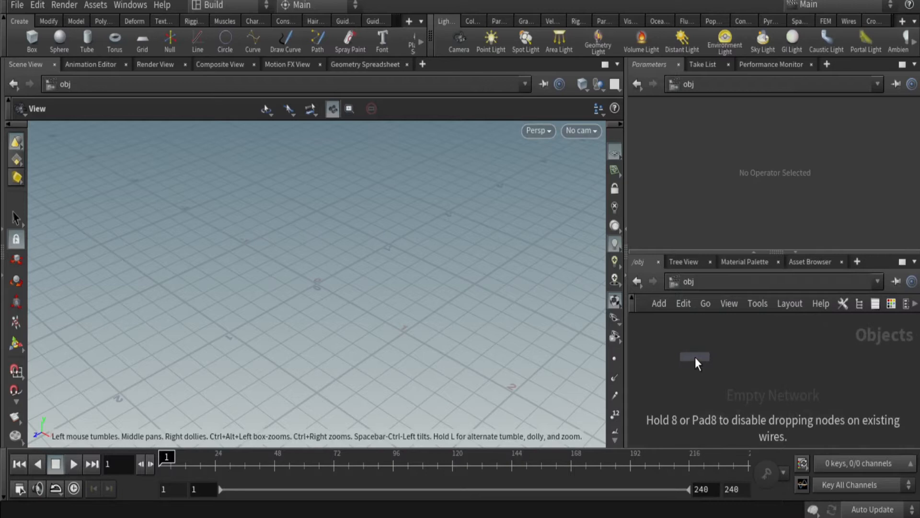
{"action": "left_click", "coordinate": [695, 358]}
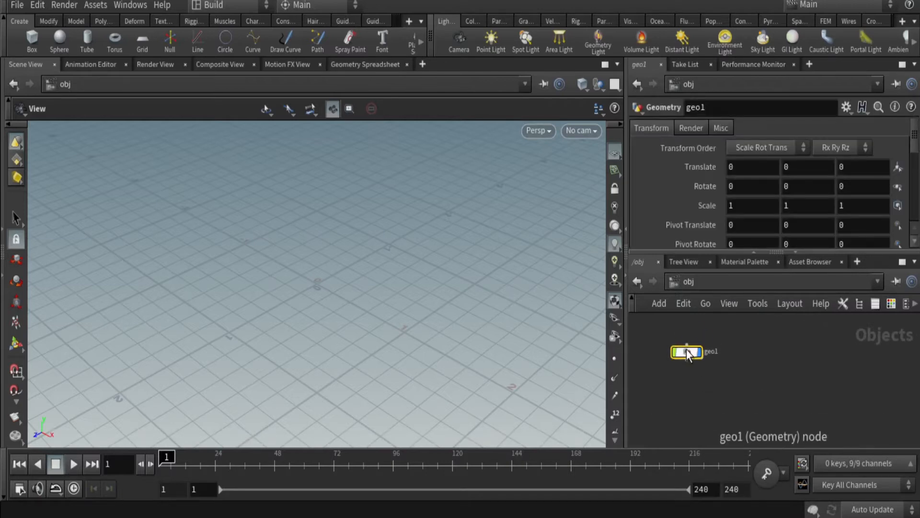
{"action": "double_click", "coordinate": [713, 351]}
{"action": "type", "text": "Bowl"}
{"action": "key", "text": "Return"}
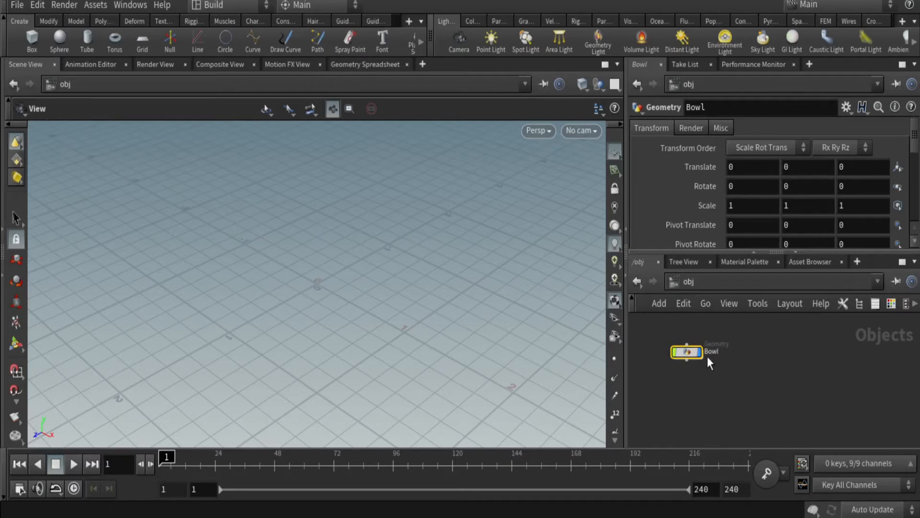
- Inside the Bowl object, add a File node and load Bowl.obj as its geometry file
{"action": "double_click", "coordinate": [690, 350]}
{"action": "key", "text": "Tab"}
{"action": "type", "text": "file"}
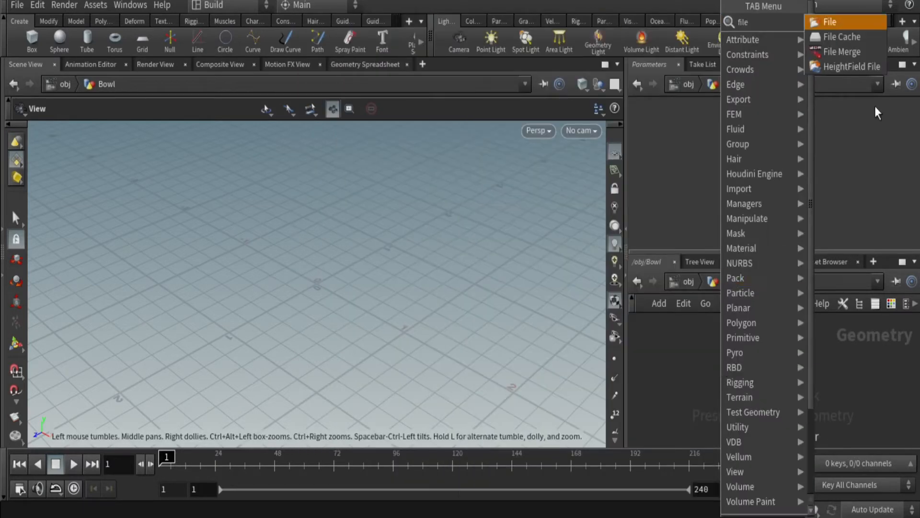
{"action": "key", "text": "Return"}
{"action": "left_click", "coordinate": [683, 346]}
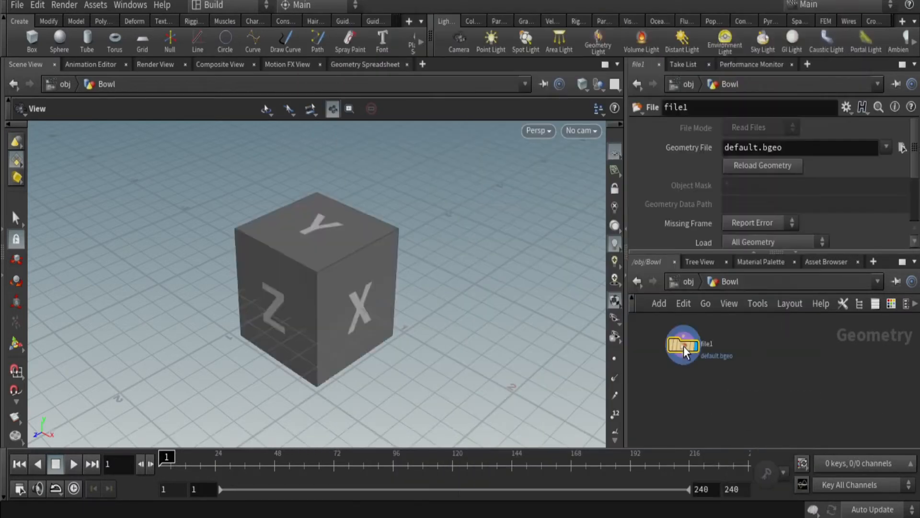
{"action": "left_click", "coordinate": [902, 147]}
{"action": "left_click", "coordinate": [603, 81]}
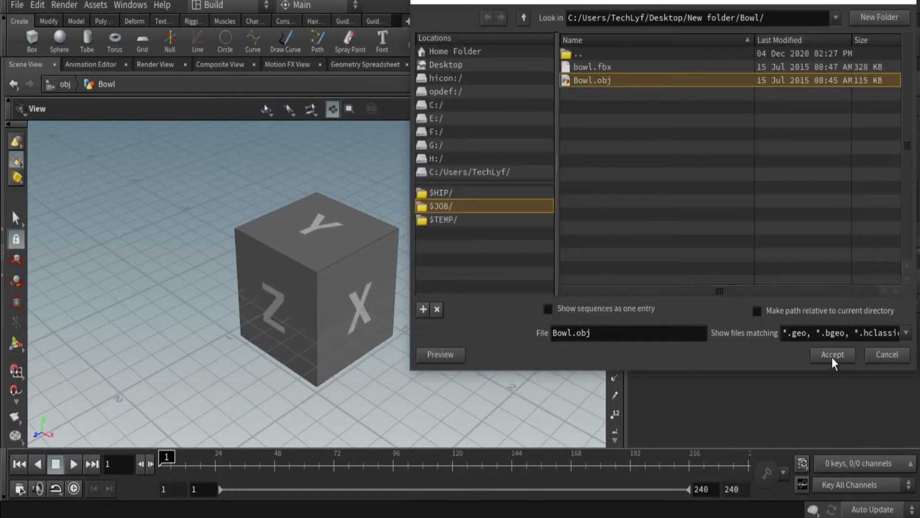
{"action": "left_click", "coordinate": [832, 354]}
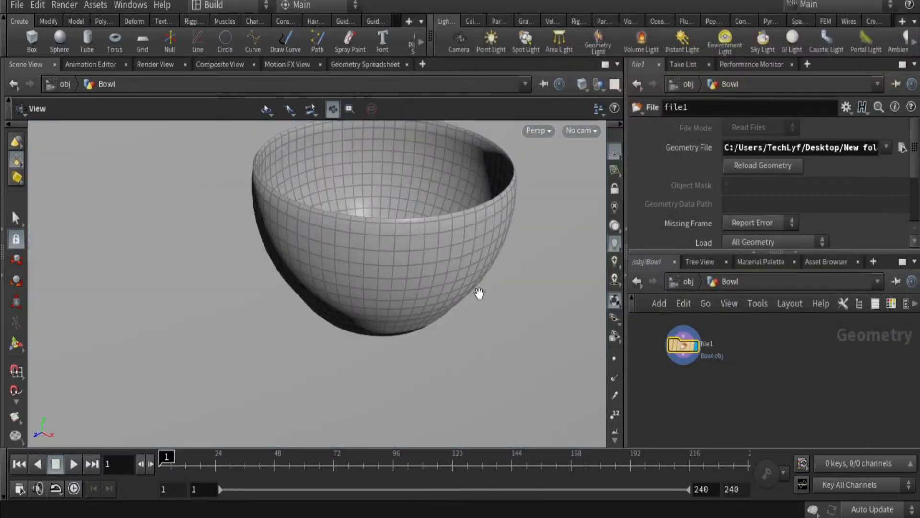
- Delete the unwanted backdrop primitives 1 and 0 around the bowl, leaving only the bowl mesh
{"action": "right_click_drag", "start_coordinate": [384, 249], "coordinate": [370, 228]}
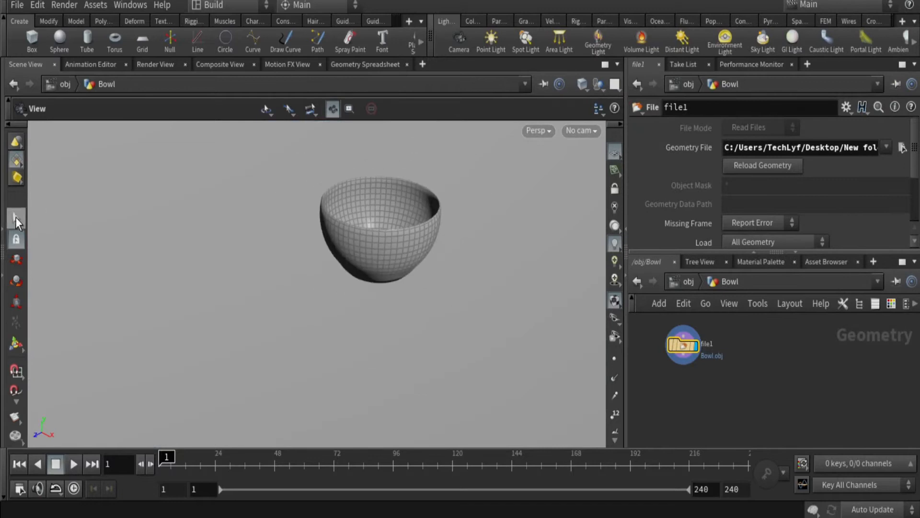
{"action": "key", "text": "s"}
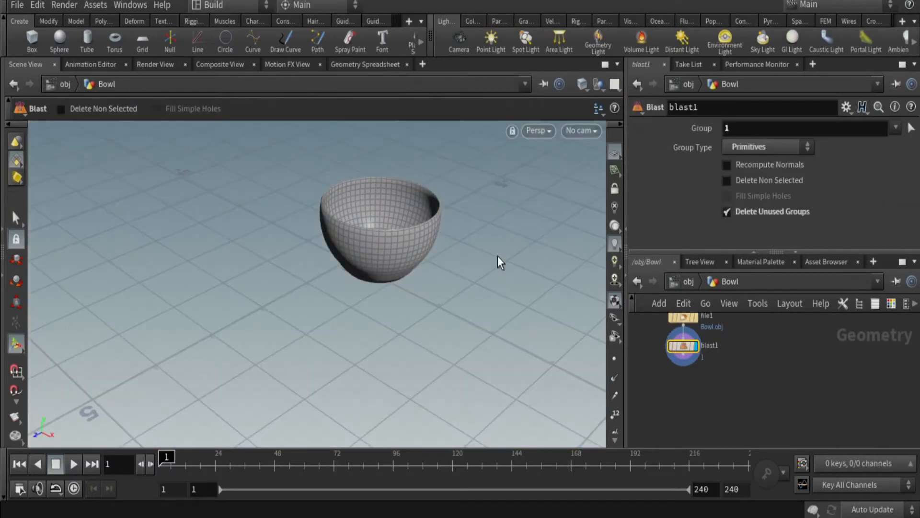
{"action": "right_click_drag", "start_coordinate": [491, 230], "coordinate": [480, 214], "text": "alt"}
{"action": "left_click", "coordinate": [16, 220]}
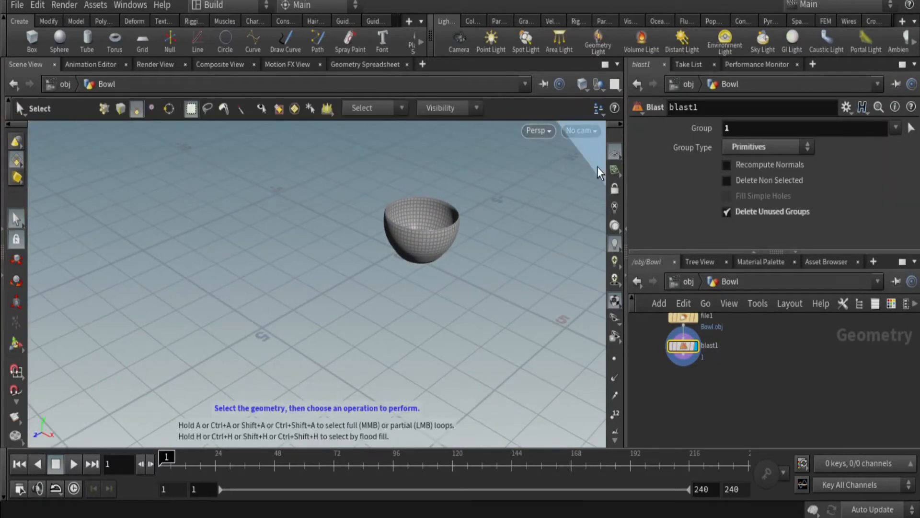
{"action": "key", "text": "Delete"}
{"action": "left_click_drag", "start_coordinate": [468, 288], "coordinate": [424, 309], "text": "alt"}
{"action": "middle_click_drag", "start_coordinate": [423, 309], "coordinate": [411, 312], "text": "alt"}
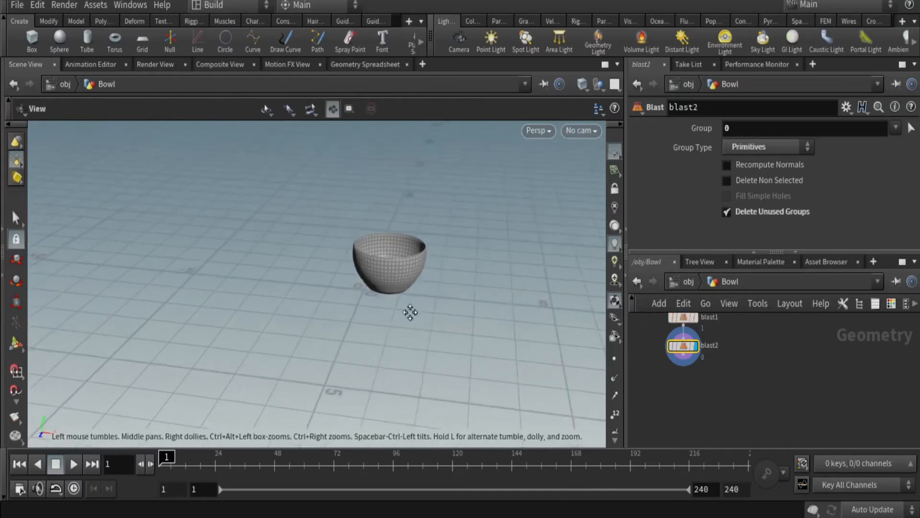
{"action": "right_click_drag", "start_coordinate": [411, 312], "coordinate": [437, 259], "text": "alt"}
{"action": "left_click_drag", "start_coordinate": [384, 322], "coordinate": [401, 304], "text": "alt"}
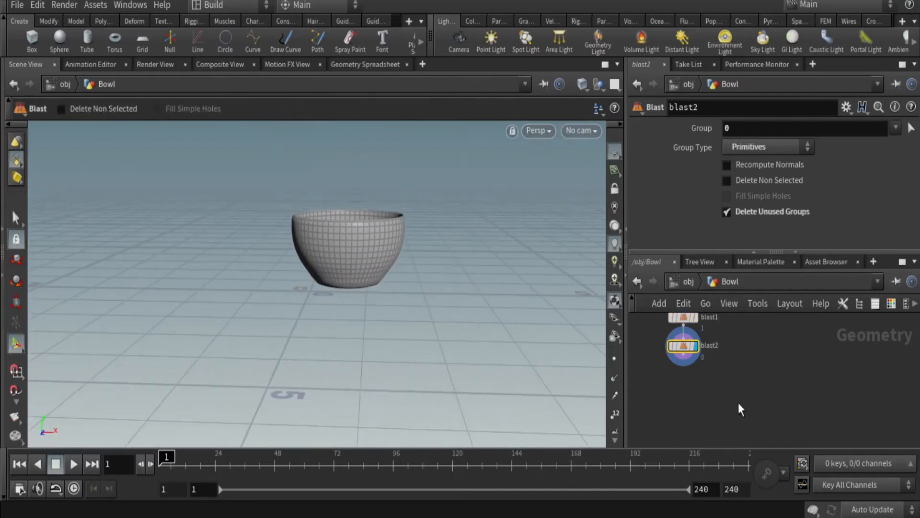
- Add a Transform node after the second Blast node, display it, and set the bowl's X translation to -0.7
{"action": "key", "text": "Tab"}
{"action": "type", "text": "tra"}
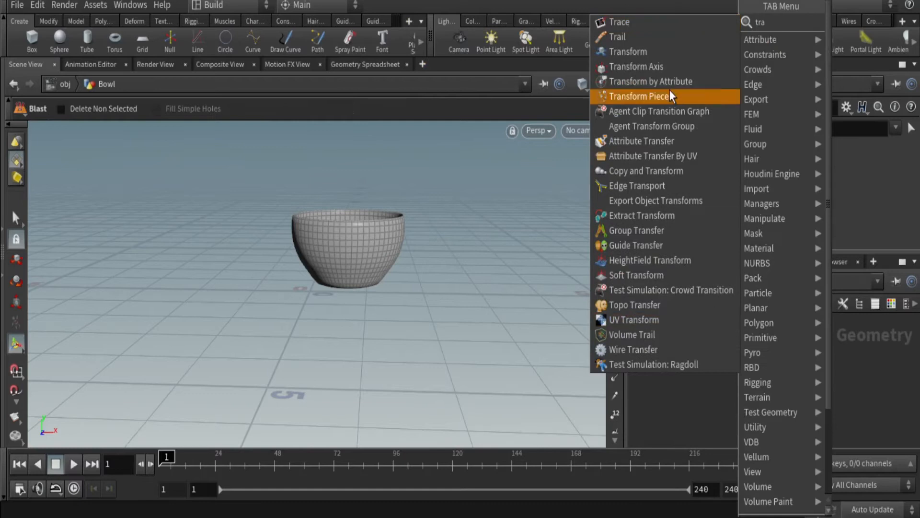
{"action": "left_click", "coordinate": [671, 52]}
{"action": "left_click", "coordinate": [680, 382]}
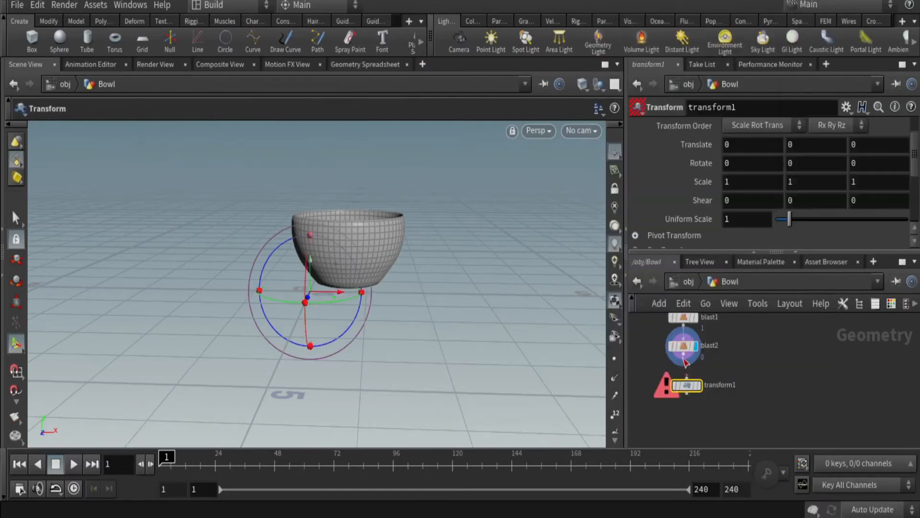
{"action": "left_click", "coordinate": [700, 386]}
{"action": "middle_click_drag", "start_coordinate": [742, 144], "coordinate": [686, 146]}
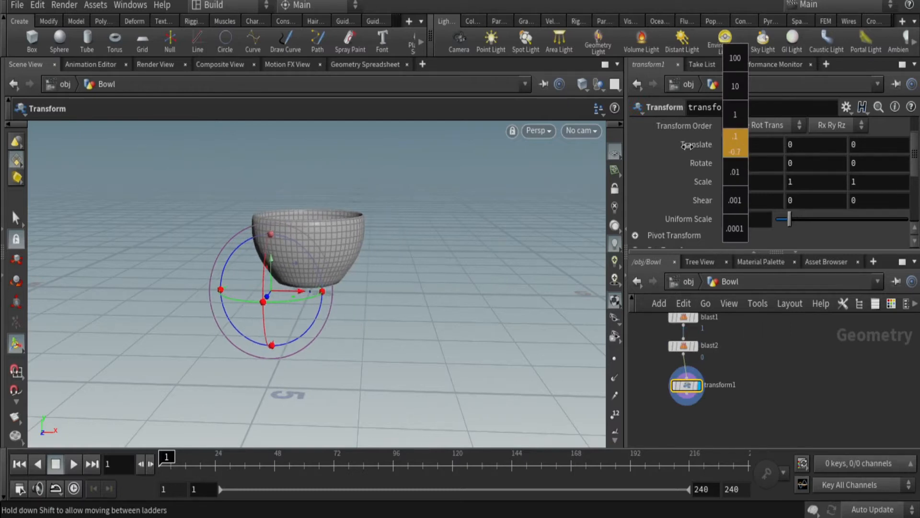
{"action": "left_click_drag", "start_coordinate": [493, 222], "coordinate": [622, 244]}
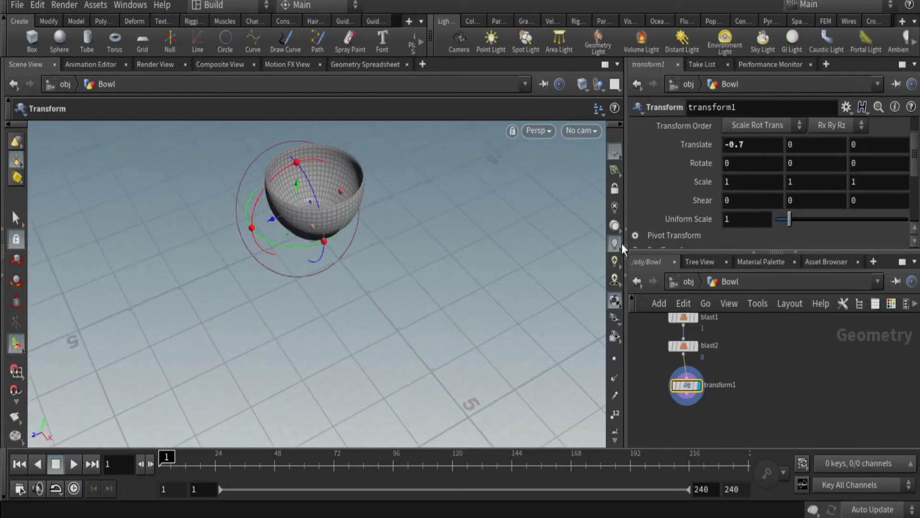
- Add a separate Grid node beside the bowl's node chain and display it
{"action": "key", "text": "h"}
{"action": "key", "text": "Tab"}
{"action": "type", "text": "grid"}
{"action": "key", "text": "Return"}
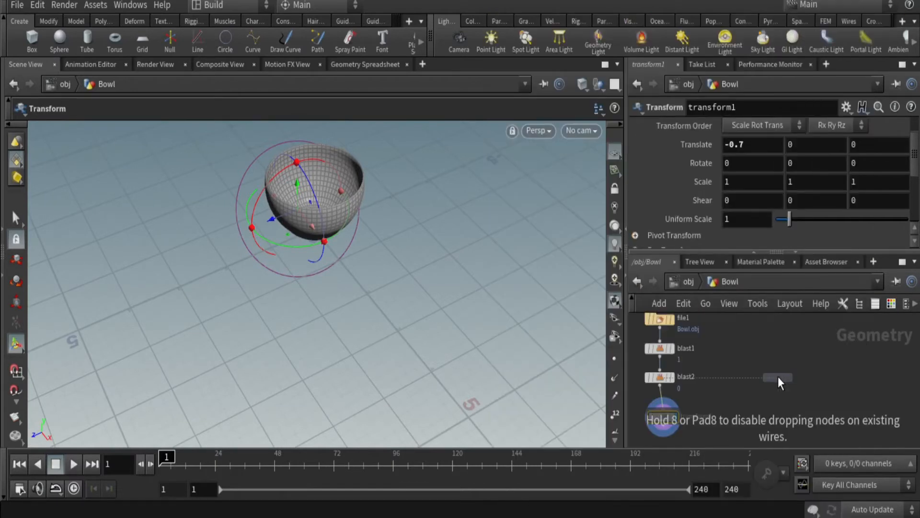
{"action": "left_click", "coordinate": [777, 349]}
{"action": "key", "text": "Escape"}
{"action": "key", "text": "Return"}
{"action": "left_click", "coordinate": [792, 351]}
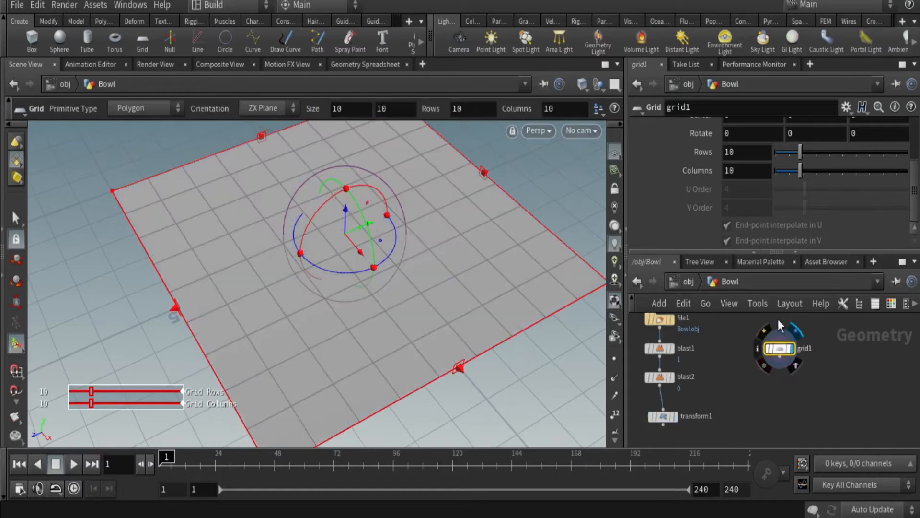
- Give the grid 2 rows and 2 columns and set its size to 12 by 20
{"action": "left_click_drag", "start_coordinate": [760, 154], "coordinate": [674, 153]}
{"action": "type", "text": "2"}
{"action": "left_click_drag", "start_coordinate": [744, 172], "coordinate": [697, 168]}
{"action": "type", "text": "2"}
{"action": "key", "text": "Return"}
{"action": "left_click_drag", "start_coordinate": [915, 184], "coordinate": [916, 133]}
{"action": "left_click_drag", "start_coordinate": [731, 188], "coordinate": [709, 191]}
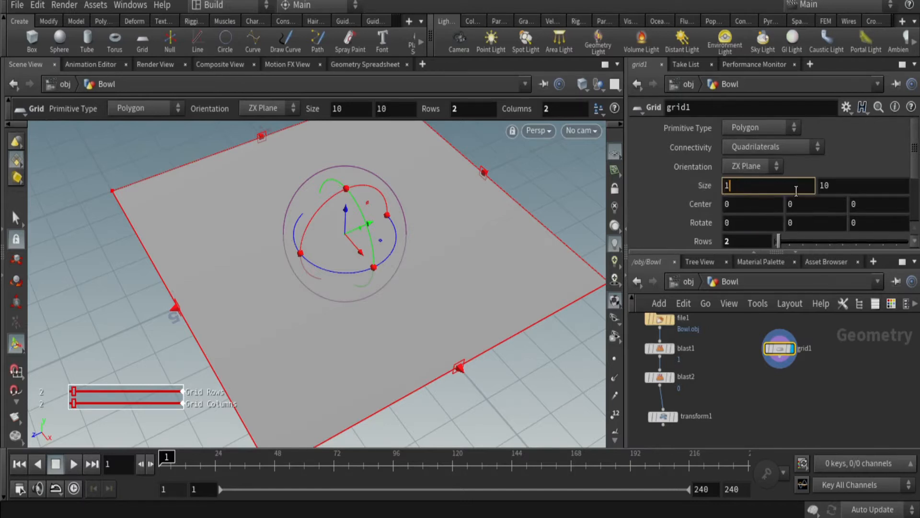
{"action": "type", "text": "12"}
{"action": "key", "text": "Return"}
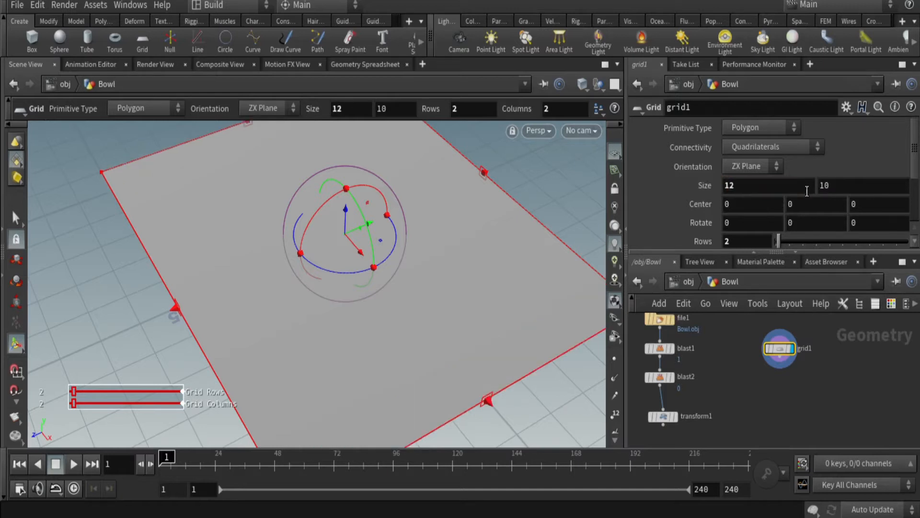
{"action": "type", "text": "20"}
{"action": "key", "text": "Return"}
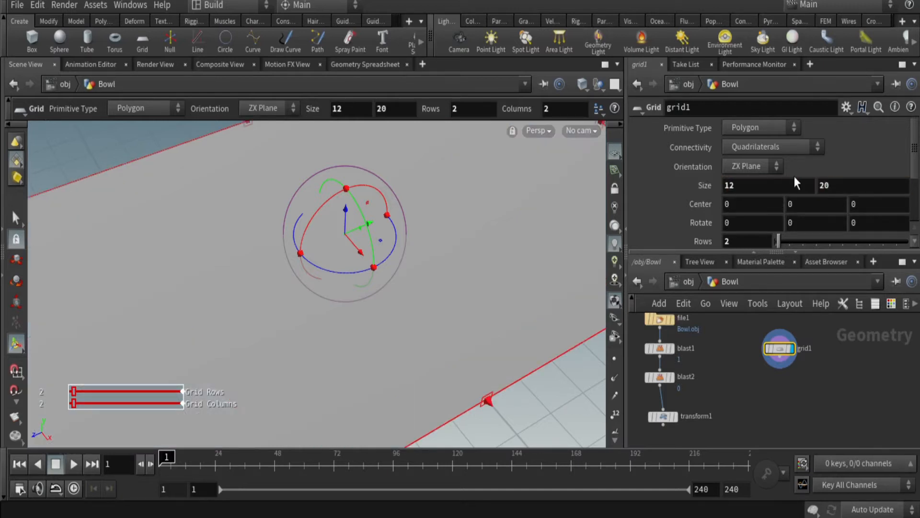
- Add a Merge node, connect the bowl's Transform node and the grid into it, and display the merged result
{"action": "middle_click_drag", "start_coordinate": [740, 397], "coordinate": [746, 368]}
{"action": "mouse_move", "coordinate": [783, 320]}
{"action": "left_mouse_down"}
{"action": "mouse_move", "coordinate": [769, 342]}
{"action": "mouse_move", "coordinate": [773, 325]}
{"action": "left_mouse_up"}
{"action": "mouse_move", "coordinate": [768, 360]}
{"action": "middle_mouse_down"}
{"action": "mouse_move", "coordinate": [768, 385]}
{"action": "mouse_move", "coordinate": [771, 366]}
{"action": "middle_mouse_up"}
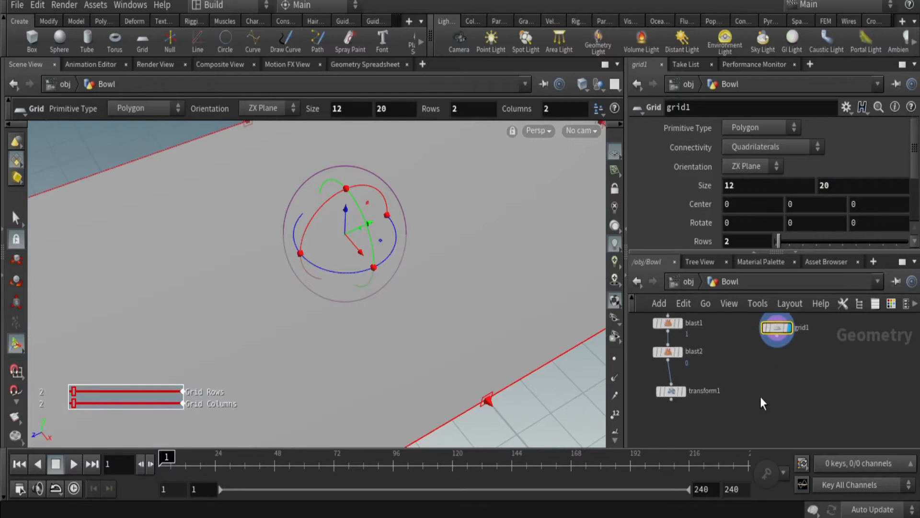
{"action": "key", "text": "Tab"}
{"action": "type", "text": "merge"}
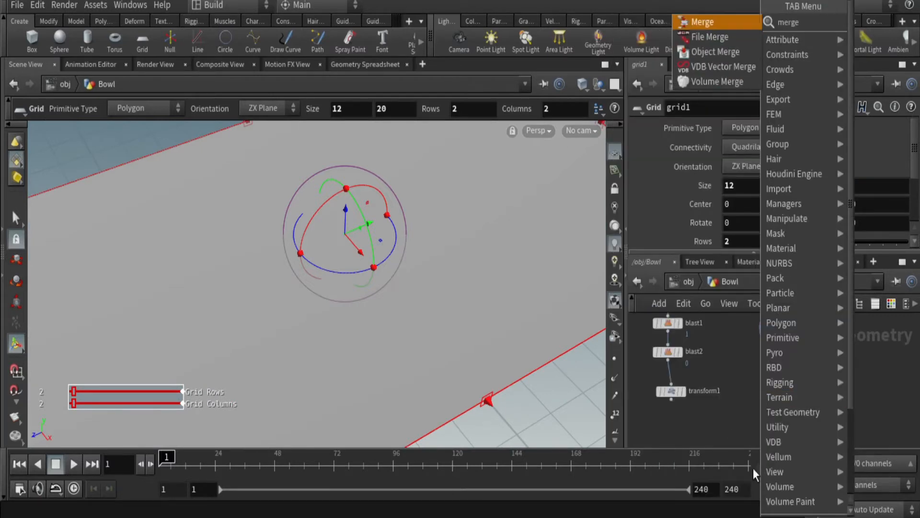
{"action": "left_click", "coordinate": [701, 22]}
{"action": "left_click", "coordinate": [736, 411]}
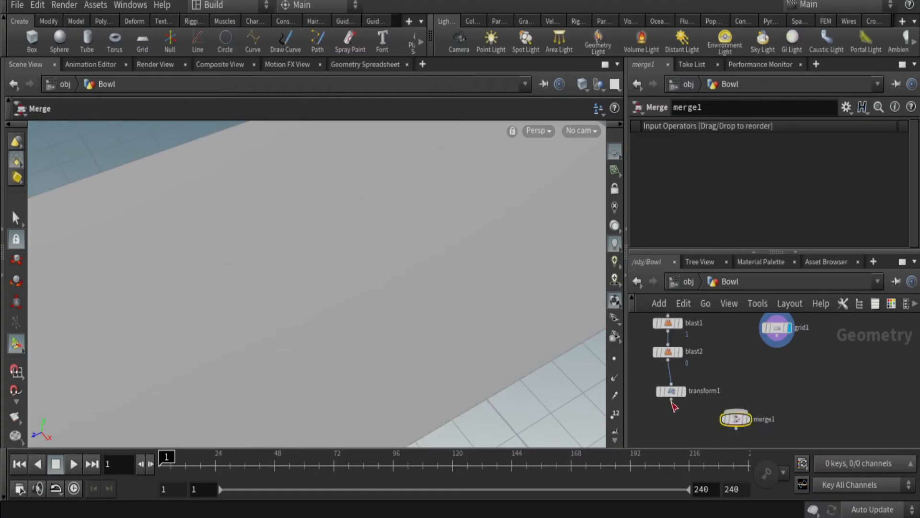
{"action": "left_click_drag", "start_coordinate": [777, 327], "coordinate": [740, 403]}
{"action": "left_click", "coordinate": [749, 411]}
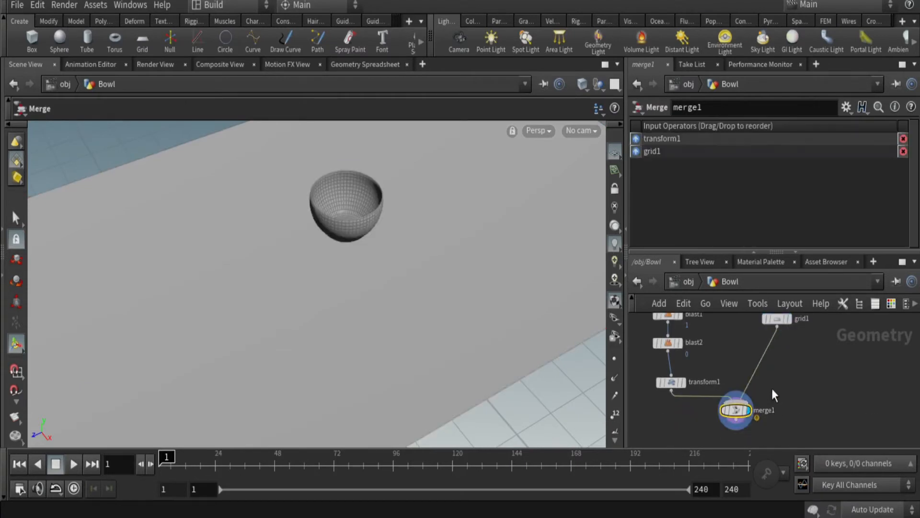
- Insert a PolyExtrude node between the grid and the Merge node
{"action": "right_click_drag", "start_coordinate": [468, 322], "coordinate": [446, 283], "text": "alt"}
{"action": "left_click_drag", "start_coordinate": [446, 282], "coordinate": [418, 256], "text": "alt"}
{"action": "key", "text": "Tab"}
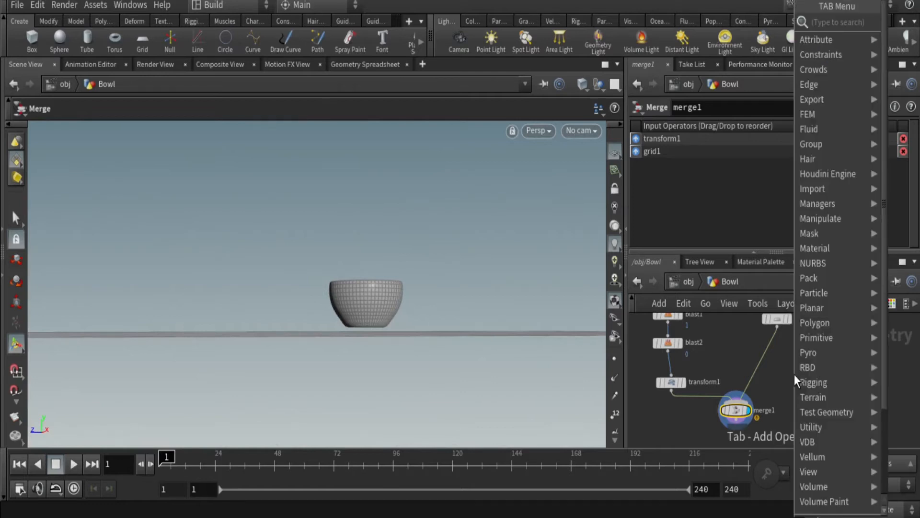
{"action": "type", "text": "poly"}
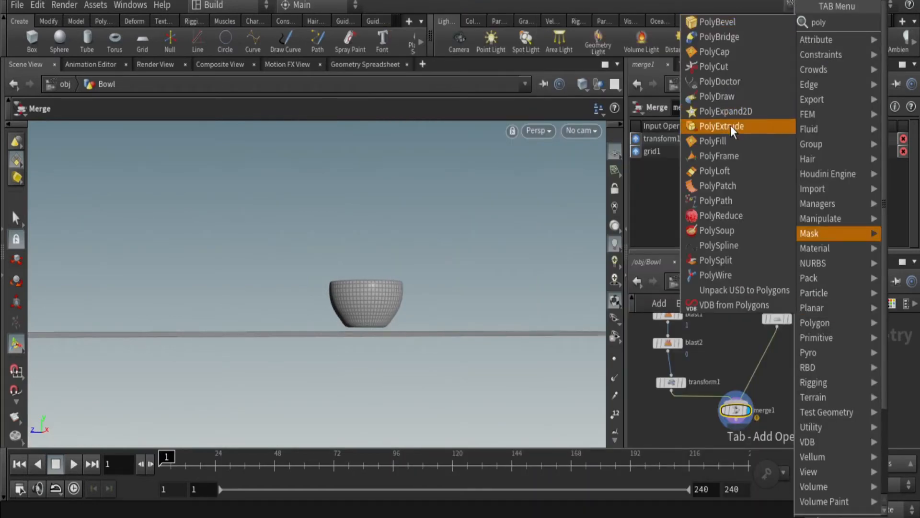
{"action": "left_click", "coordinate": [714, 126]}
{"action": "left_click", "coordinate": [771, 349]}
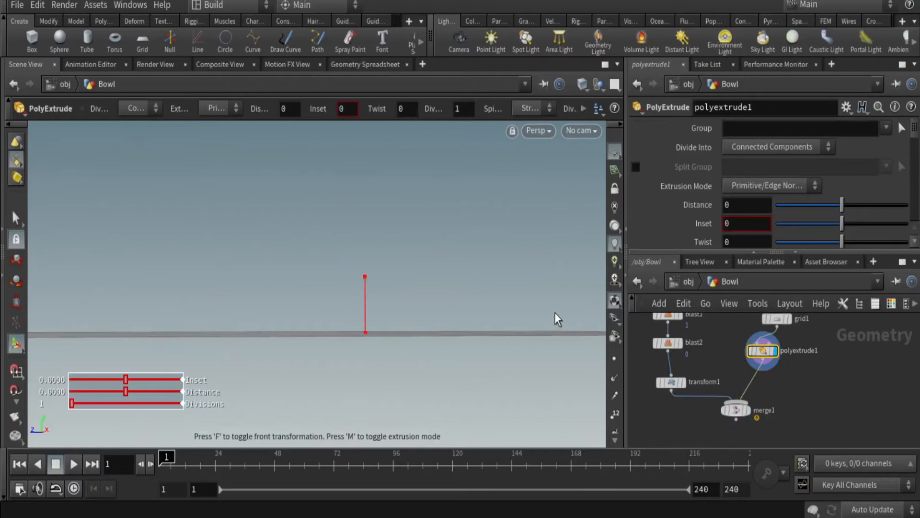
- Thicken the grid with an extrusion distance of 0.14 and display the merged result with the bowl
{"action": "left_click_drag", "start_coordinate": [845, 209], "coordinate": [851, 210]}
{"action": "key", "text": "Escape"}
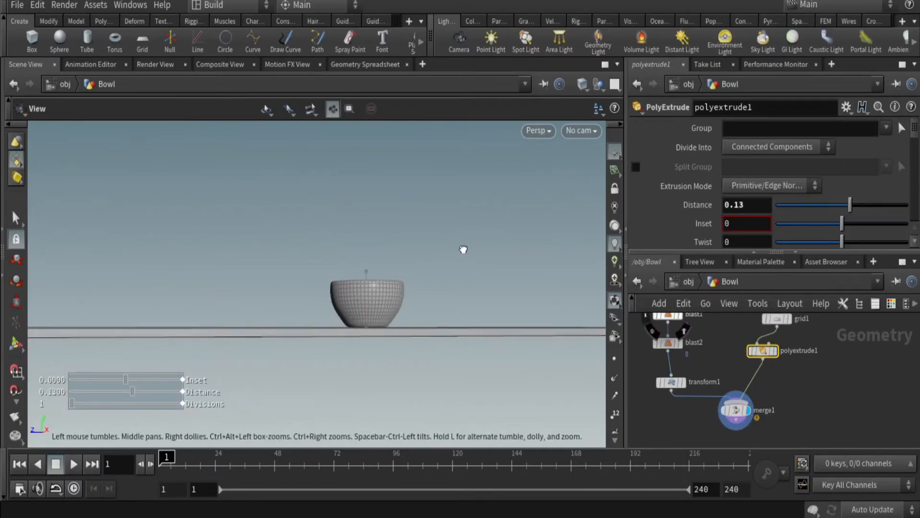
{"action": "key", "text": "Return"}
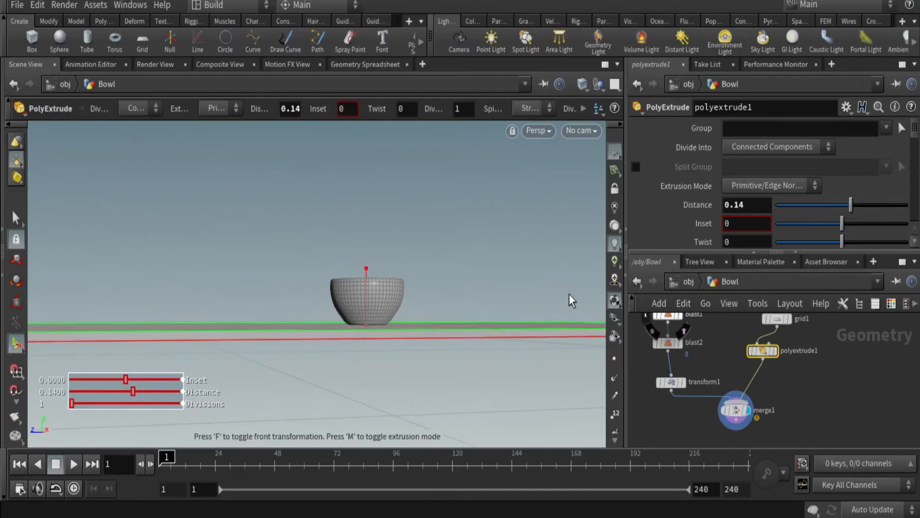
{"action": "left_click_drag", "start_coordinate": [571, 300], "coordinate": [508, 318], "text": "alt"}
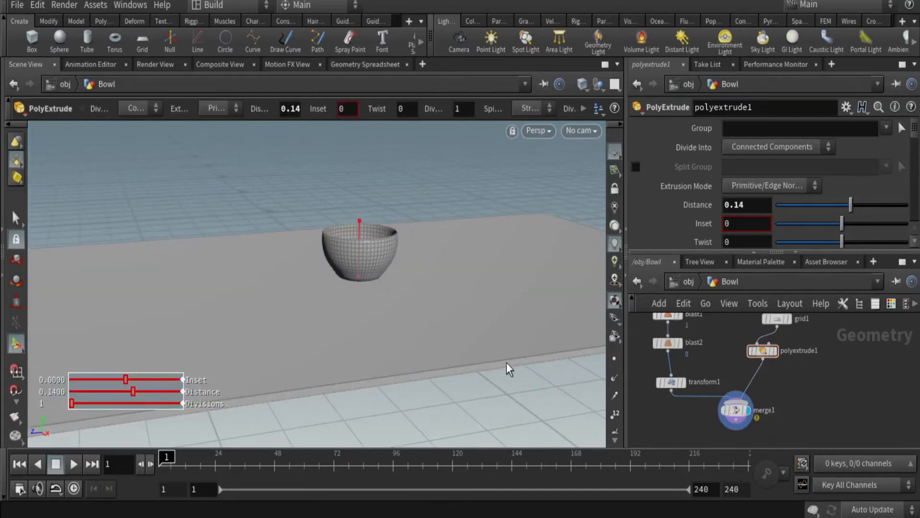
{"action": "left_click_drag", "start_coordinate": [507, 370], "coordinate": [427, 282], "text": "alt"}
- Save the scene under the file name untitled.hip
{"action": "left_click", "coordinate": [17, 5]}
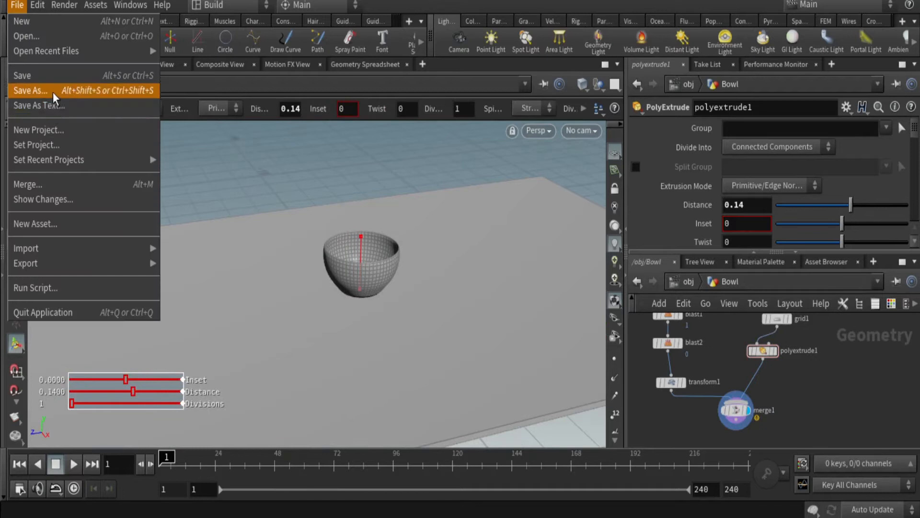
{"action": "left_click", "coordinate": [28, 90]}
{"action": "left_click", "coordinate": [423, 354]}
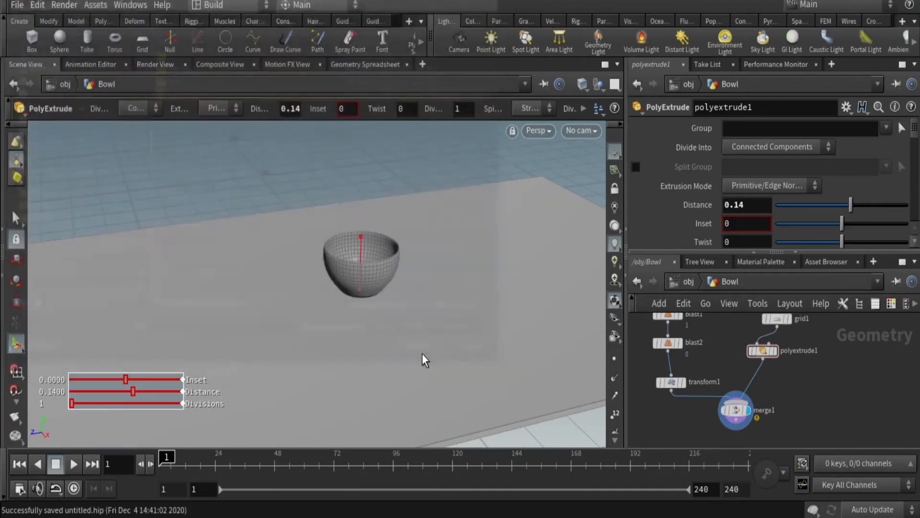
{"action": "left_click", "coordinate": [478, 517]}
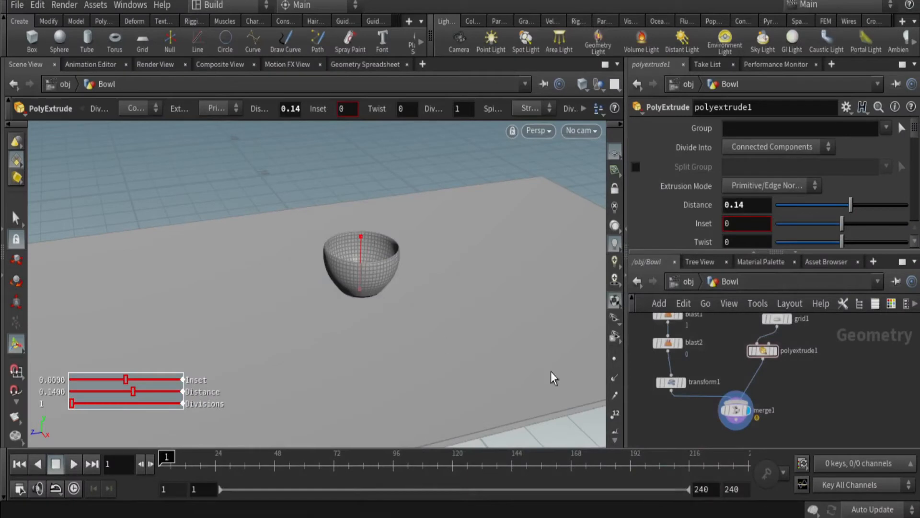
- Return to the object level, add a new Geometry object beside Bowl and name it Chips
{"action": "left_click", "coordinate": [675, 282]}
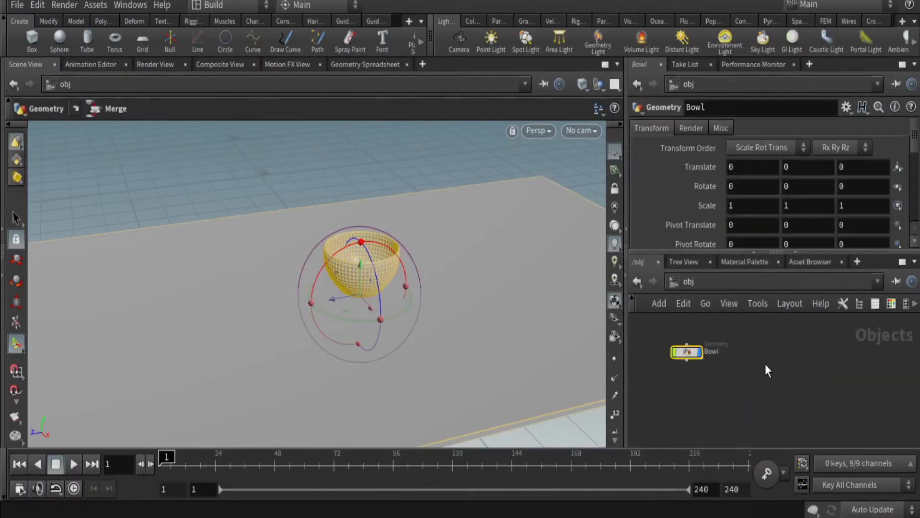
{"action": "key", "text": "Tab"}
{"action": "type", "text": "geo"}
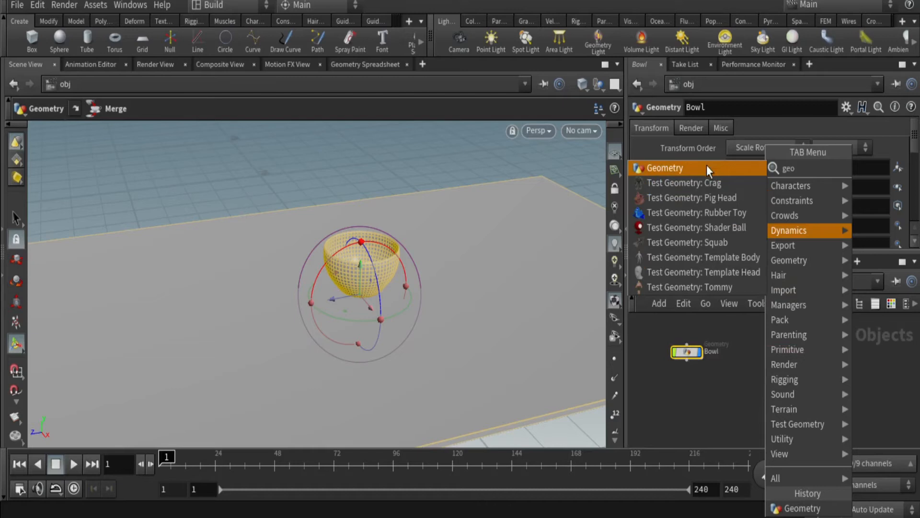
{"action": "left_click", "coordinate": [706, 167]}
{"action": "left_click", "coordinate": [763, 353]}
{"action": "double_click", "coordinate": [788, 351]}
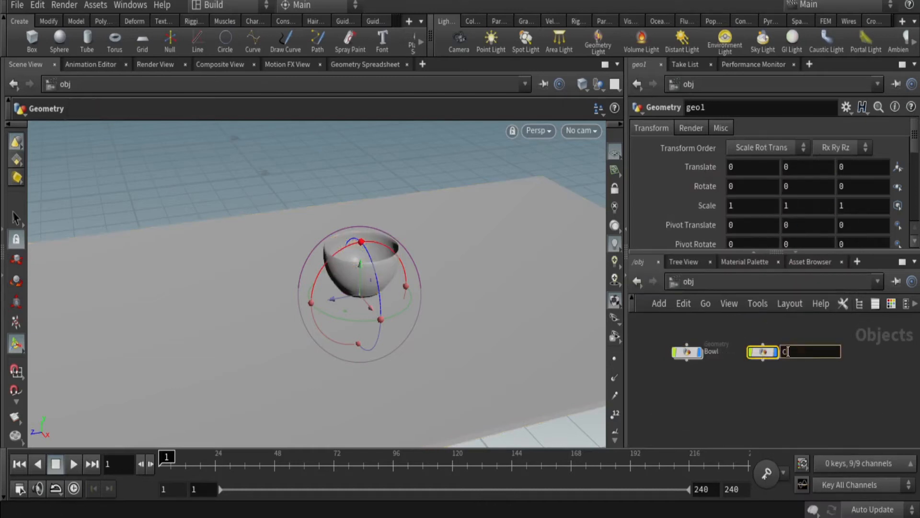
{"action": "key", "text": "Return"}
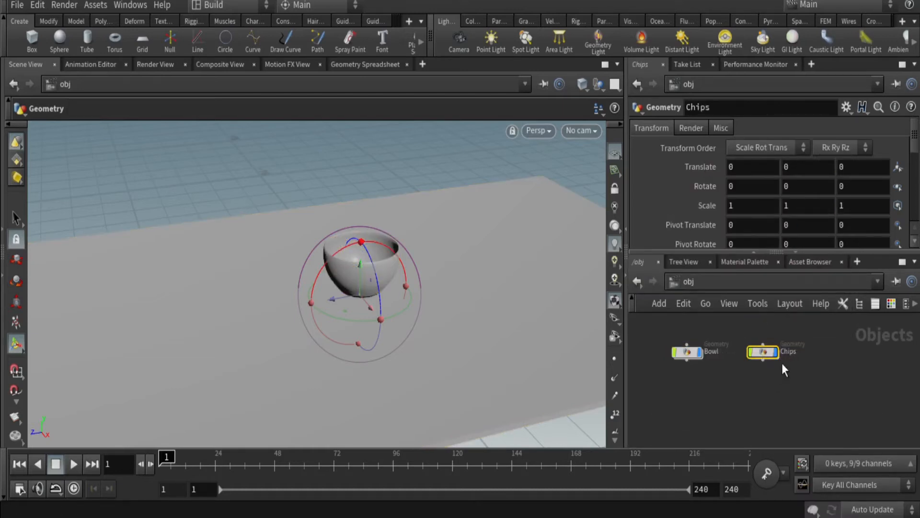
- Enter the Chips object and place a File node in its network
{"action": "double_click", "coordinate": [765, 354]}
{"action": "key", "text": "Tab"}
{"action": "type", "text": "fil"}
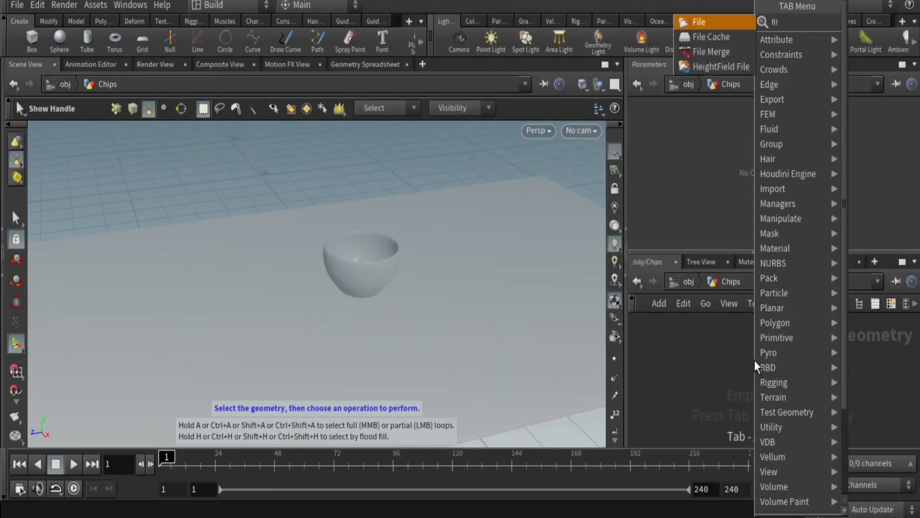
{"action": "key", "text": "Return"}
{"action": "left_click", "coordinate": [755, 360]}
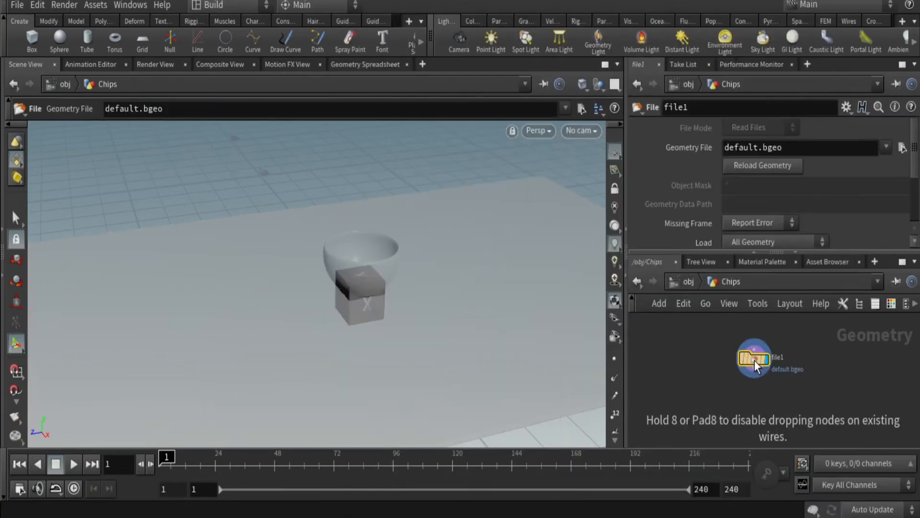
- Load Chips.obj from the project folder as the File node's geometry
{"action": "left_click", "coordinate": [818, 186]}
{"action": "left_click", "coordinate": [523, 18]}
{"action": "left_click", "coordinate": [599, 108]}
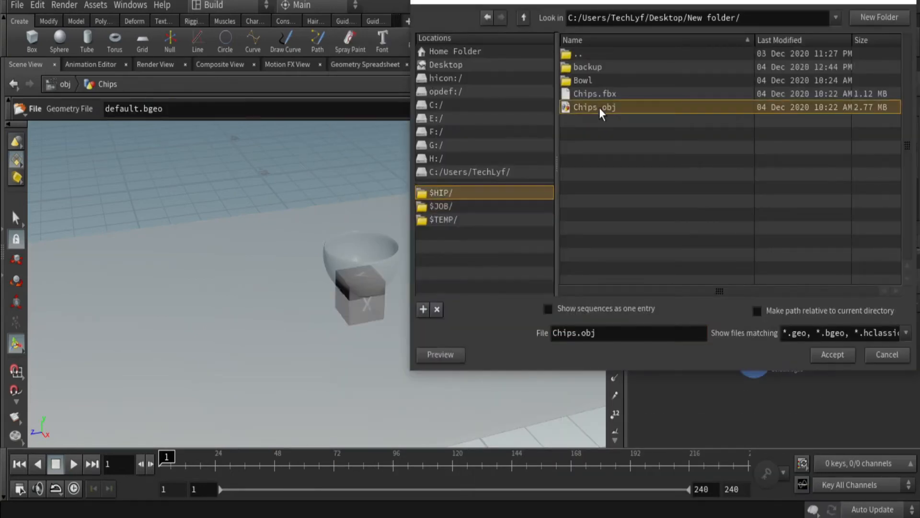
{"action": "left_click", "coordinate": [834, 357]}
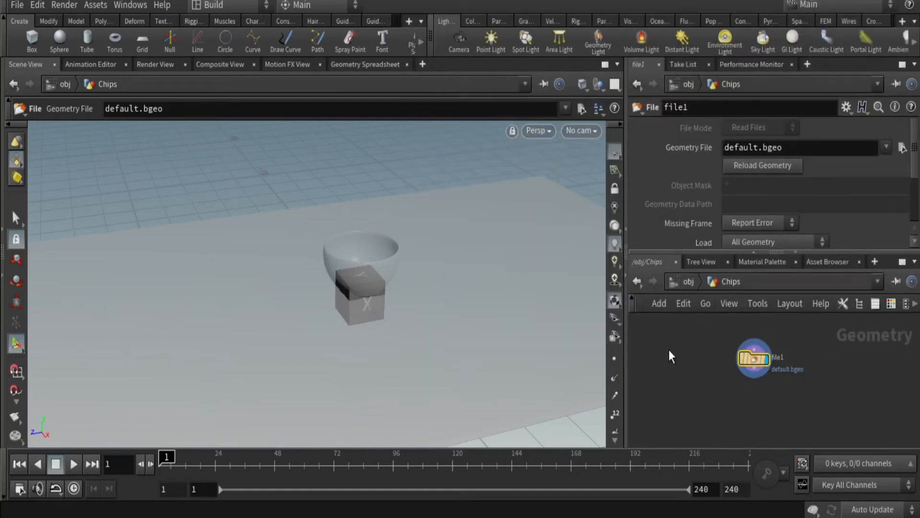
{"action": "right_click_drag", "start_coordinate": [387, 216], "coordinate": [399, 310], "text": "alt"}
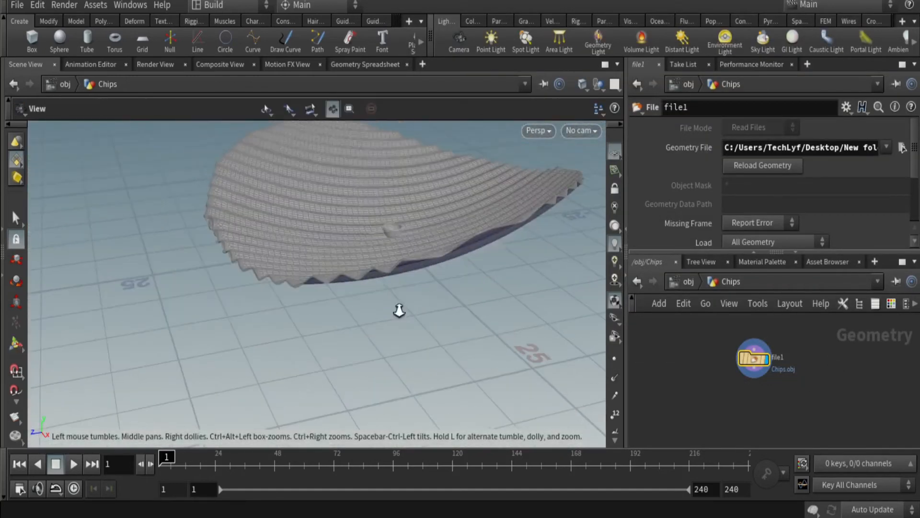
- Add a Transform node below the File node and feed the chip geometry into it
{"action": "mouse_move", "coordinate": [916, 168]}
{"action": "left_mouse_down"}
{"action": "mouse_move", "coordinate": [917, 218]}
{"action": "mouse_move", "coordinate": [916, 167]}
{"action": "left_mouse_up"}
{"action": "key", "text": "Tab"}
{"action": "type", "text": "tra"}
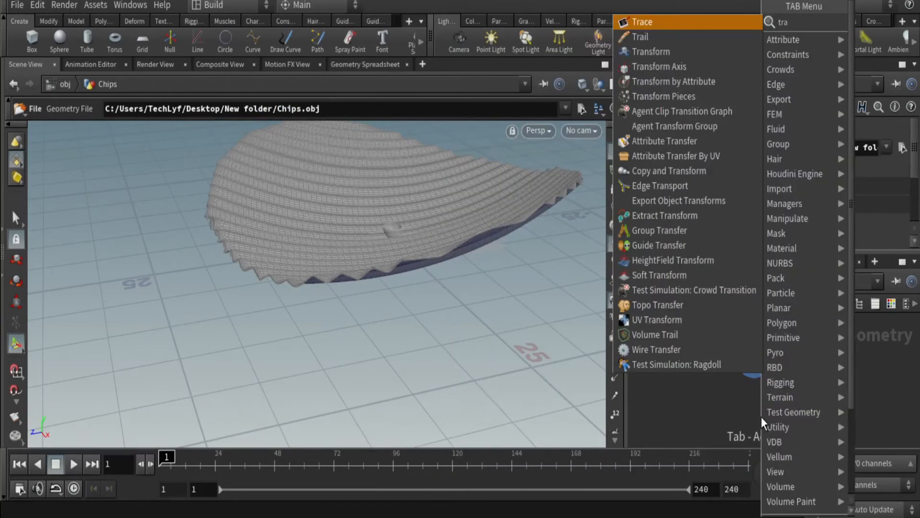
{"action": "key", "text": "Return"}
{"action": "left_click", "coordinate": [755, 401]}
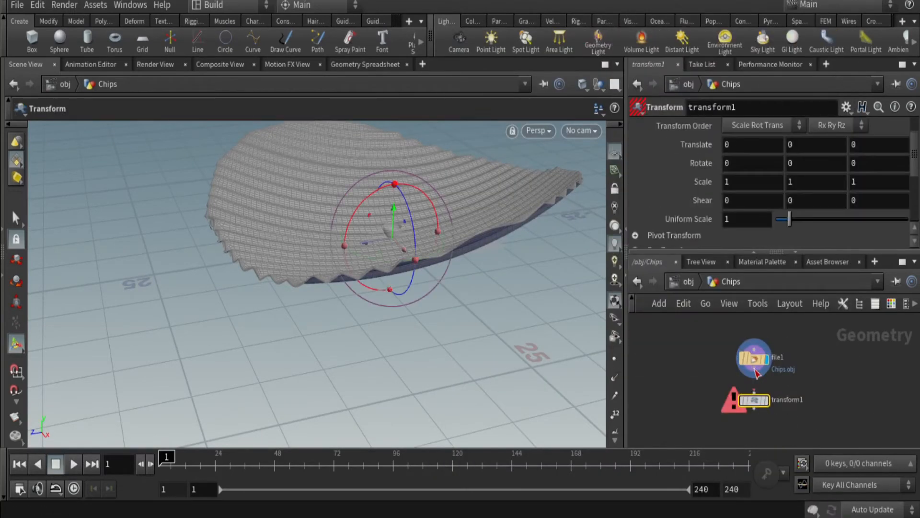
- Set the chip's uniform scale to 0.02 and display the scaled chip against the bowl
{"action": "left_click_drag", "start_coordinate": [744, 219], "coordinate": [687, 214]}
{"action": "type", "text": ".02"}
{"action": "key", "text": "Return"}
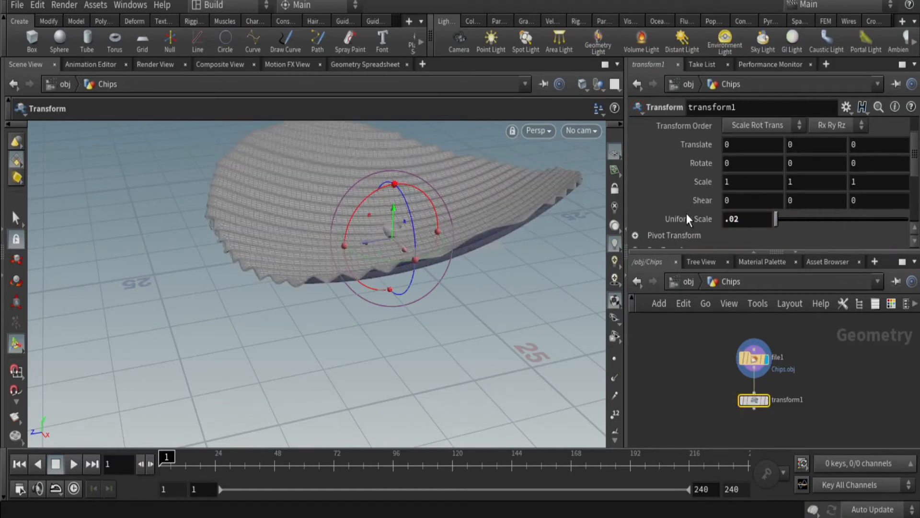
{"action": "left_click", "coordinate": [767, 400]}
{"action": "right_click_drag", "start_coordinate": [491, 324], "coordinate": [494, 195]}
{"action": "middle_click_drag", "start_coordinate": [421, 234], "coordinate": [444, 336]}
{"action": "right_click_drag", "start_coordinate": [443, 337], "coordinate": [479, 235]}
{"action": "right_click_drag", "start_coordinate": [406, 330], "coordinate": [460, 178]}
{"action": "left_click_drag", "start_coordinate": [350, 223], "coordinate": [402, 329]}
{"action": "right_click_drag", "start_coordinate": [403, 329], "coordinate": [433, 290]}
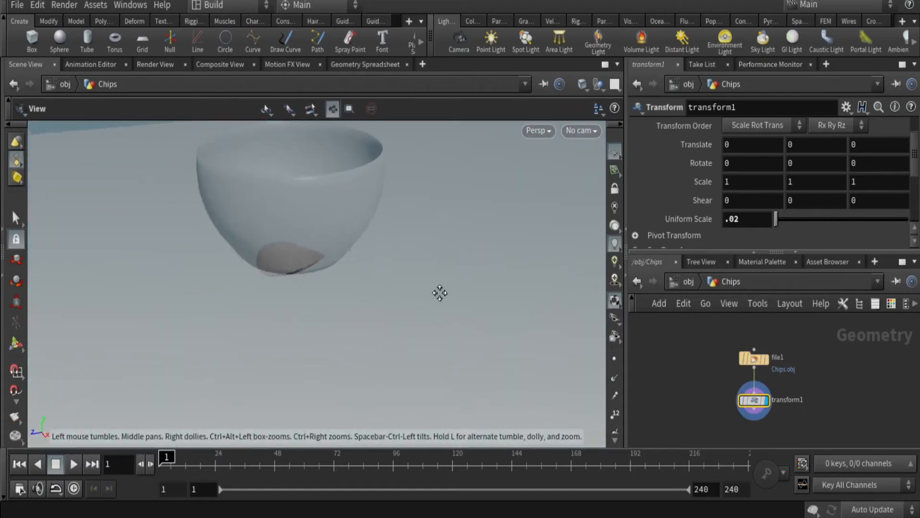
{"action": "middle_click_drag", "start_coordinate": [433, 289], "coordinate": [454, 296]}
{"action": "key", "text": "Return"}
- Move the File and Transform nodes aside, and add a displayed Sphere node next to them
{"action": "left_click_drag", "start_coordinate": [691, 334], "coordinate": [766, 407]}
{"action": "left_click_drag", "start_coordinate": [752, 360], "coordinate": [669, 338]}
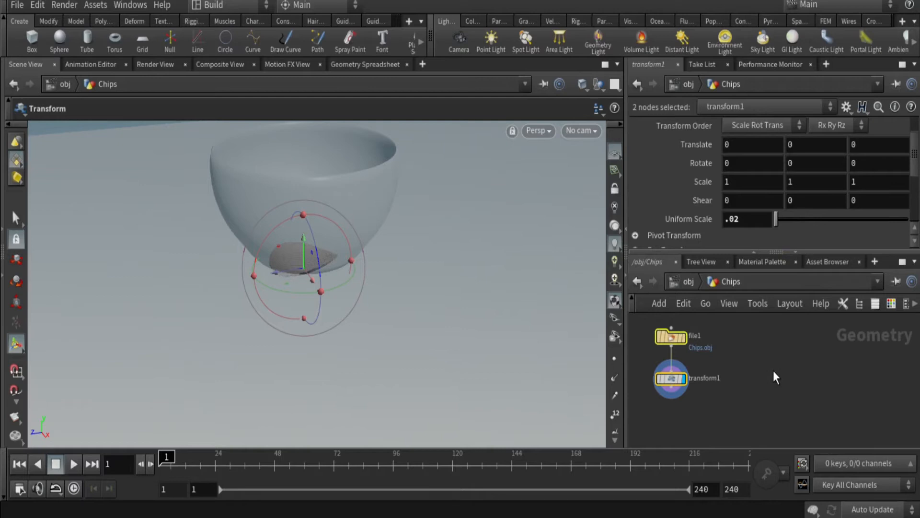
{"action": "key", "text": "Tab"}
{"action": "type", "text": "sphere"}
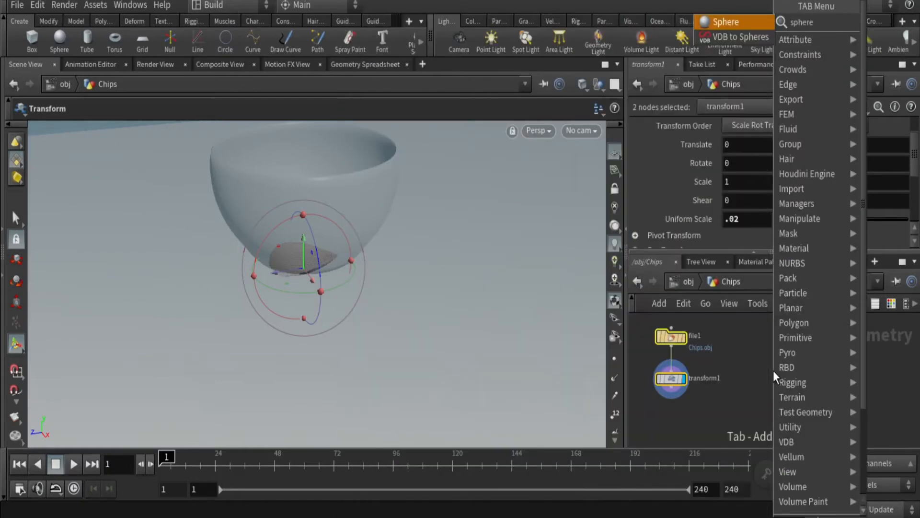
{"action": "left_click", "coordinate": [733, 22]}
{"action": "left_click", "coordinate": [778, 327]}
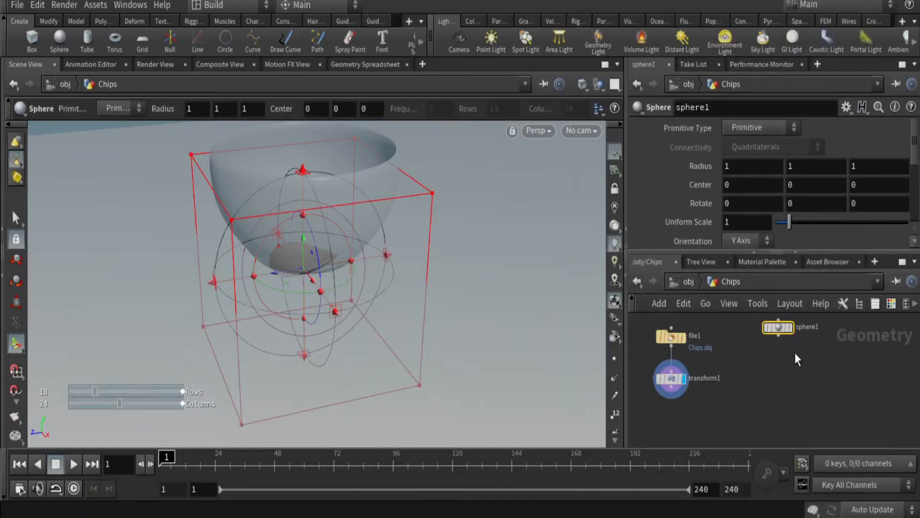
{"action": "left_click", "coordinate": [791, 327]}
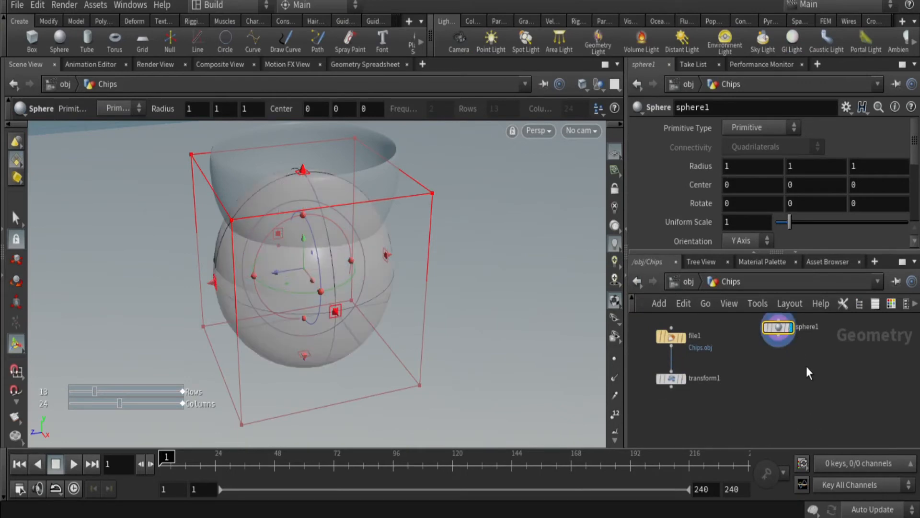
- Set the sphere's uniform scale to 1.95
{"action": "right_click_drag", "start_coordinate": [458, 246], "coordinate": [485, 296], "text": "alt"}
{"action": "middle_click_drag", "start_coordinate": [491, 280], "coordinate": [448, 288], "text": "alt"}
{"action": "left_click_drag", "start_coordinate": [789, 222], "coordinate": [802, 222]}
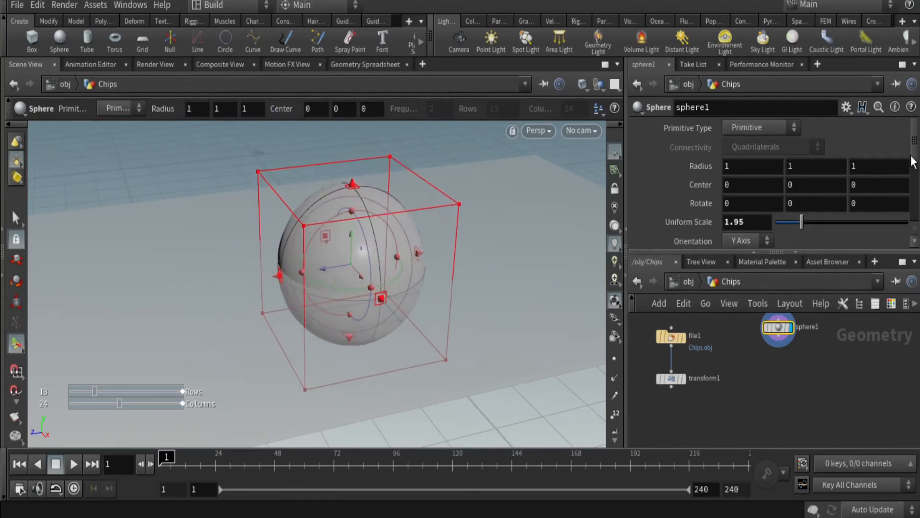
- Change the sphere's primitive type to Polygon and set its frequency to 3
{"action": "left_click", "coordinate": [760, 128]}
{"action": "left_click", "coordinate": [751, 157]}
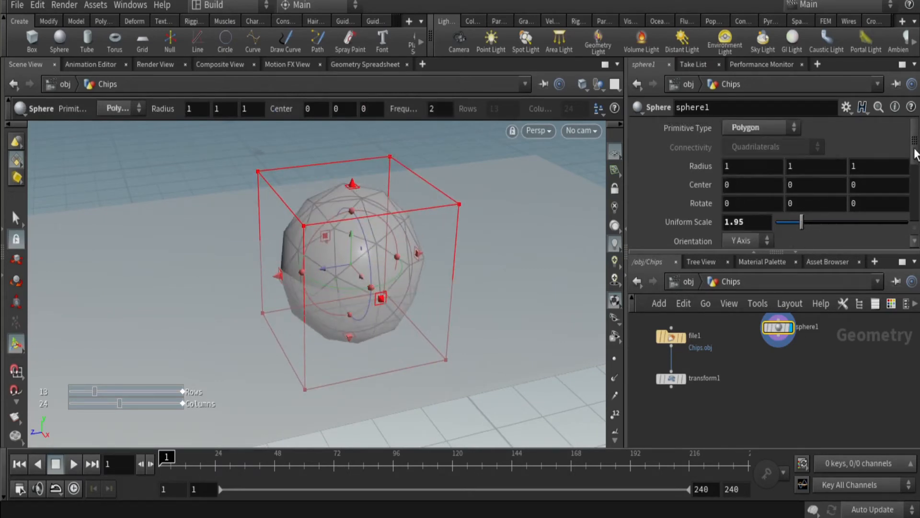
{"action": "left_click_drag", "start_coordinate": [916, 155], "coordinate": [916, 176]}
{"action": "left_click_drag", "start_coordinate": [791, 196], "coordinate": [803, 199]}
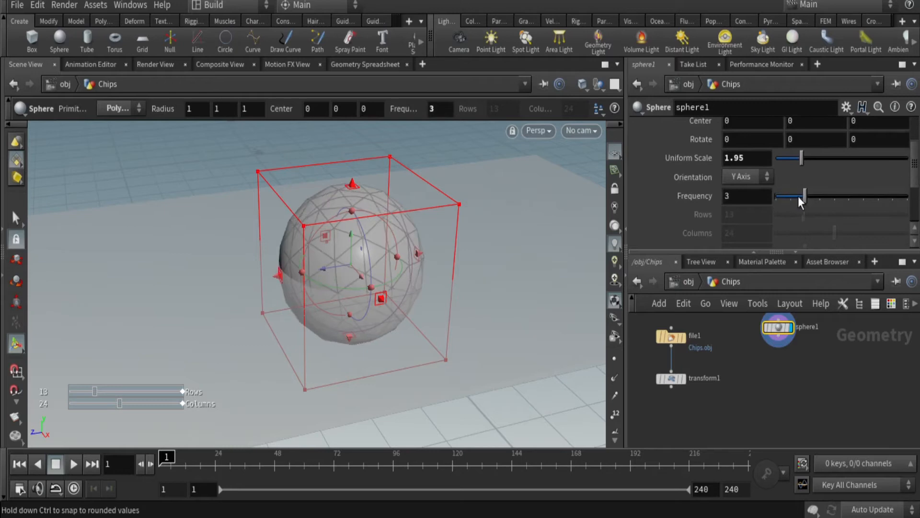
{"action": "left_click_drag", "start_coordinate": [553, 310], "coordinate": [499, 275], "text": "alt"}
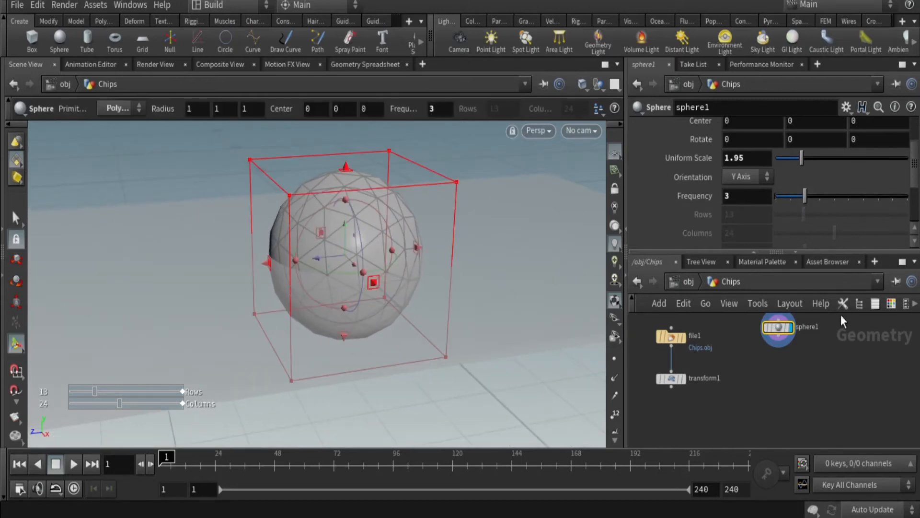
{"action": "left_click_drag", "start_coordinate": [918, 174], "coordinate": [916, 143]}
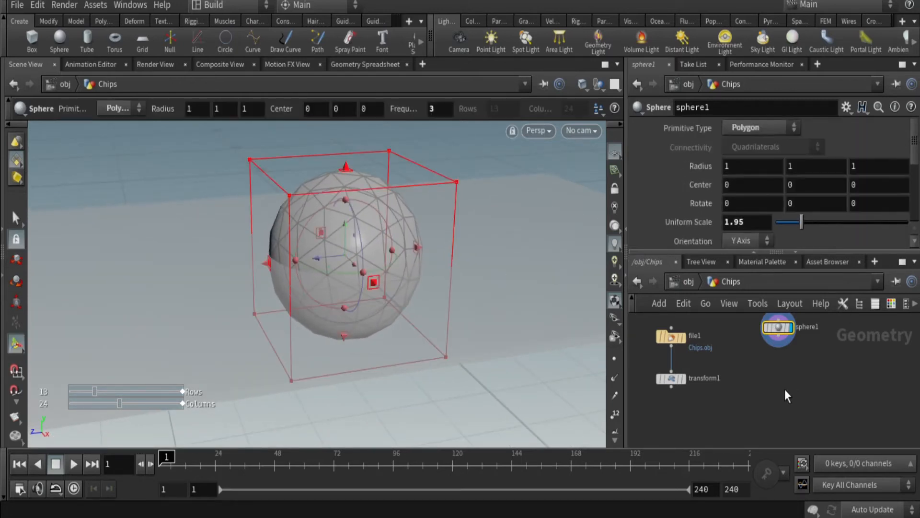
- Add a second Transform node below the Sphere node and connect the sphere into it
{"action": "key", "text": "Tab"}
{"action": "type", "text": "tra"}
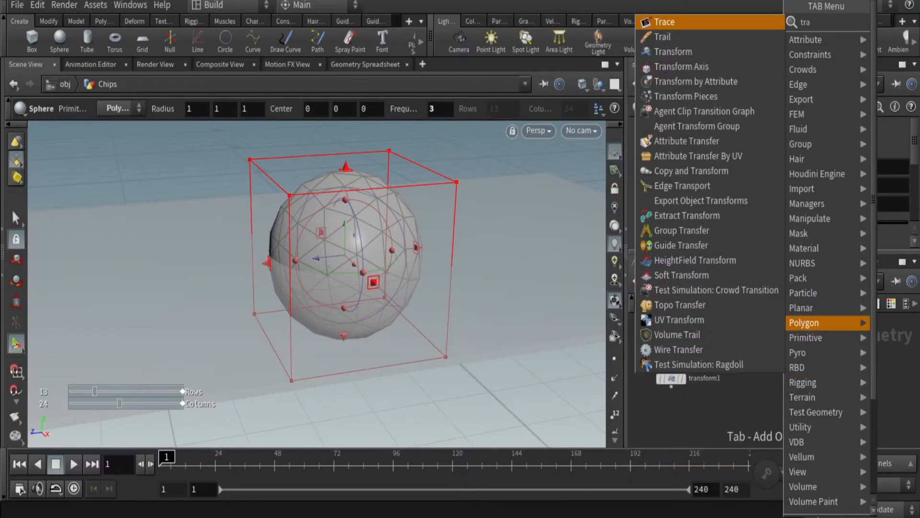
{"action": "left_click", "coordinate": [725, 48]}
{"action": "left_click", "coordinate": [775, 367]}
{"action": "left_click_drag", "start_coordinate": [778, 335], "coordinate": [778, 359]}
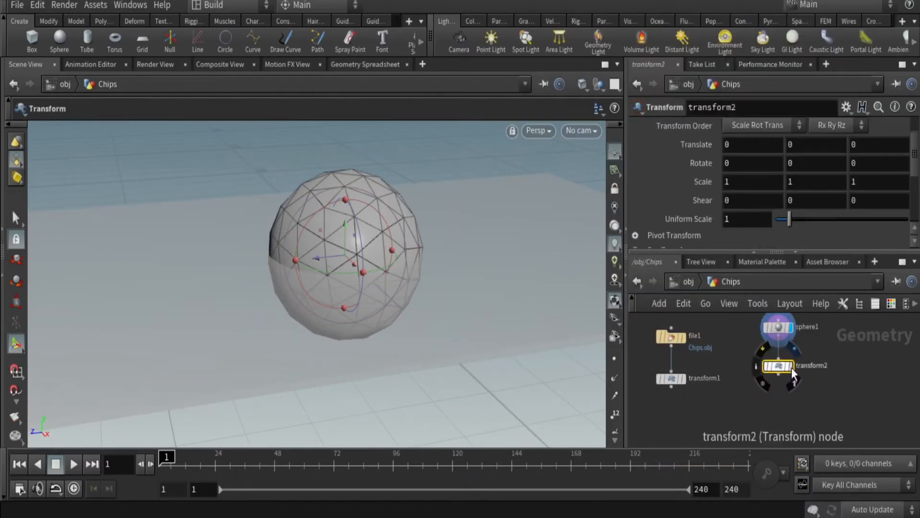
- Raise the sphere above the bowl with a Y translation of 7 and display the transformed result
{"action": "middle_click_drag", "start_coordinate": [792, 146], "coordinate": [849, 123]}
{"action": "scroll", "coordinate": [434, 231], "scroll_direction": "down", "scroll_amount": 4, "text": "alt"}
{"action": "middle_click_drag", "start_coordinate": [434, 231], "coordinate": [411, 272], "text": "alt"}
{"action": "left_click_drag", "start_coordinate": [411, 272], "coordinate": [418, 272], "text": "alt"}
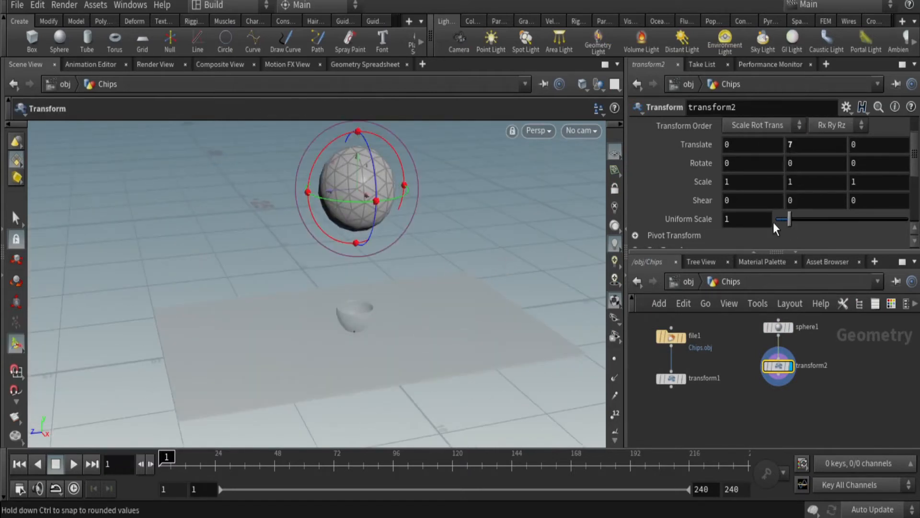
- Set the sphere's uniform scale to 1.33 and move its Transform node closer to the Sphere node
{"action": "left_click", "coordinate": [778, 328]}
{"action": "left_click_drag", "start_coordinate": [796, 222], "coordinate": [793, 222]}
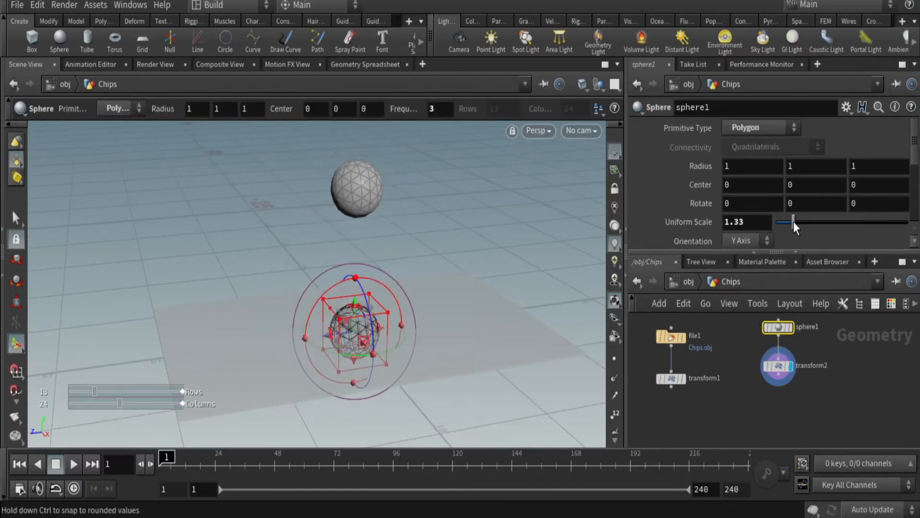
{"action": "left_click", "coordinate": [778, 366]}
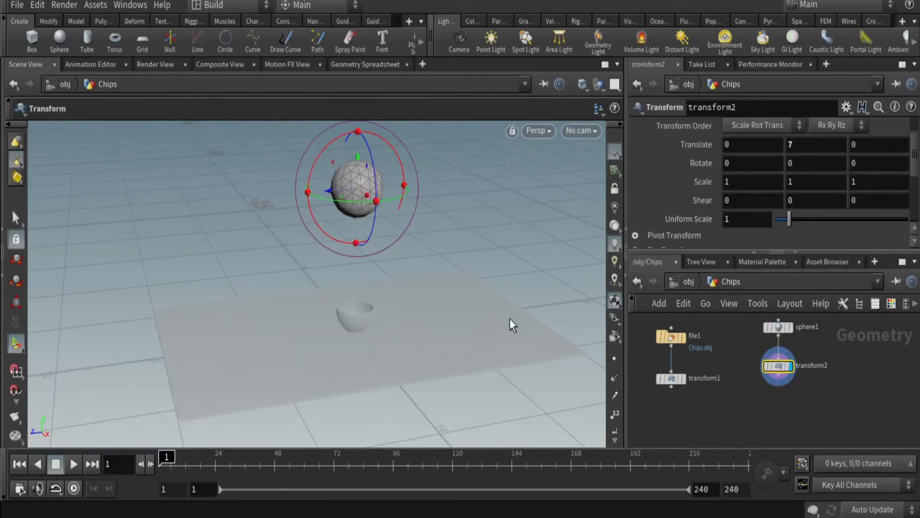
{"action": "left_click_drag", "start_coordinate": [438, 304], "coordinate": [425, 307], "text": "alt"}
{"action": "mouse_move", "coordinate": [916, 153]}
{"action": "left_mouse_down"}
{"action": "mouse_move", "coordinate": [916, 184]}
{"action": "mouse_move", "coordinate": [916, 130]}
{"action": "mouse_move", "coordinate": [917, 143]}
{"action": "left_mouse_up"}
{"action": "left_click_drag", "start_coordinate": [778, 368], "coordinate": [778, 360]}
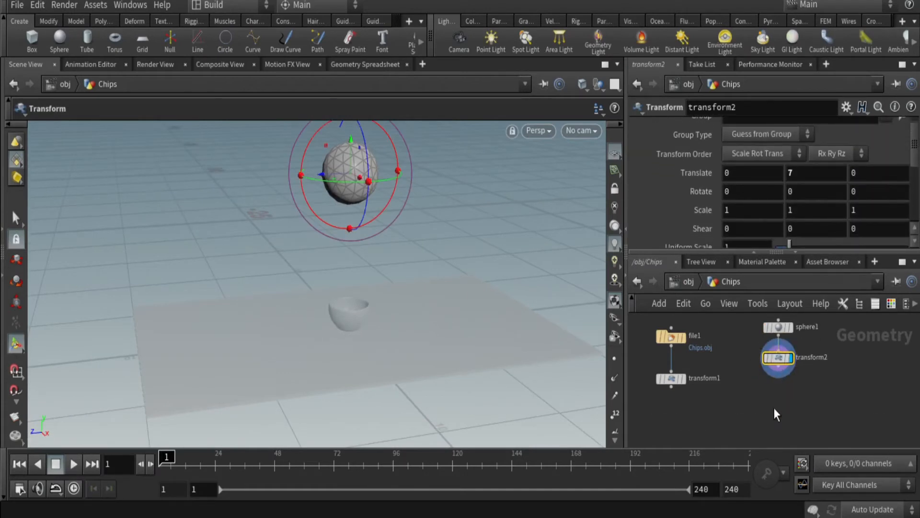
- Add a Scatter node below the sphere's Transform node
{"action": "key", "text": "Tab"}
{"action": "type", "text": "scatt"}
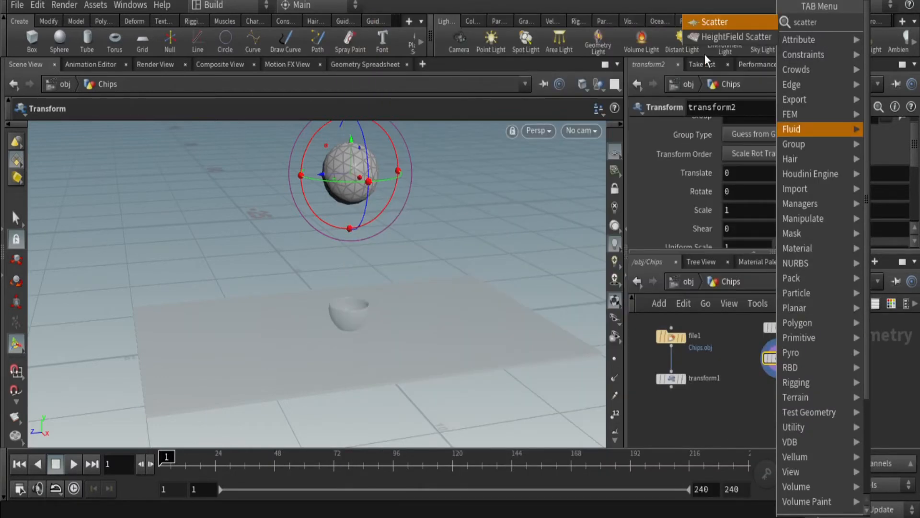
{"action": "key", "text": "Return"}
{"action": "left_click", "coordinate": [786, 397]}
- Set the Scatter node's forced total count to 100 points
{"action": "scroll", "coordinate": [850, 223], "scroll_direction": "down", "scroll_amount": 4}
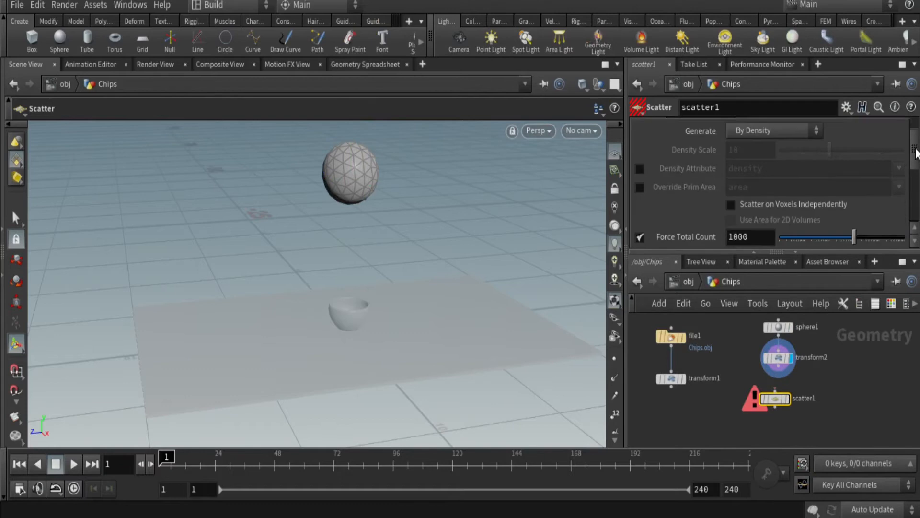
{"action": "left_click", "coordinate": [750, 182]}
{"action": "type", "text": "100"}
{"action": "key", "text": "Return"}
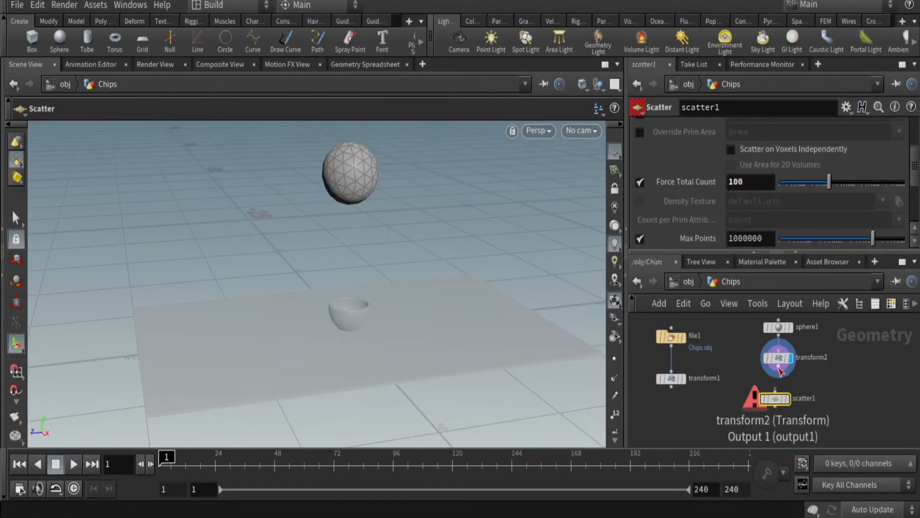
- Connect the sphere's Transform node into the Scatter node and display the scattered points
{"action": "left_click_drag", "start_coordinate": [780, 371], "coordinate": [775, 392]}
{"action": "left_click", "coordinate": [787, 399]}
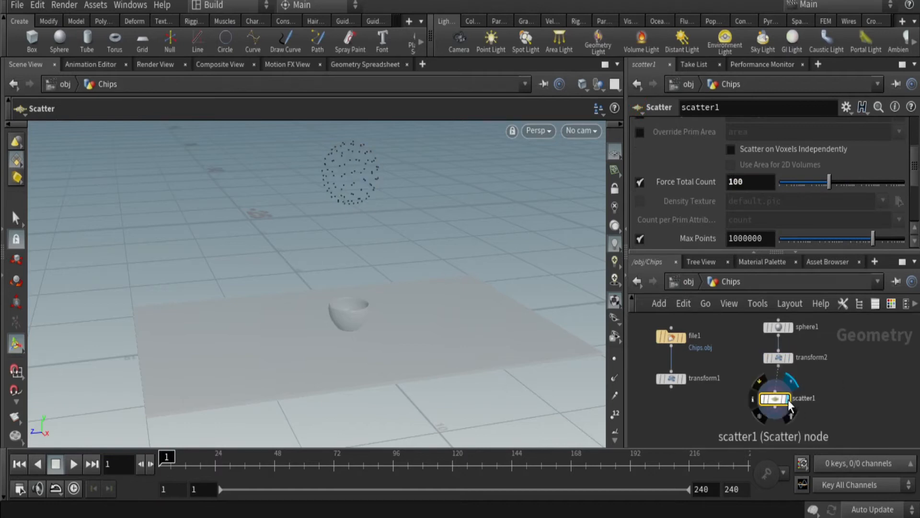
{"action": "scroll", "coordinate": [409, 265], "scroll_direction": "up", "scroll_amount": 2, "text": "alt"}
{"action": "middle_click_drag", "start_coordinate": [413, 234], "coordinate": [413, 300], "text": "alt"}
{"action": "scroll", "coordinate": [413, 301], "scroll_direction": "up", "scroll_amount": 5, "text": "alt"}
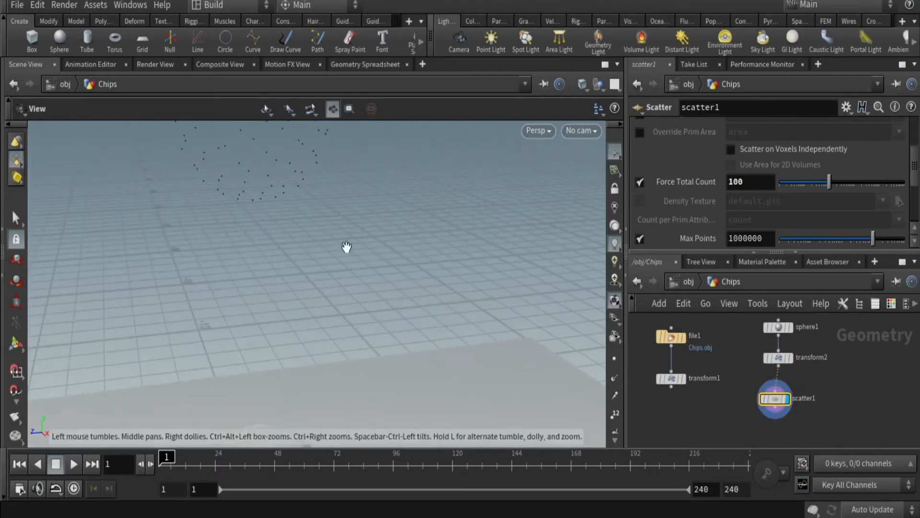
{"action": "middle_click_drag", "start_coordinate": [368, 208], "coordinate": [433, 324], "text": "alt"}
{"action": "mouse_move", "coordinate": [433, 324]}
{"action": "left_mouse_down", "text": "alt"}
{"action": "mouse_move", "coordinate": [415, 337]}
{"action": "mouse_move", "coordinate": [436, 329]}
{"action": "left_mouse_up", "text": "alt"}
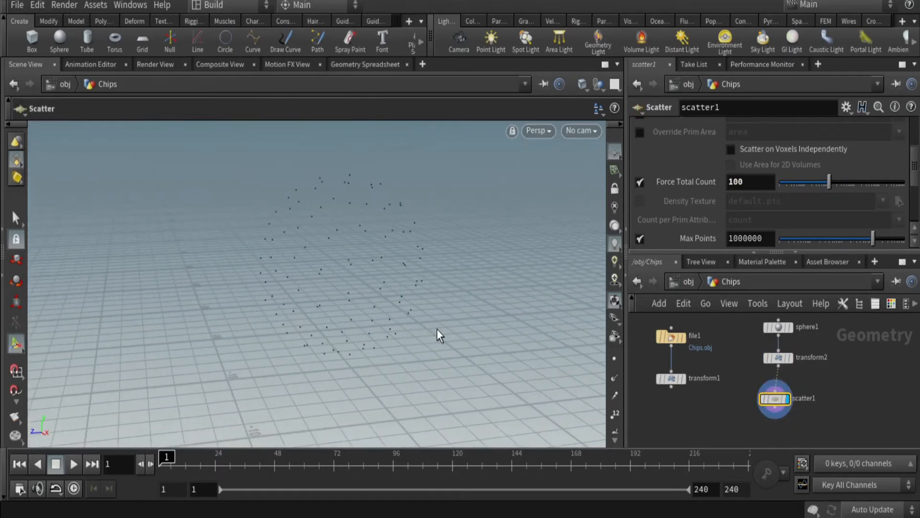
{"action": "middle_click_drag", "start_coordinate": [742, 410], "coordinate": [742, 390]}
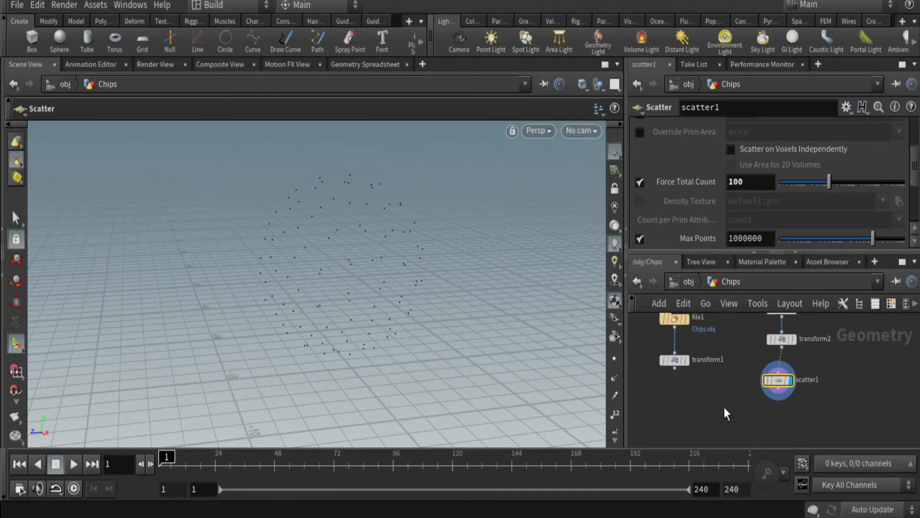
- Add a Copy to Points node below the chip's Transform node and the Scatter node
{"action": "key", "text": "Tab"}
{"action": "type", "text": "copy to"}
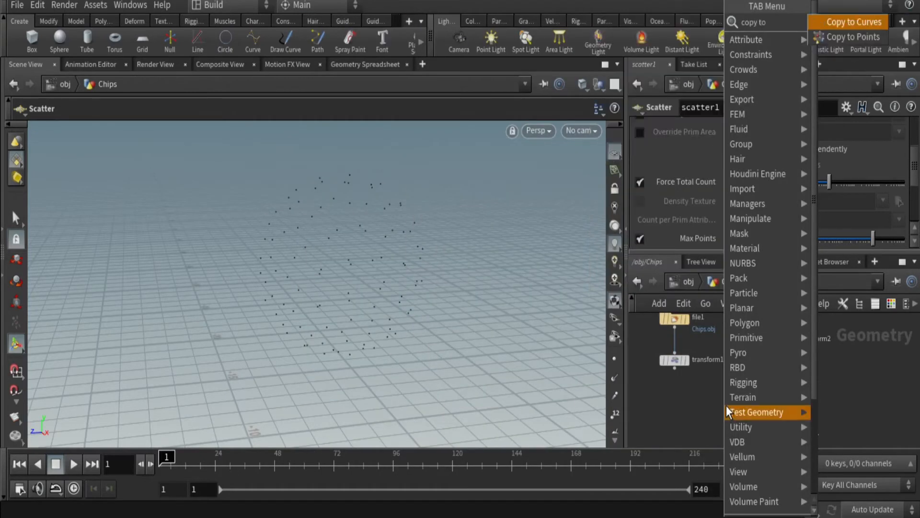
{"action": "left_click", "coordinate": [845, 37]}
{"action": "left_click", "coordinate": [719, 426]}
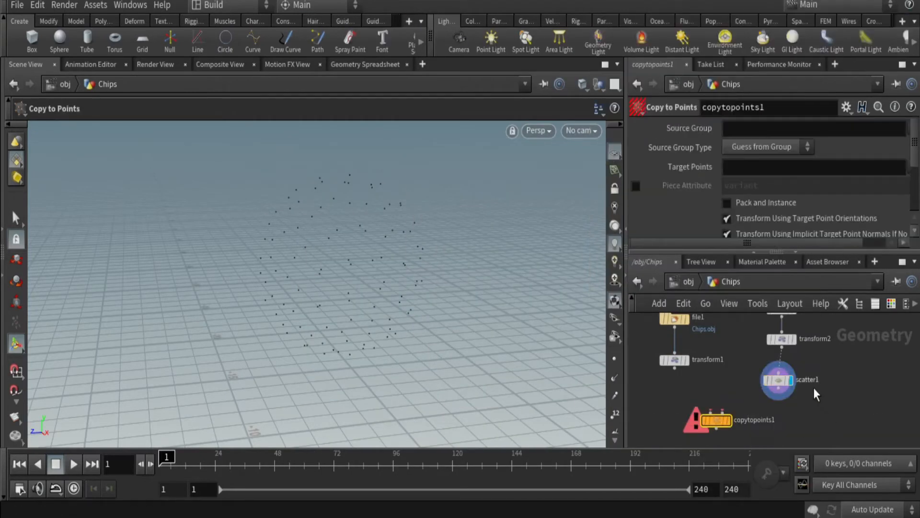
- Connect the chip's Transform node to the Copy to Points geometry input and the Scatter node to its target points input
{"action": "mouse_move", "coordinate": [713, 416]}
{"action": "left_mouse_down"}
{"action": "mouse_move", "coordinate": [677, 373]}
{"action": "mouse_move", "coordinate": [711, 412]}
{"action": "left_mouse_up"}
{"action": "left_click_drag", "start_coordinate": [778, 385], "coordinate": [723, 410]}
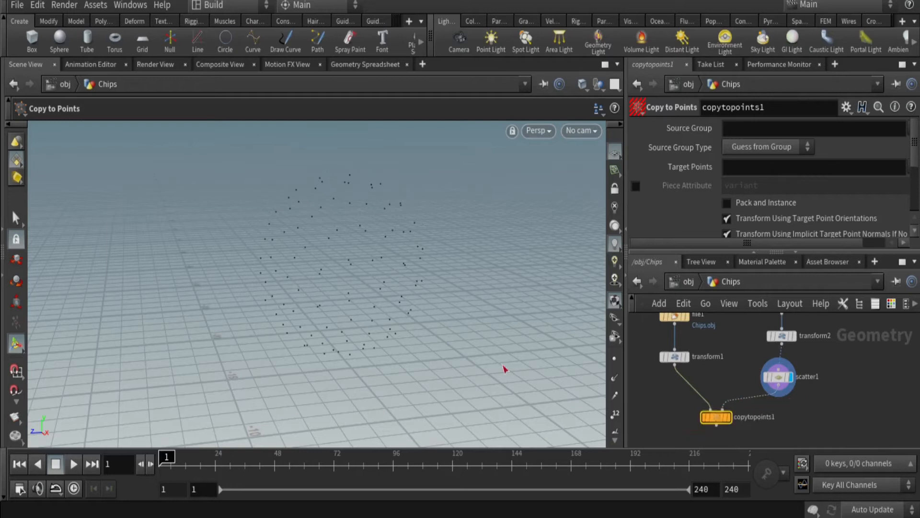
{"action": "key", "text": "Escape"}
{"action": "left_click_drag", "start_coordinate": [438, 242], "coordinate": [480, 329]}
{"action": "key", "text": "Return"}
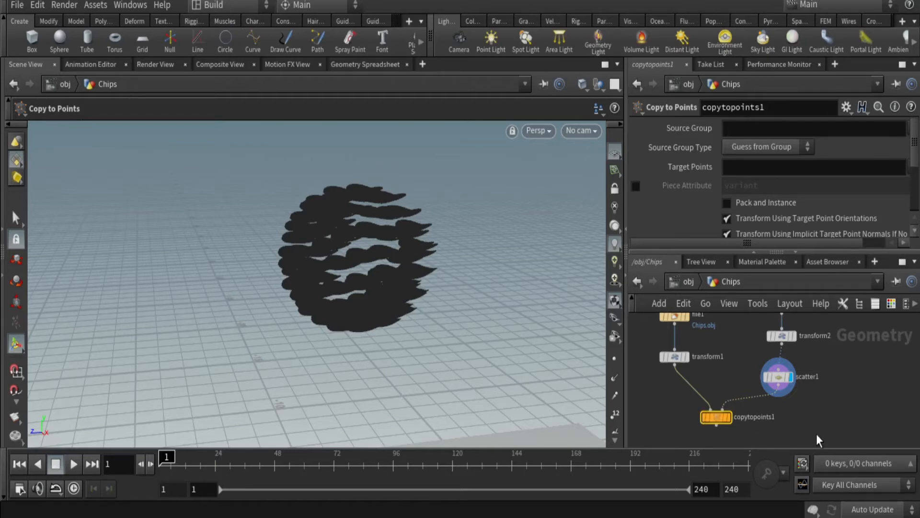
- Insert a Mountain node between the sphere's Transform node and the Scatter node, and move the Scatter node lower
{"action": "middle_click_drag", "start_coordinate": [817, 435], "coordinate": [807, 442]}
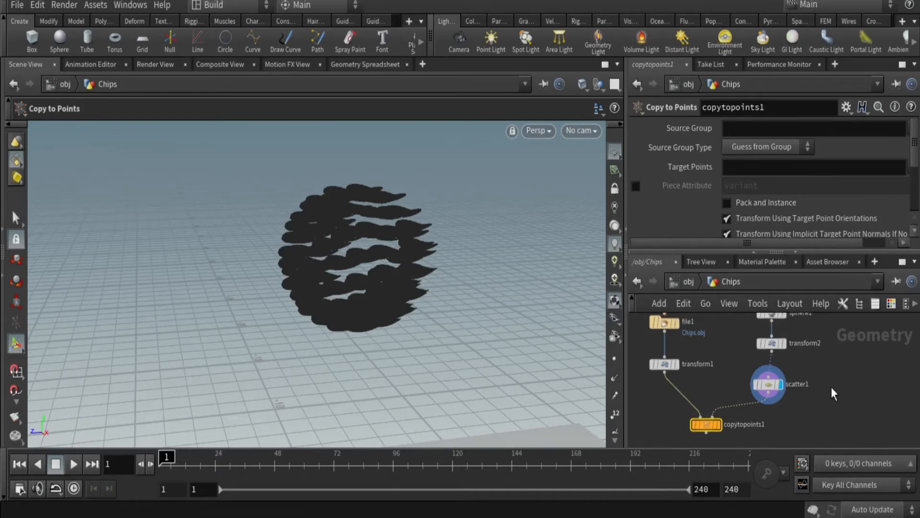
{"action": "key", "text": "Tab"}
{"action": "type", "text": "ou"}
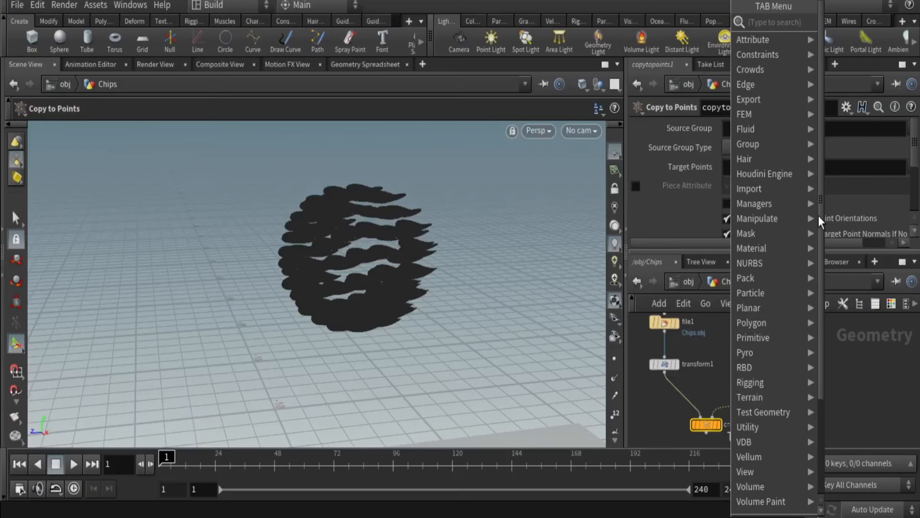
{"action": "type", "text": "mou"}
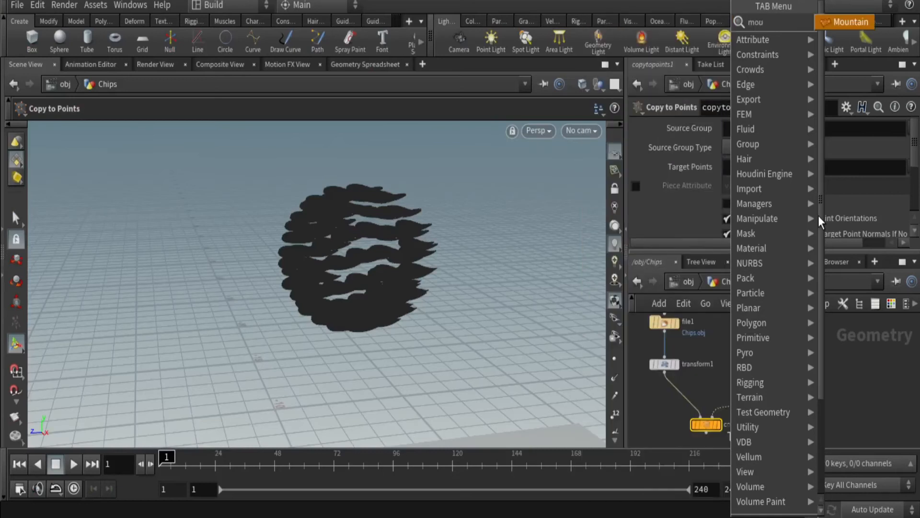
{"action": "left_click", "coordinate": [859, 23]}
{"action": "left_click", "coordinate": [772, 361]}
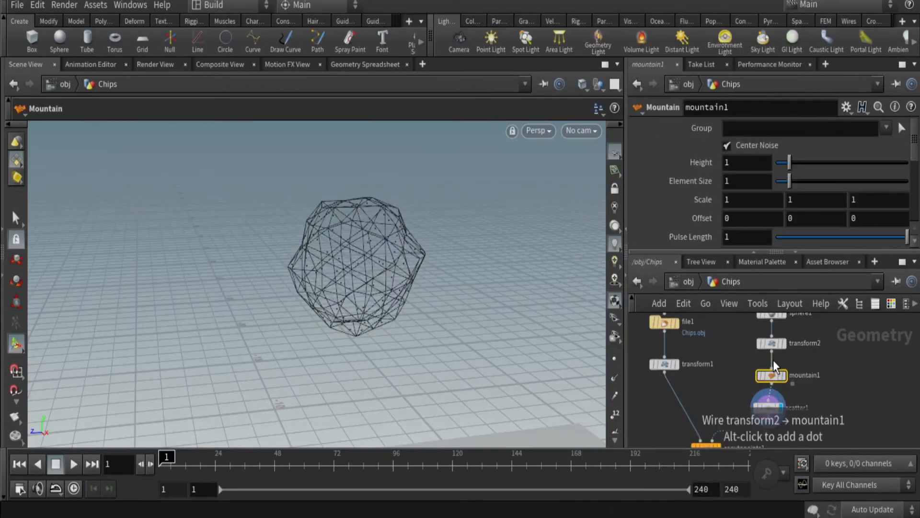
{"action": "left_click_drag", "start_coordinate": [479, 330], "coordinate": [441, 318]}
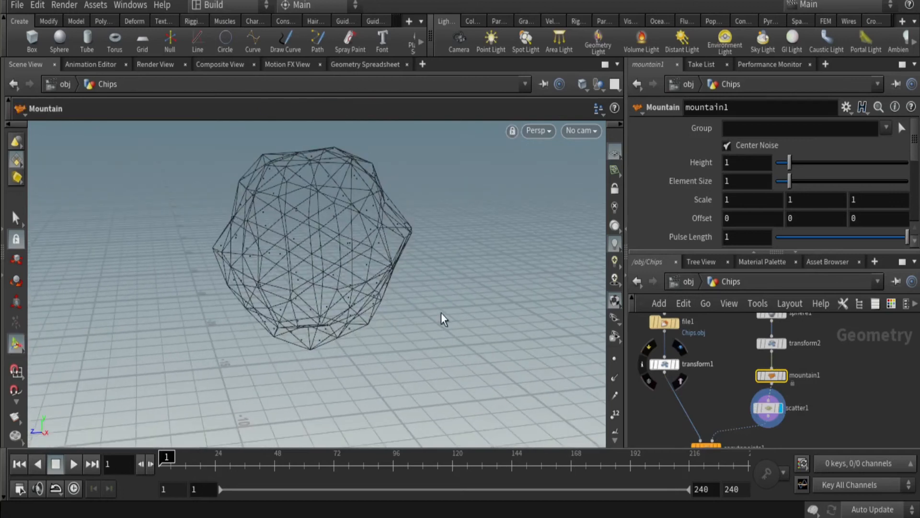
{"action": "left_click_drag", "start_coordinate": [771, 417], "coordinate": [768, 423]}
{"action": "left_click_drag", "start_coordinate": [914, 146], "coordinate": [915, 209]}
{"action": "left_click", "coordinate": [805, 139]}
{"action": "left_click", "coordinate": [804, 137]}
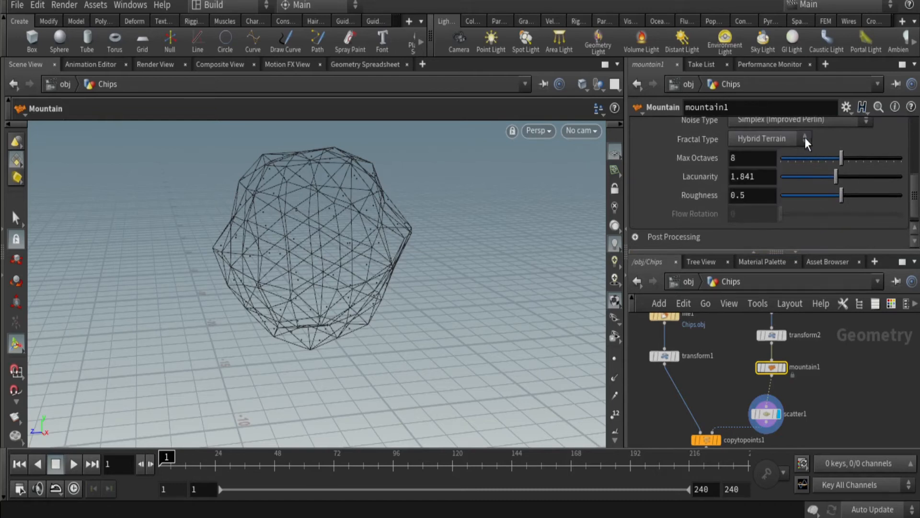
- Insert an IsoOffset node between the Mountain and Scatter nodes
{"action": "key", "text": "Tab"}
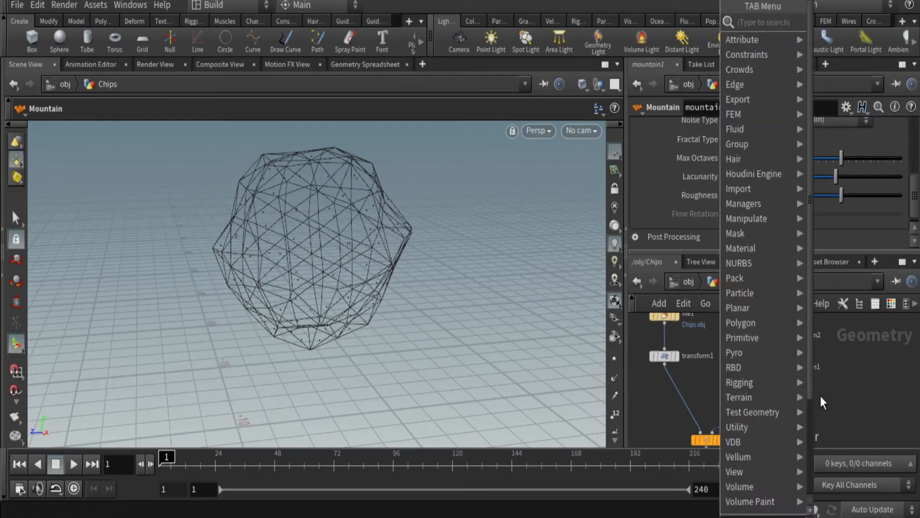
{"action": "type", "text": "is"}
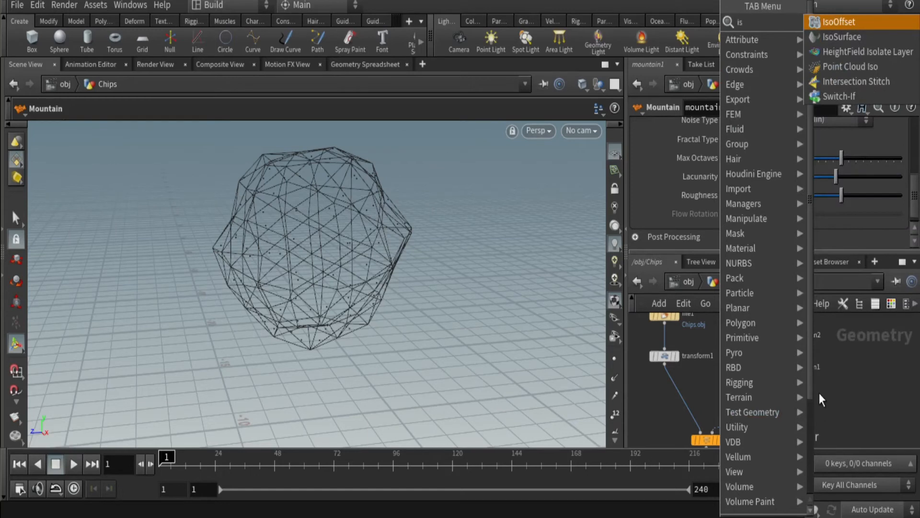
{"action": "left_click", "coordinate": [854, 22]}
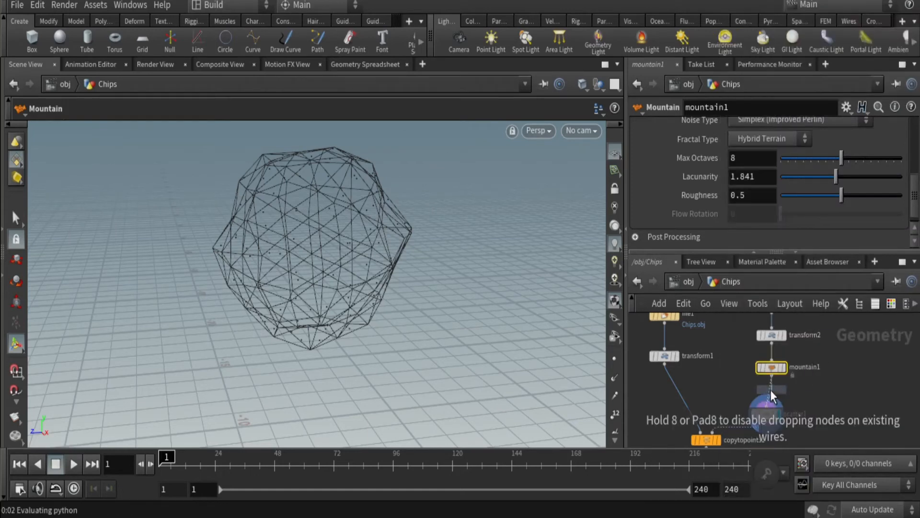
{"action": "left_click", "coordinate": [770, 390]}
{"action": "key", "text": "Escape"}
{"action": "left_click_drag", "start_coordinate": [365, 232], "coordinate": [363, 292]}
- Move the Copy to Points node lower and insert an Attribute Randomize node between it and the Scatter node
{"action": "middle_click_drag", "start_coordinate": [837, 430], "coordinate": [836, 355]}
{"action": "left_click_drag", "start_coordinate": [704, 380], "coordinate": [696, 407]}
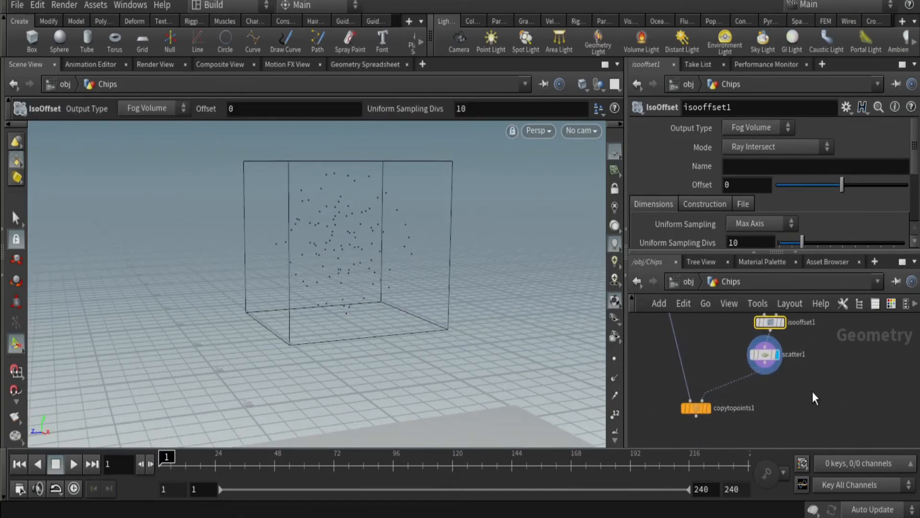
{"action": "key", "text": "Tab"}
{"action": "type", "text": "rando"}
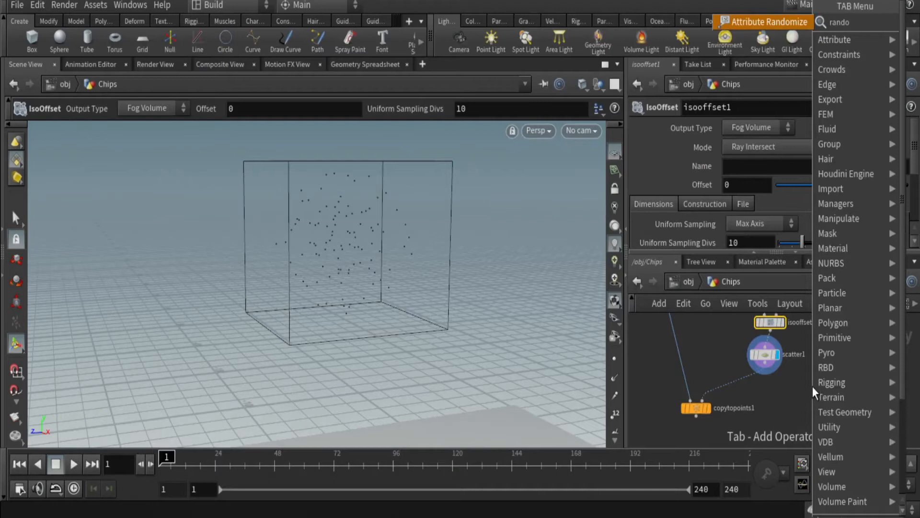
{"action": "left_click", "coordinate": [762, 23]}
{"action": "left_click", "coordinate": [745, 378]}
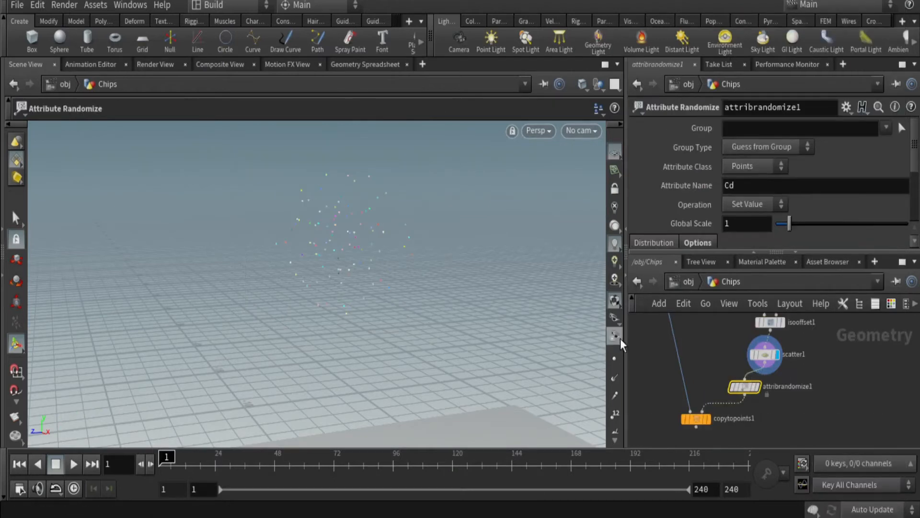
- Display the Copy to Points node's output in the viewport and view the copied chips up close
{"action": "left_click_drag", "start_coordinate": [450, 312], "coordinate": [412, 251], "text": "alt"}
{"action": "right_click_drag", "start_coordinate": [413, 252], "coordinate": [449, 323], "text": "alt"}
{"action": "left_click_drag", "start_coordinate": [449, 323], "coordinate": [497, 239], "text": "alt"}
{"action": "key", "text": "Return"}
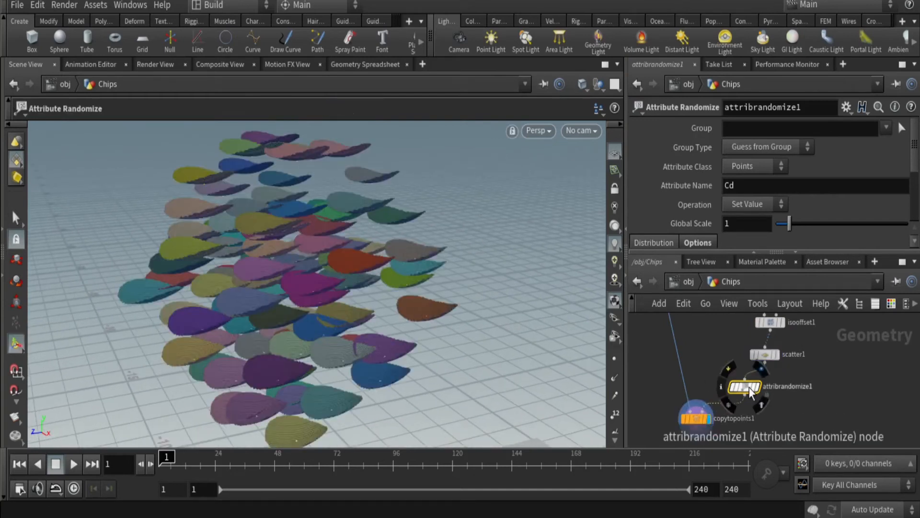
- Set the Attribute Randomize node's attribute name to pscale
{"action": "scroll", "coordinate": [914, 186], "scroll_direction": "down", "scroll_amount": 2}
{"action": "scroll", "coordinate": [913, 186], "scroll_direction": "up", "scroll_amount": 2}
{"action": "left_click", "coordinate": [768, 185]}
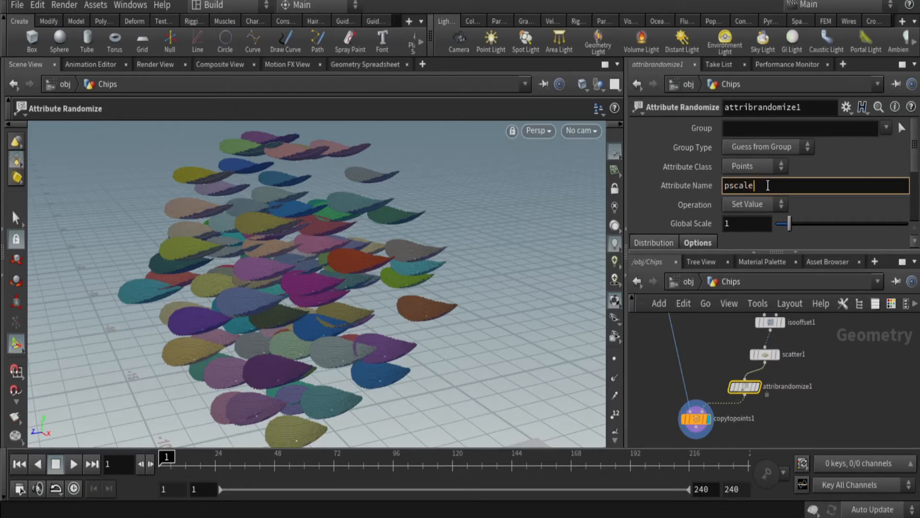
{"action": "key", "text": "Return"}
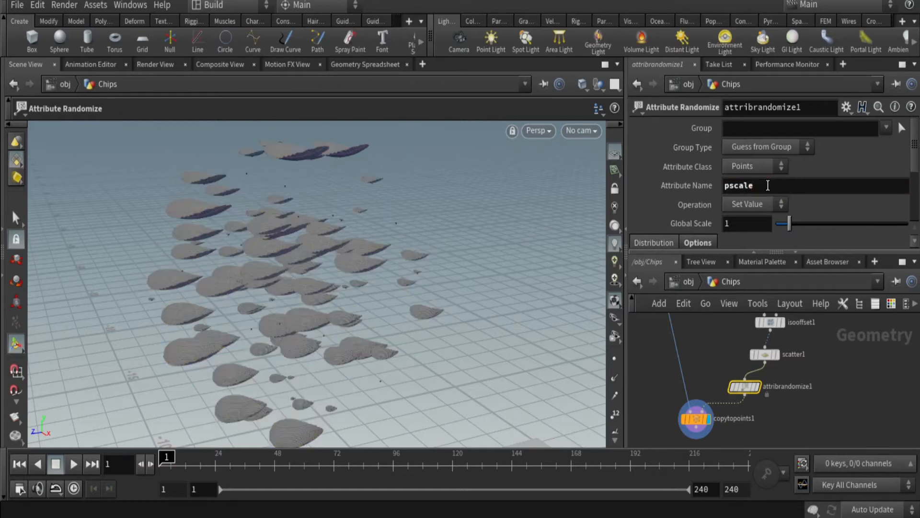
- Set the first minimum value of the pscale randomization to .5
{"action": "scroll", "coordinate": [899, 119], "scroll_direction": "down", "scroll_amount": 3}
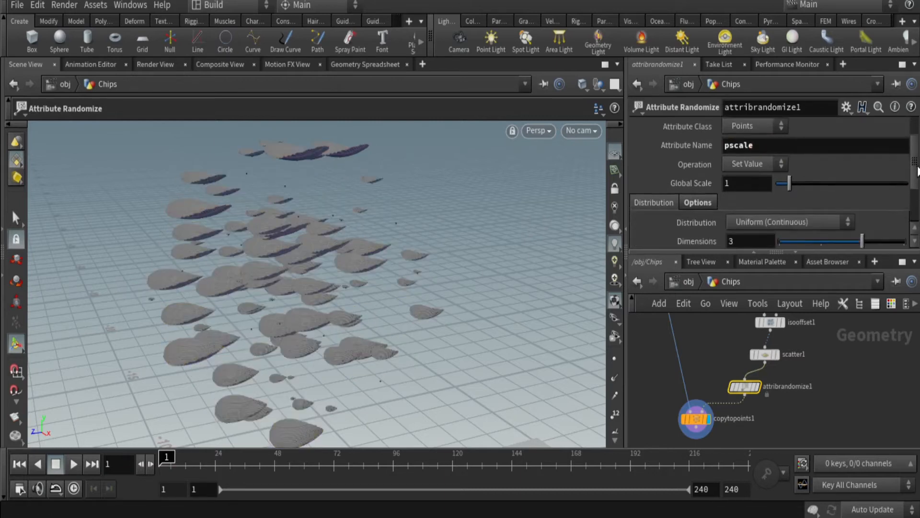
{"action": "scroll", "coordinate": [862, 188], "scroll_direction": "up", "scroll_amount": 3}
{"action": "scroll", "coordinate": [862, 187], "scroll_direction": "down", "scroll_amount": 2}
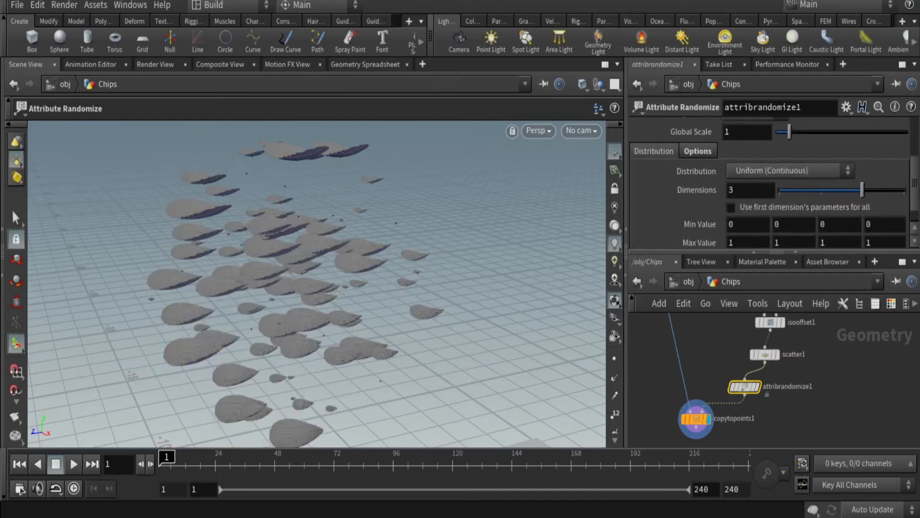
{"action": "left_click_drag", "start_coordinate": [840, 187], "coordinate": [844, 197]}
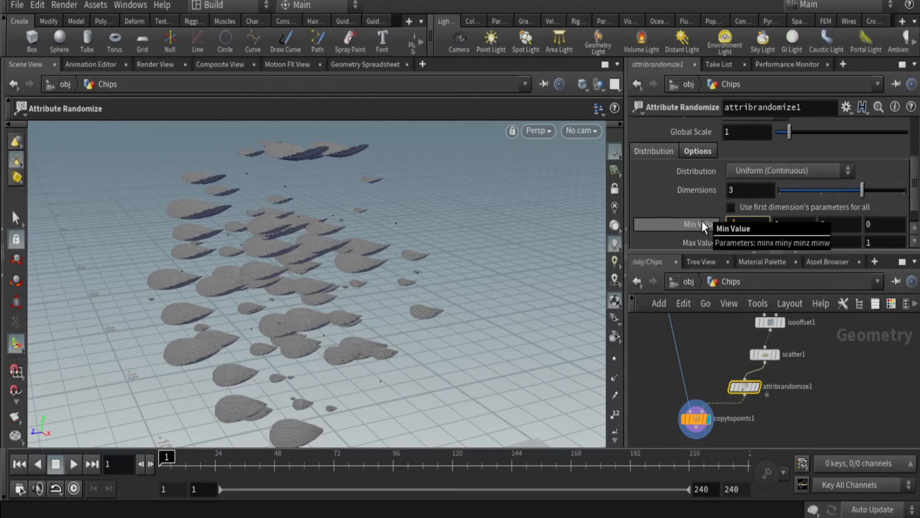
{"action": "left_click_drag", "start_coordinate": [915, 168], "coordinate": [914, 184]}
{"action": "mouse_move", "coordinate": [382, 288]}
{"action": "left_mouse_down", "text": "alt"}
{"action": "mouse_move", "coordinate": [379, 259]}
{"action": "mouse_move", "coordinate": [384, 292]}
{"action": "left_mouse_up", "text": "alt"}
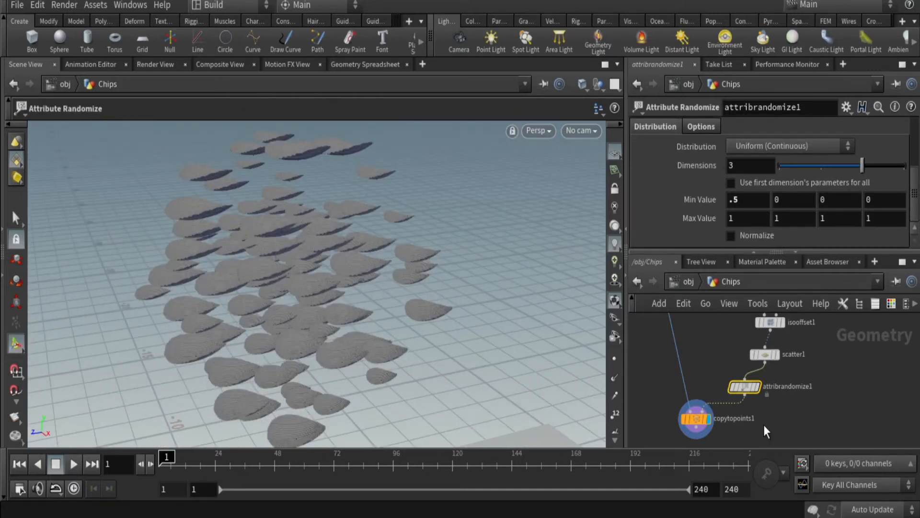
- Insert a second Attribute Randomize node between the pscale randomizer and the Copy to Points node
{"action": "key", "text": "Tab"}
{"action": "type", "text": "a"}
{"action": "key", "text": "BackSpace"}
{"action": "type", "text": "rand"}
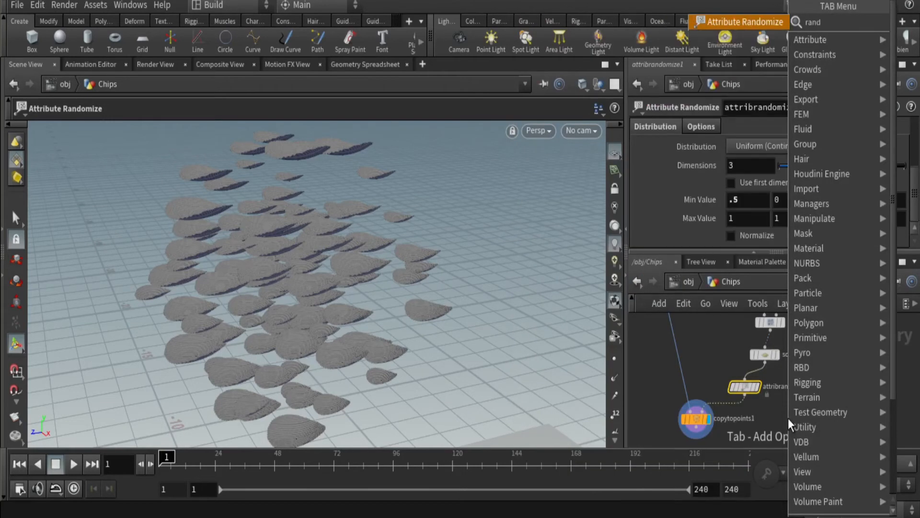
{"action": "left_click", "coordinate": [732, 19]}
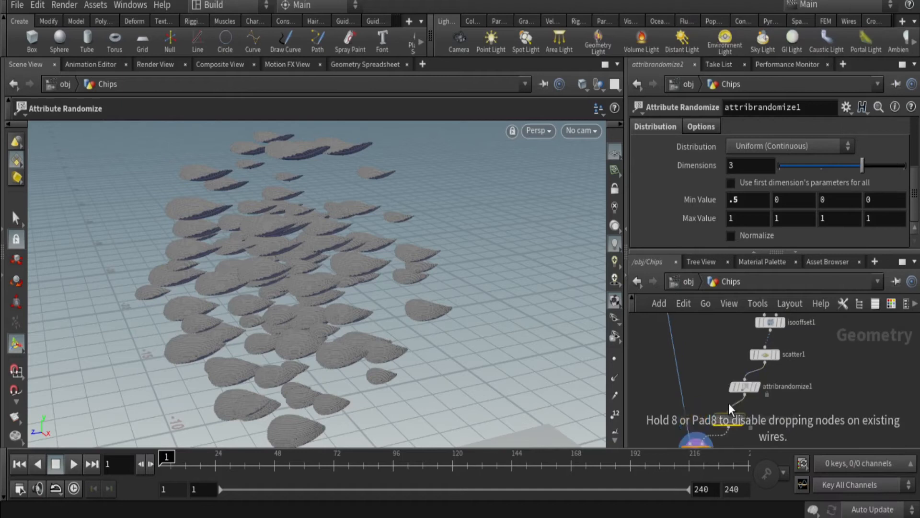
{"action": "left_click", "coordinate": [725, 421]}
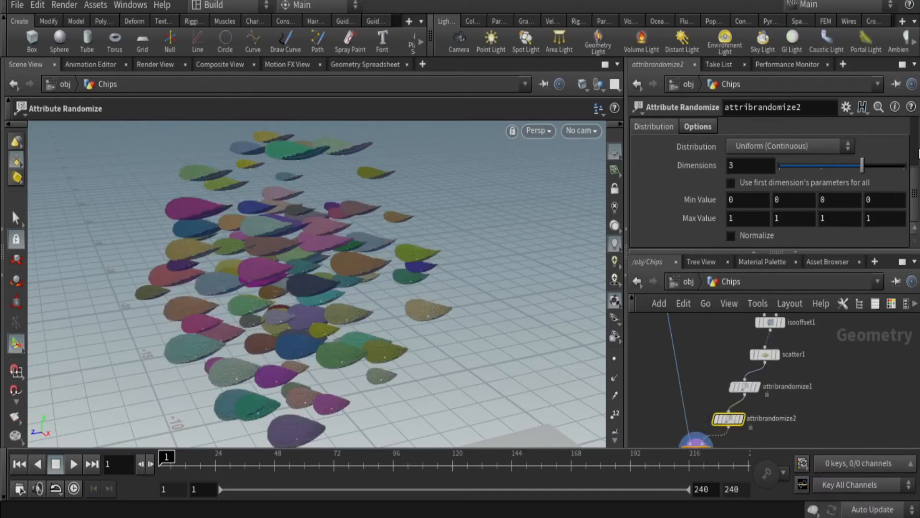
- Set the second Attribute Randomize node's attribute name to orient
{"action": "scroll", "coordinate": [916, 194], "scroll_direction": "up", "scroll_amount": 3}
{"action": "left_click", "coordinate": [795, 184]}
{"action": "type", "text": "orient"}
{"action": "key", "text": "Return"}
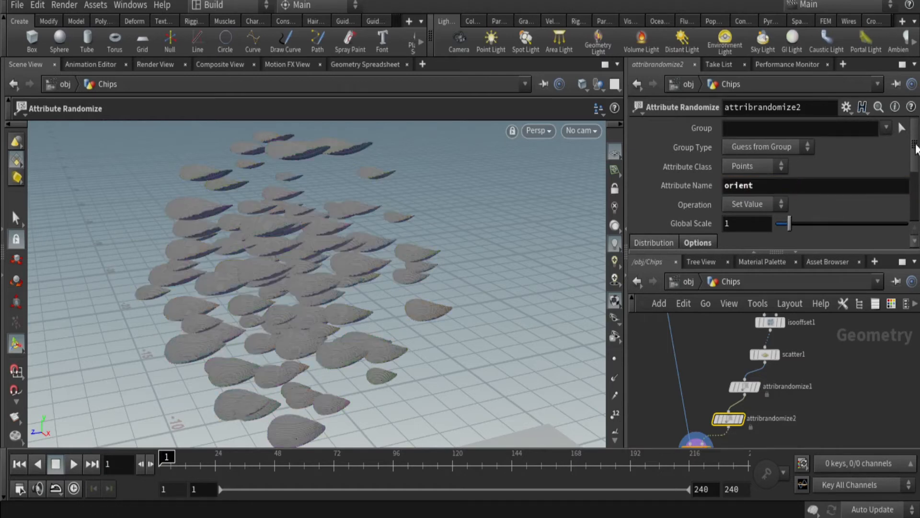
- Set the orient randomization to 4 dimensions and view the rotated chips from another angle
{"action": "scroll", "coordinate": [916, 148], "scroll_direction": "down", "scroll_amount": 3}
{"action": "left_click_drag", "start_coordinate": [858, 193], "coordinate": [888, 191]}
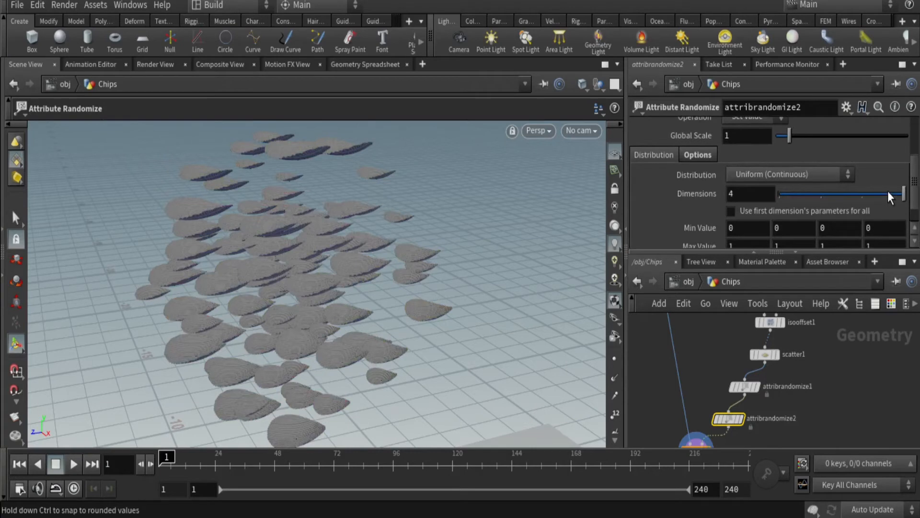
{"action": "key", "text": "Escape"}
{"action": "left_click_drag", "start_coordinate": [454, 253], "coordinate": [440, 413]}
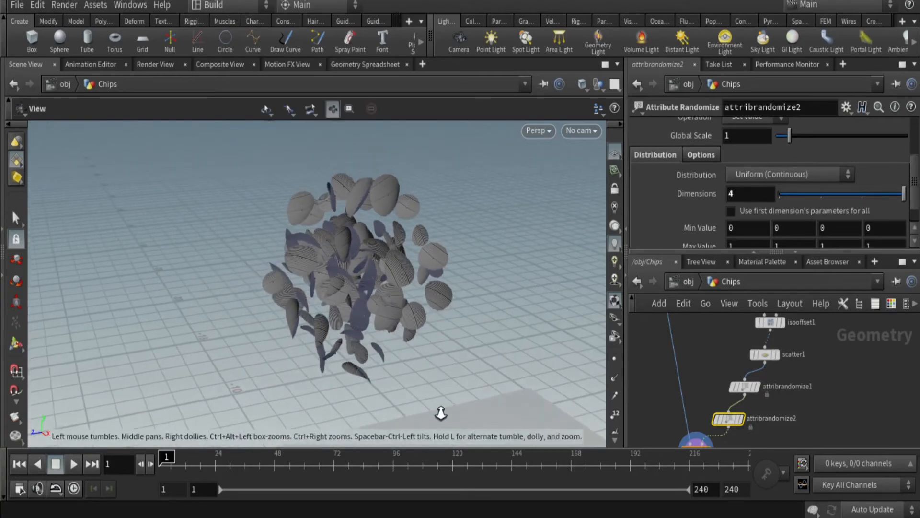
{"action": "right_click_drag", "start_coordinate": [441, 413], "coordinate": [443, 409]}
- Add an Assemble node below the Copy to Points node and connect the two
{"action": "middle_click_drag", "start_coordinate": [828, 418], "coordinate": [843, 347]}
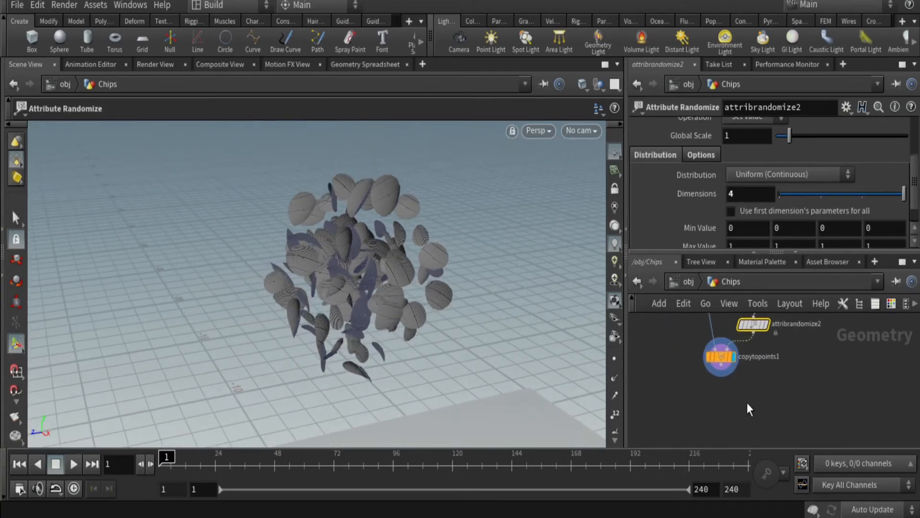
{"action": "key", "text": "Tab"}
{"action": "type", "text": "assemb"}
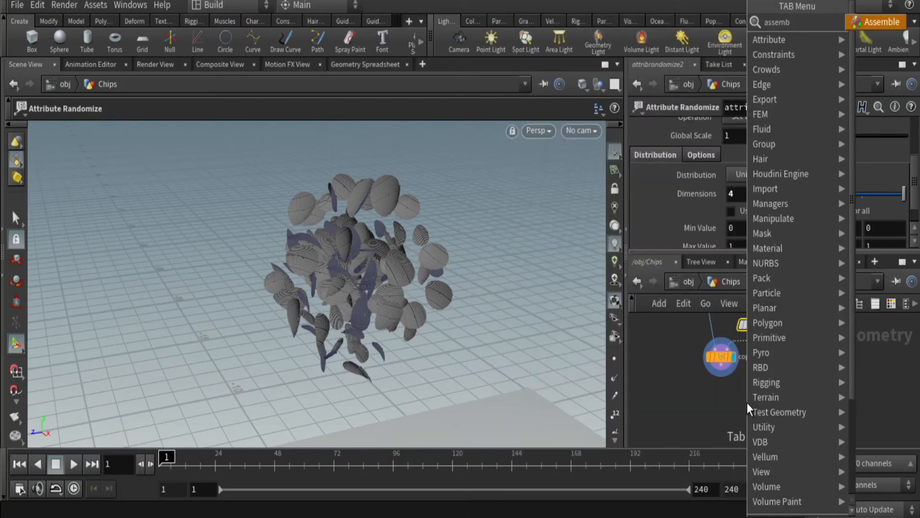
{"action": "key", "text": "Return"}
{"action": "left_click", "coordinate": [721, 400]}
{"action": "left_click_drag", "start_coordinate": [723, 370], "coordinate": [722, 392]}
{"action": "left_click", "coordinate": [766, 409]}
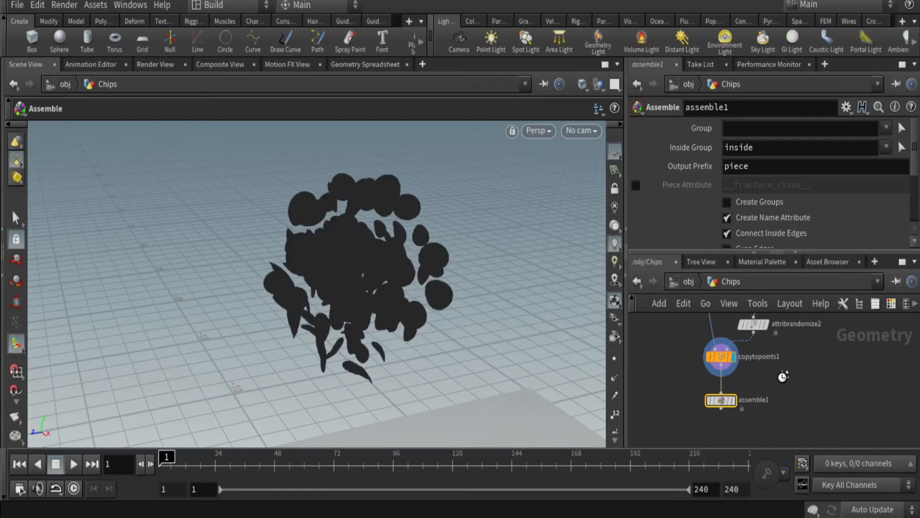
- Open the Assemble node's information window to examine its geometry details
{"action": "mouse_move", "coordinate": [703, 404]}
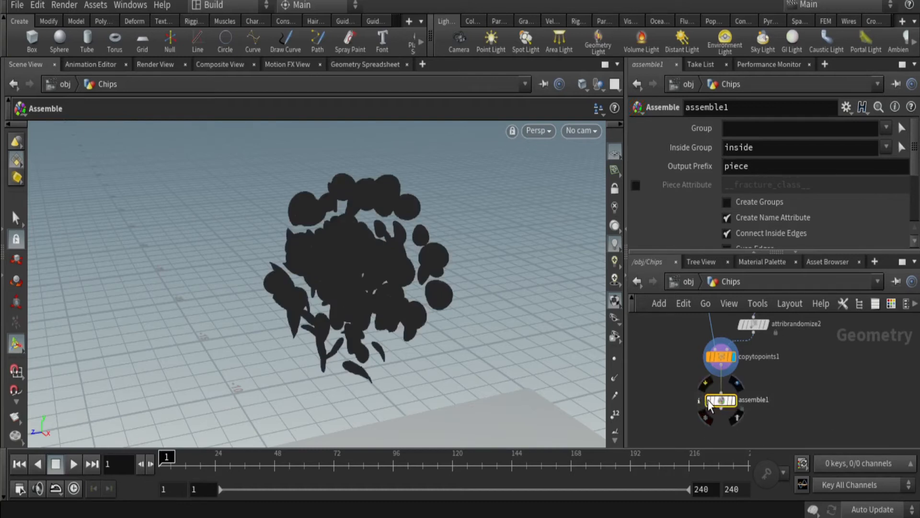
{"action": "middle_click", "coordinate": [758, 403]}
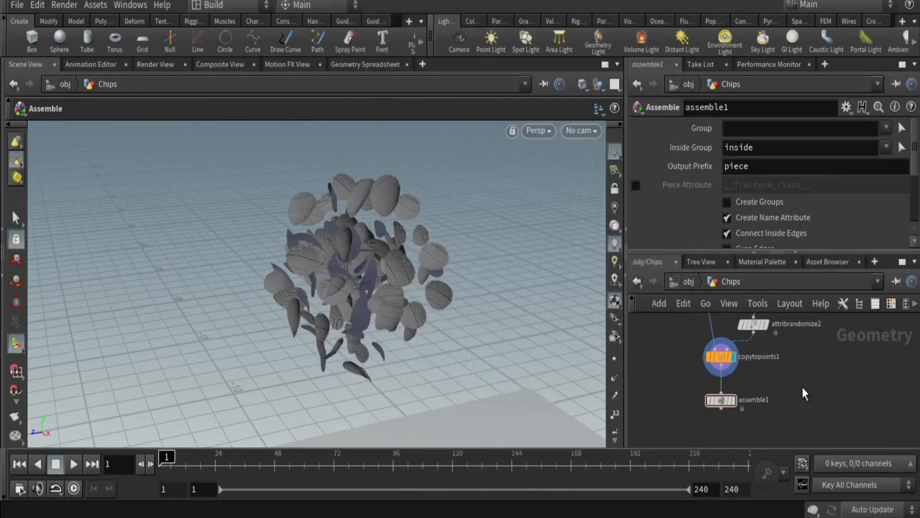
{"action": "middle_click", "coordinate": [706, 403]}
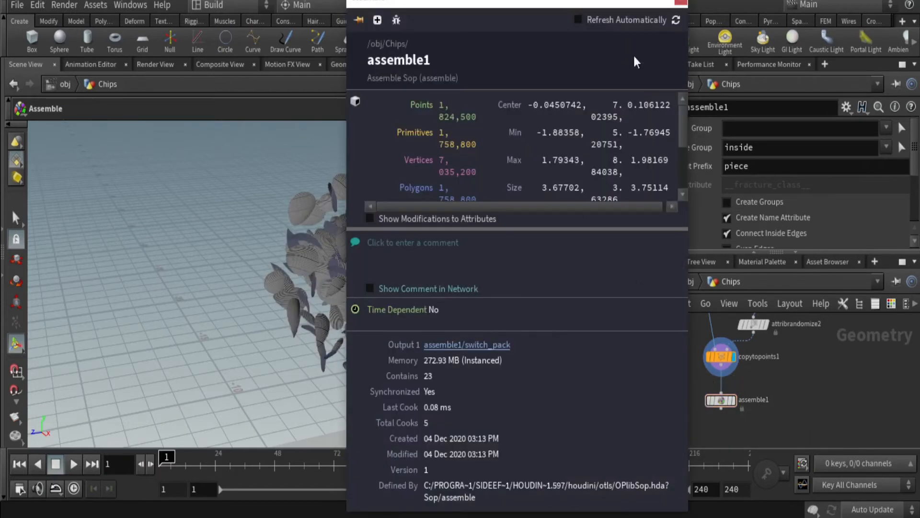
- Display the Assemble node's output with Create Packed Geometry enabled and save the scene
{"action": "scroll", "coordinate": [790, 427], "scroll_direction": "up", "scroll_amount": 1}
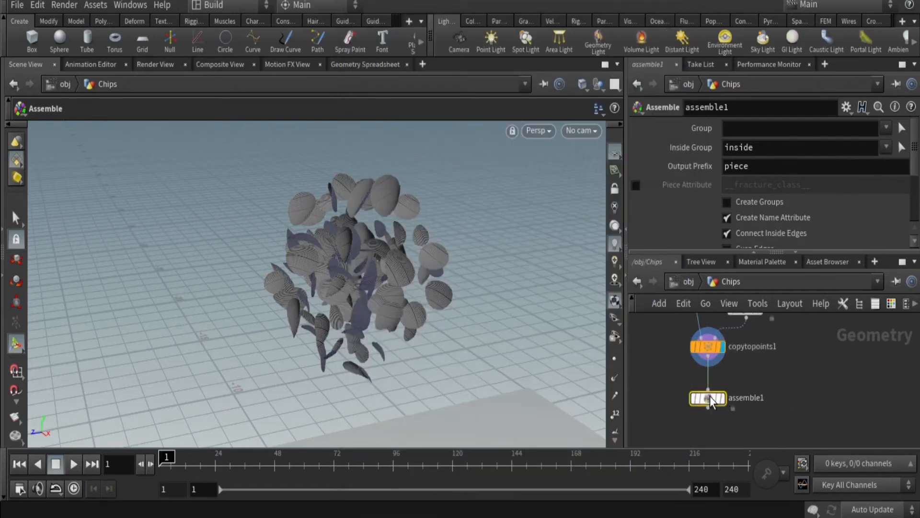
{"action": "left_click", "coordinate": [724, 398]}
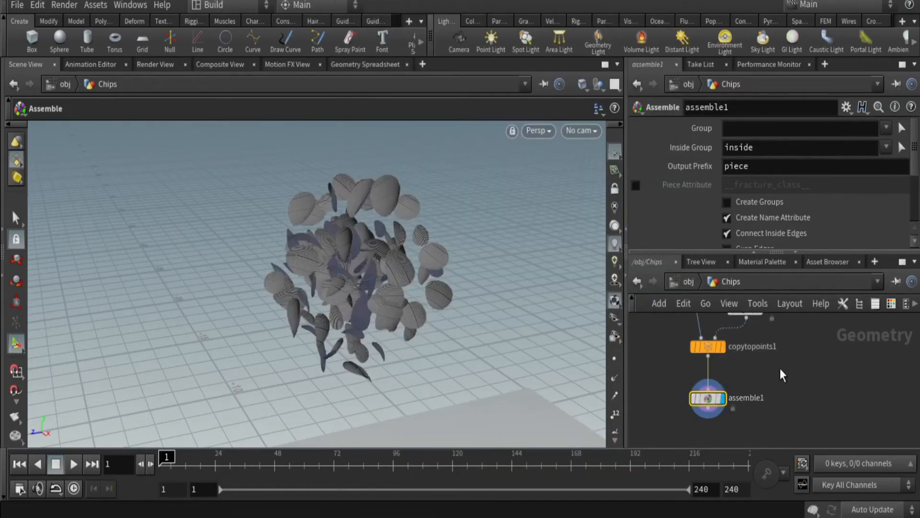
{"action": "scroll", "coordinate": [917, 170], "scroll_direction": "down", "scroll_amount": 2}
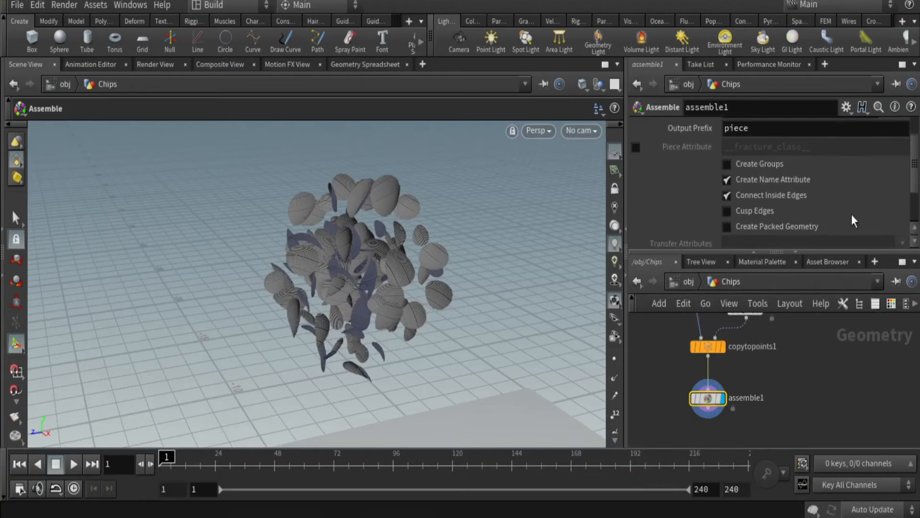
{"action": "left_click", "coordinate": [727, 226]}
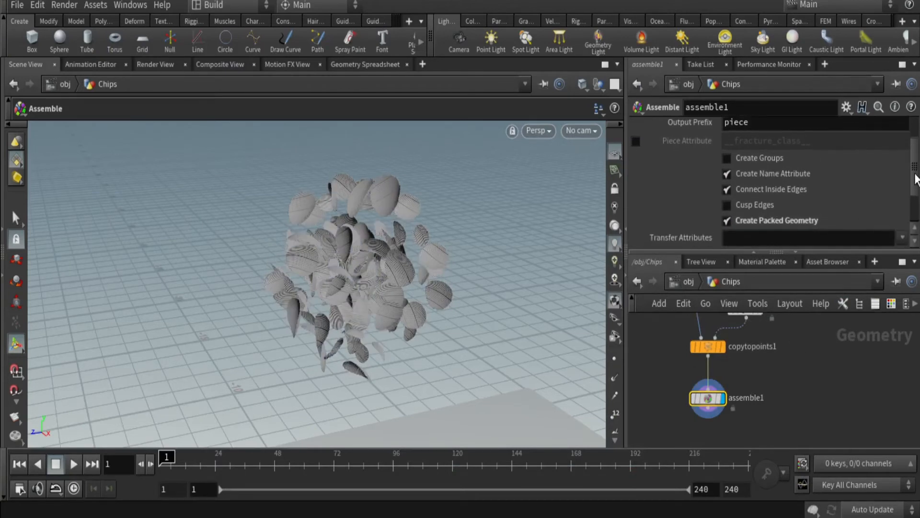
{"action": "scroll", "coordinate": [917, 210], "scroll_direction": "down", "scroll_amount": 3}
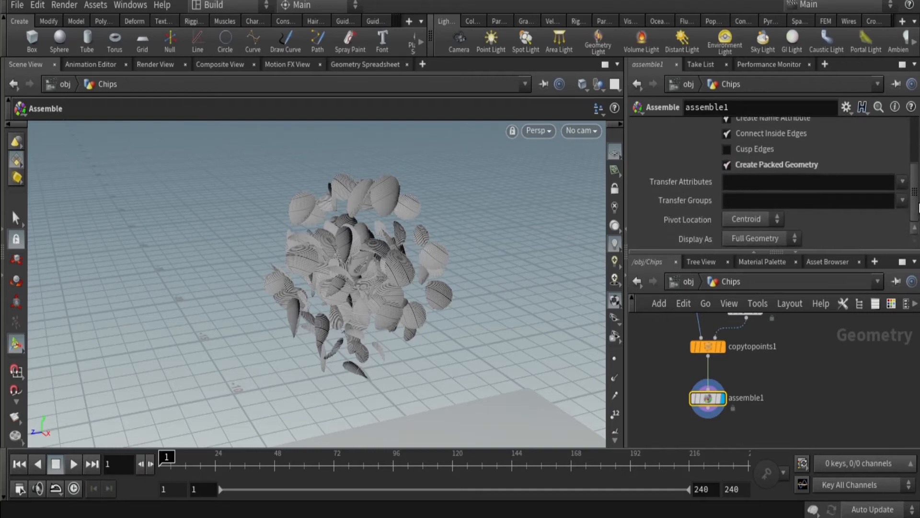
{"action": "left_click", "coordinate": [17, 6]}
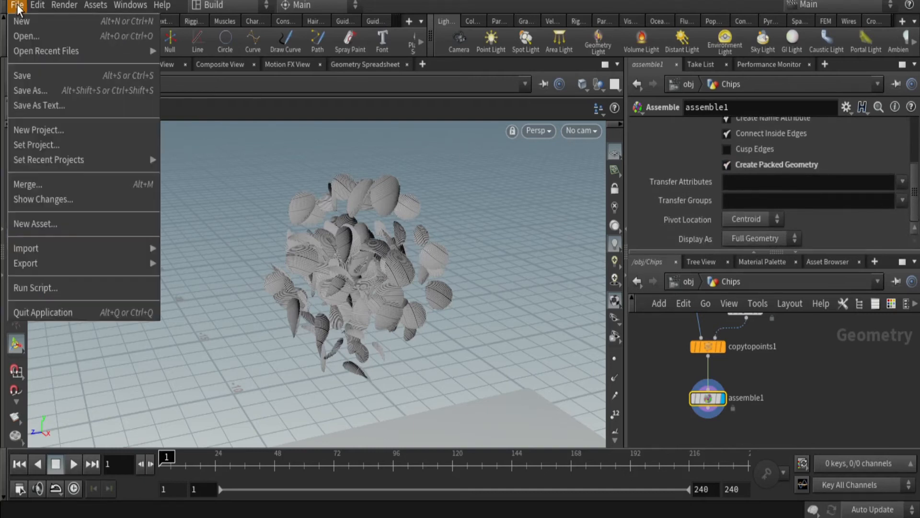
{"action": "left_click", "coordinate": [48, 73]}
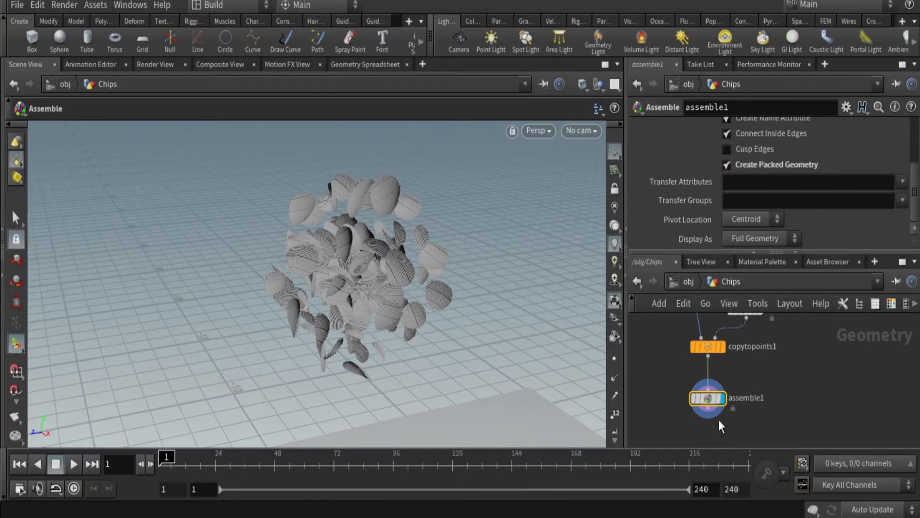
- Add a Null node below the Assemble node and connect the two
{"action": "scroll", "coordinate": [802, 396], "scroll_direction": "down", "scroll_amount": 4}
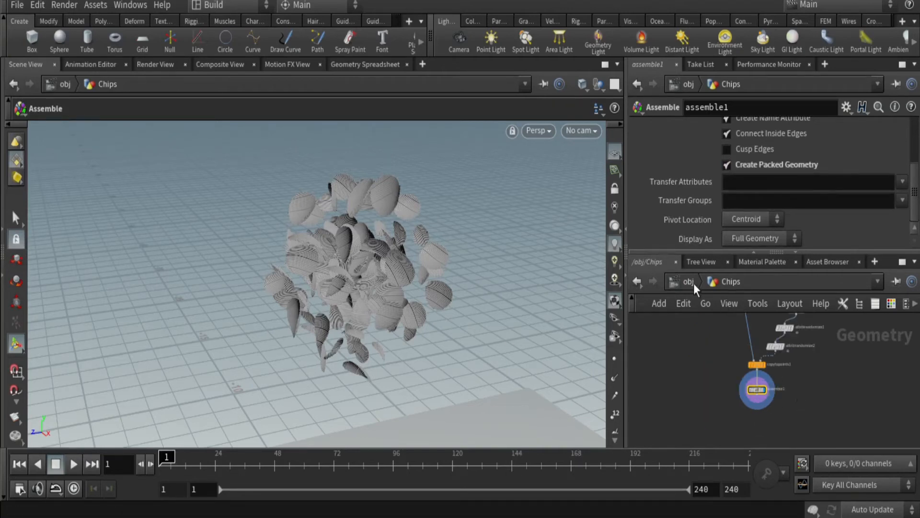
{"action": "key", "text": "Tab"}
{"action": "type", "text": "nu"}
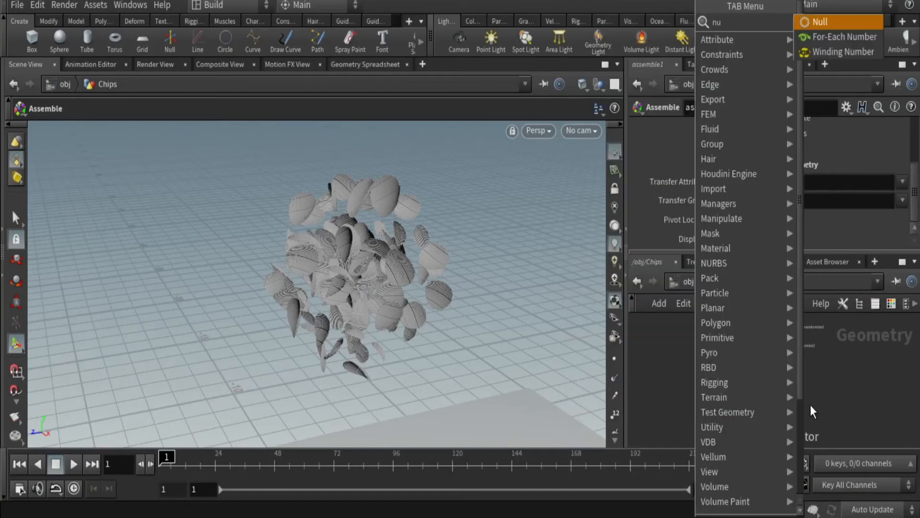
{"action": "left_click", "coordinate": [841, 21]}
{"action": "left_click", "coordinate": [769, 420]}
{"action": "scroll", "coordinate": [807, 398], "scroll_direction": "up", "scroll_amount": 3}
{"action": "left_click_drag", "start_coordinate": [741, 375], "coordinate": [742, 394]}
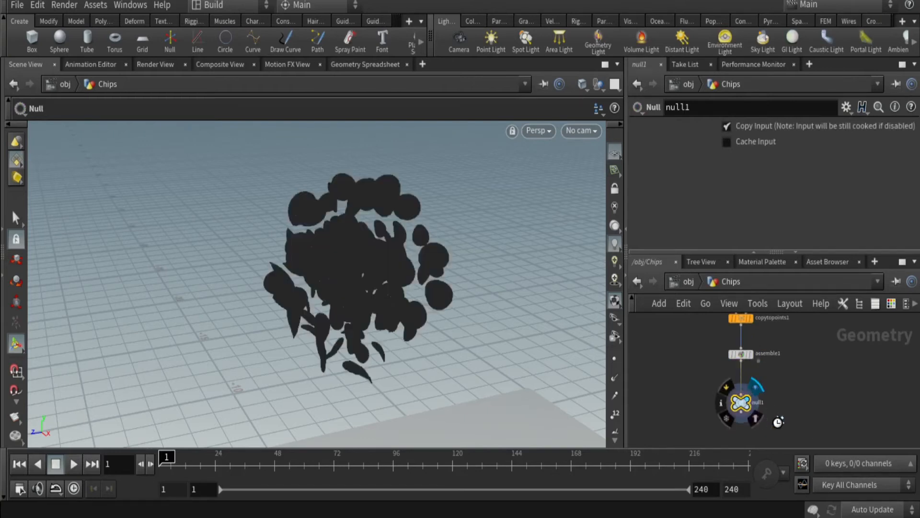
- Display the new Null node's output and rename the node Chips_mod
{"action": "left_click", "coordinate": [753, 402]}
{"action": "double_click", "coordinate": [761, 402]}
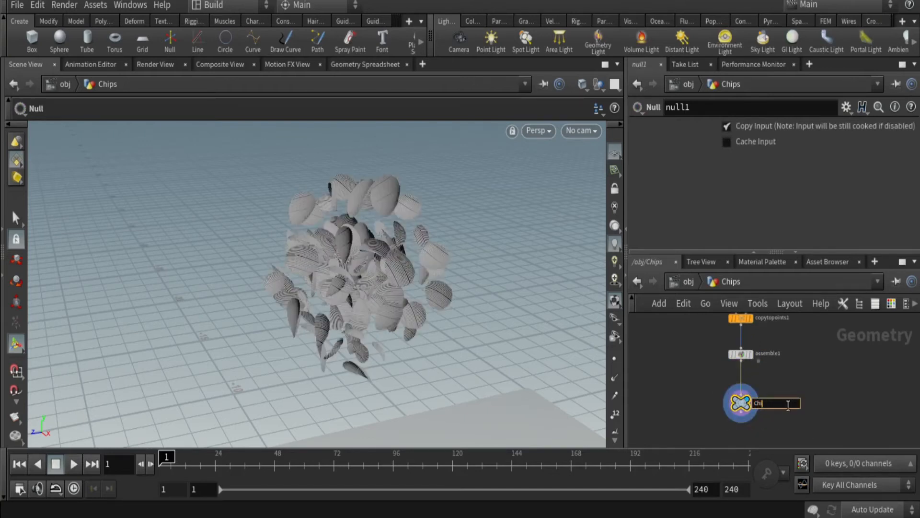
{"action": "key", "text": "Return"}
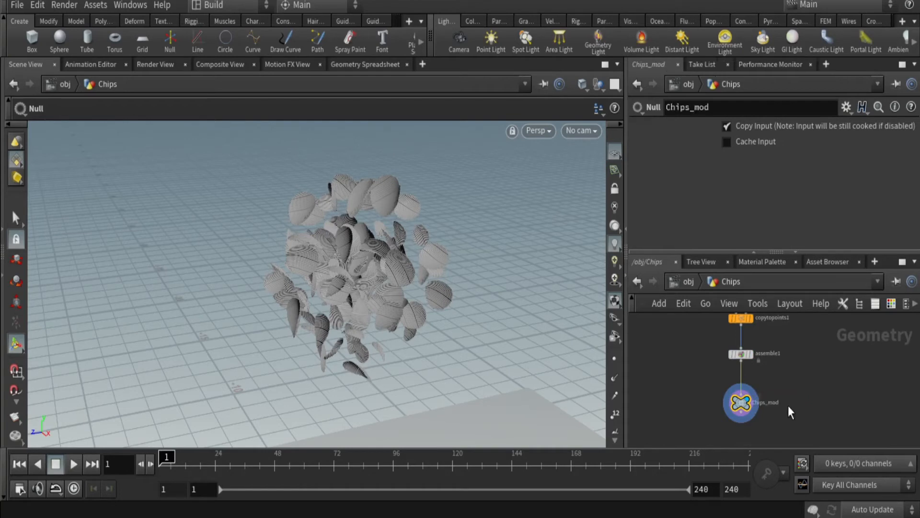
- Return to the object level, frame both the bowl and the chips, and save the scene
{"action": "left_click", "coordinate": [689, 282]}
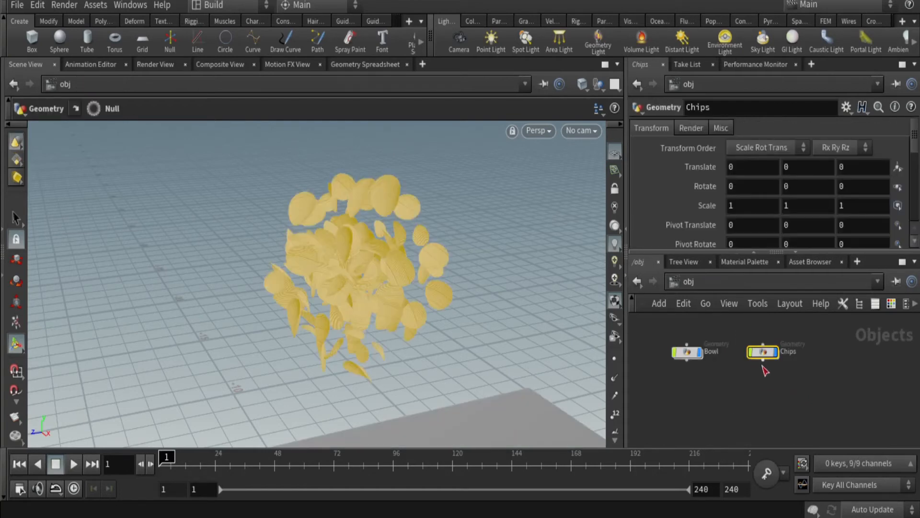
{"action": "right_click_drag", "start_coordinate": [508, 301], "coordinate": [497, 343], "text": "alt"}
{"action": "middle_click_drag", "start_coordinate": [498, 343], "coordinate": [429, 218], "text": "alt"}
{"action": "right_click_drag", "start_coordinate": [454, 262], "coordinate": [452, 331], "text": "alt"}
{"action": "left_click", "coordinate": [17, 5]}
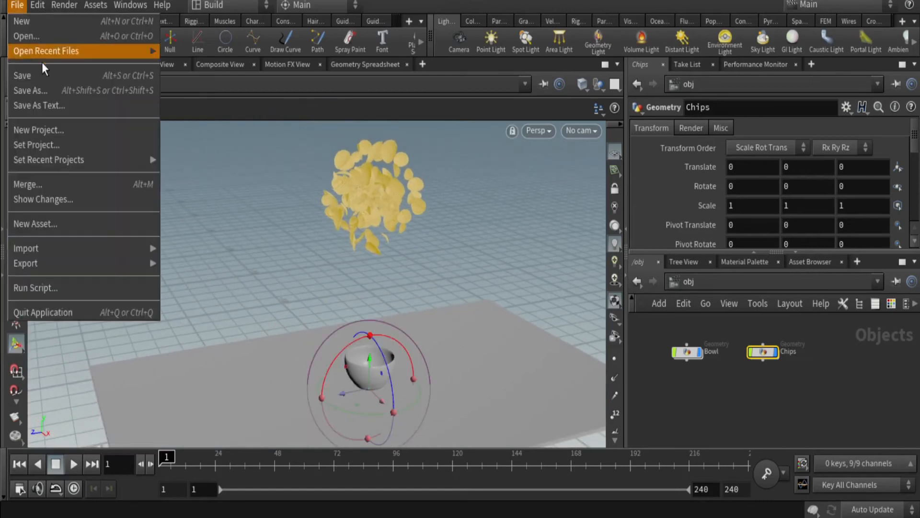
{"action": "left_click", "coordinate": [19, 76]}
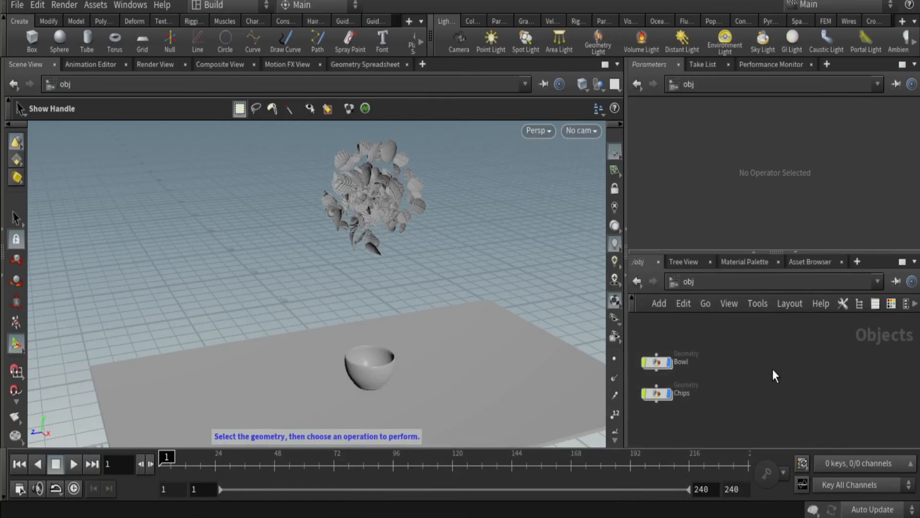
- Add a DOP Network at the object level and go inside it
{"action": "key", "text": "Tab"}
{"action": "type", "text": "dop"}
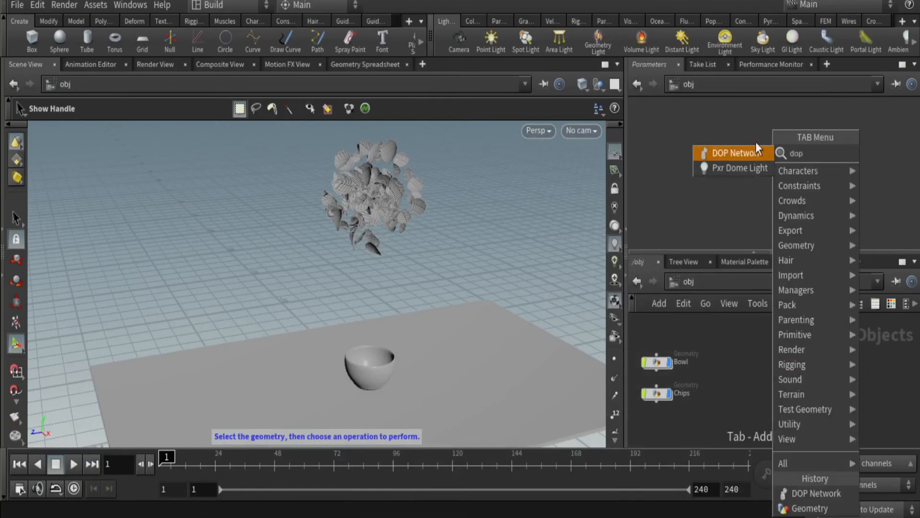
{"action": "left_click", "coordinate": [748, 153]}
{"action": "left_click", "coordinate": [753, 353]}
{"action": "double_click", "coordinate": [753, 353]}
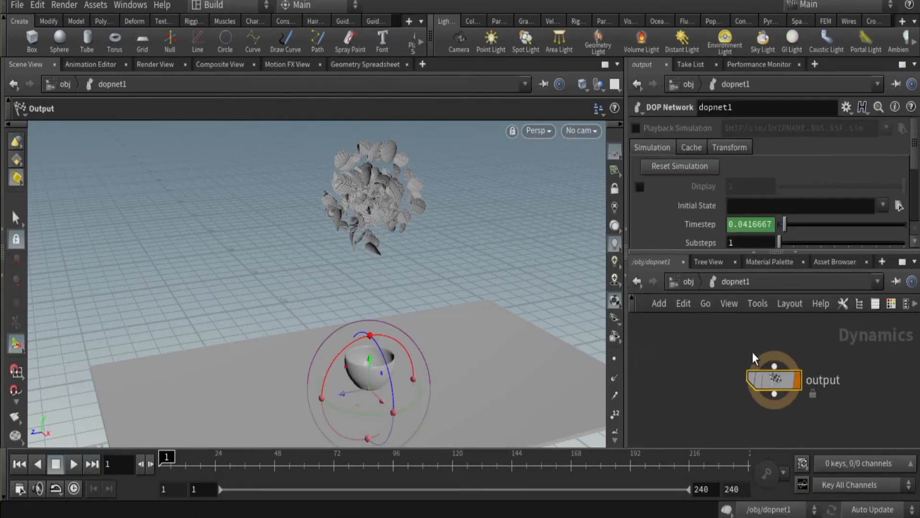
- Add a Rigid Body Solver node above the output node in the DOP network
{"action": "key", "text": "Tab"}
{"action": "type", "text": "rig"}
{"action": "key", "text": "Return"}
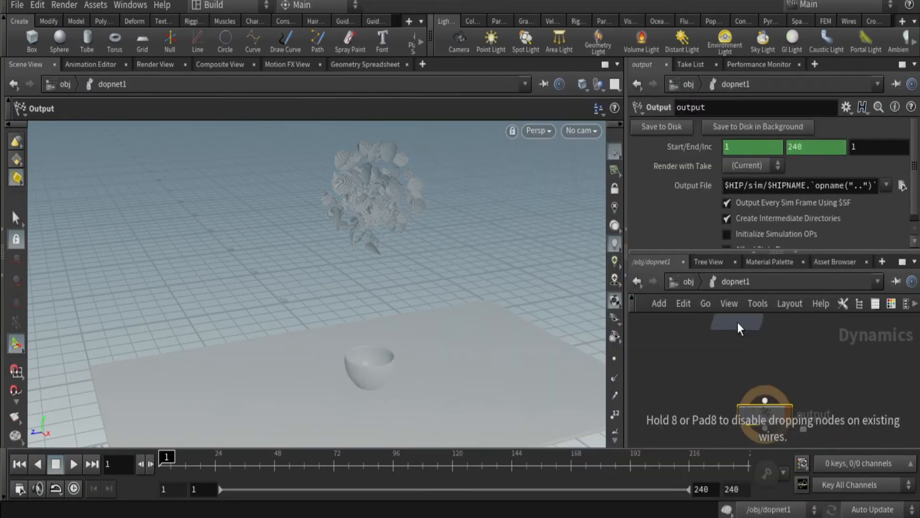
{"action": "left_click", "coordinate": [801, 373]}
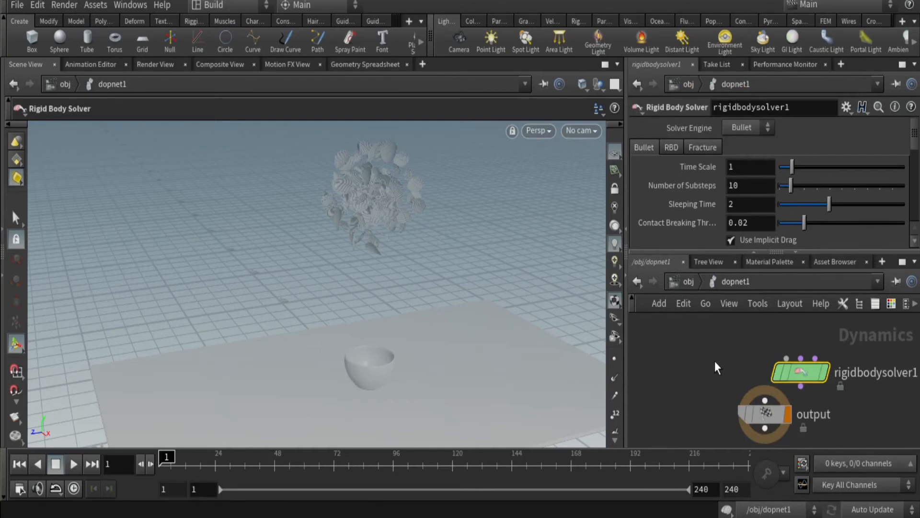
- Add an RBD Packed Object node and wire it through the Rigid Body Solver to the output node
{"action": "key", "text": "Tab"}
{"action": "type", "text": "rbd"}
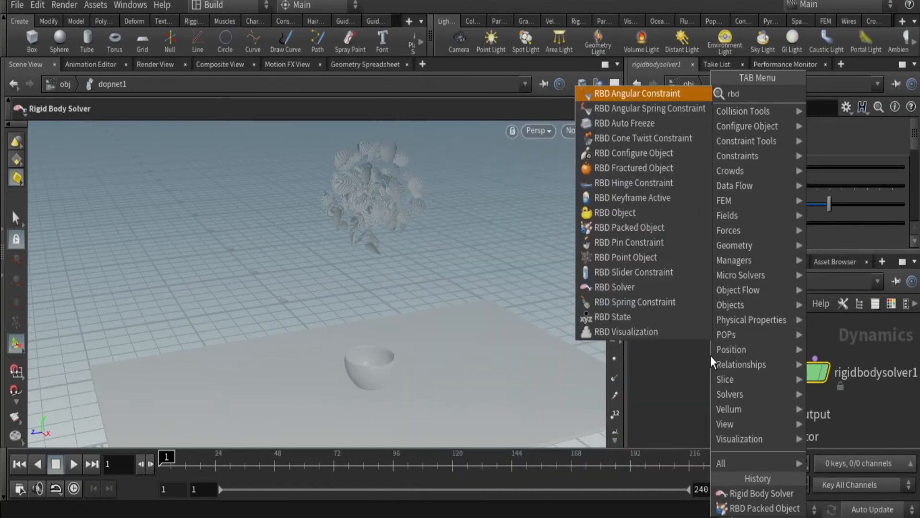
{"action": "left_click", "coordinate": [662, 227]}
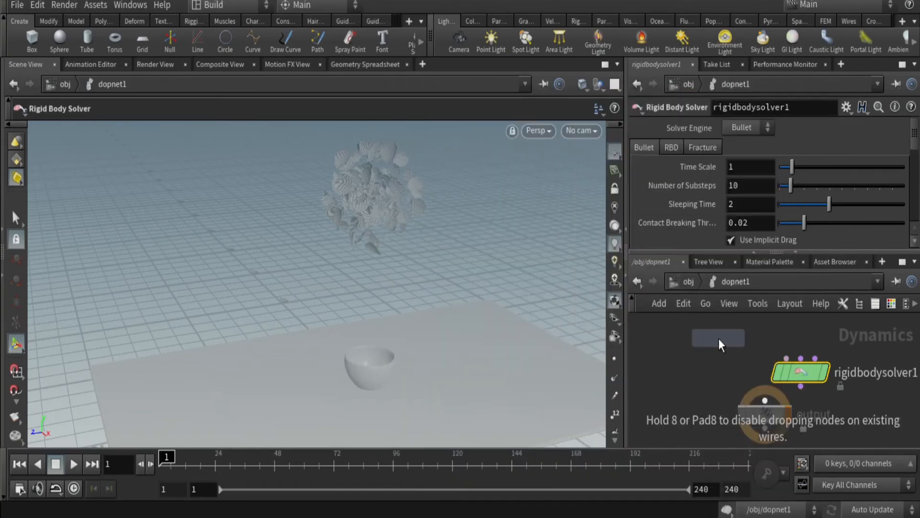
{"action": "left_click", "coordinate": [732, 336]}
{"action": "left_click_drag", "start_coordinate": [731, 348], "coordinate": [775, 409]}
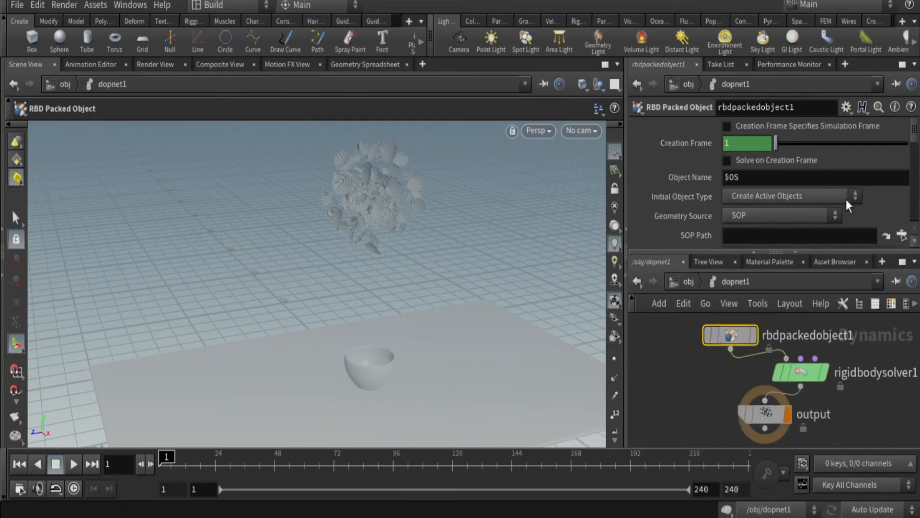
- Set the RBD Packed Object's SOP Path to /obj/Chips/Chips_mod and look through its remaining parameters
{"action": "scroll", "coordinate": [917, 139], "scroll_direction": "down", "scroll_amount": 2}
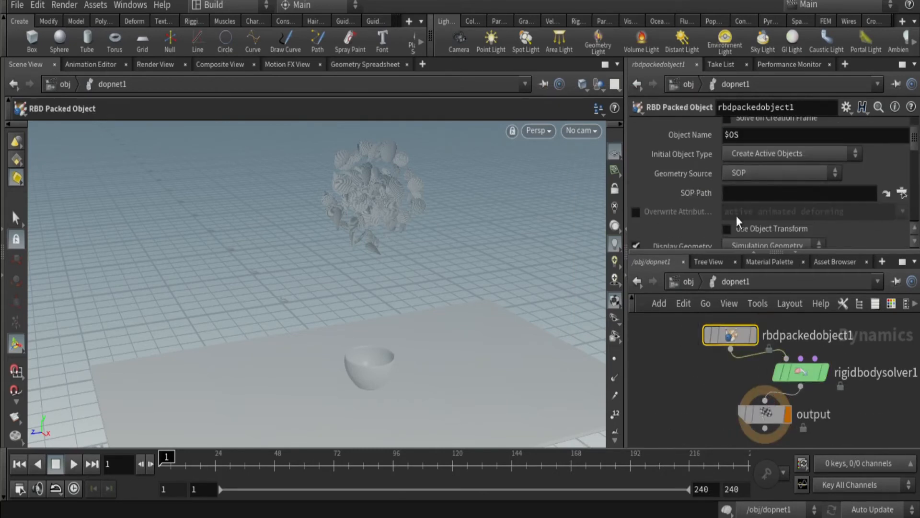
{"action": "left_click", "coordinate": [902, 193]}
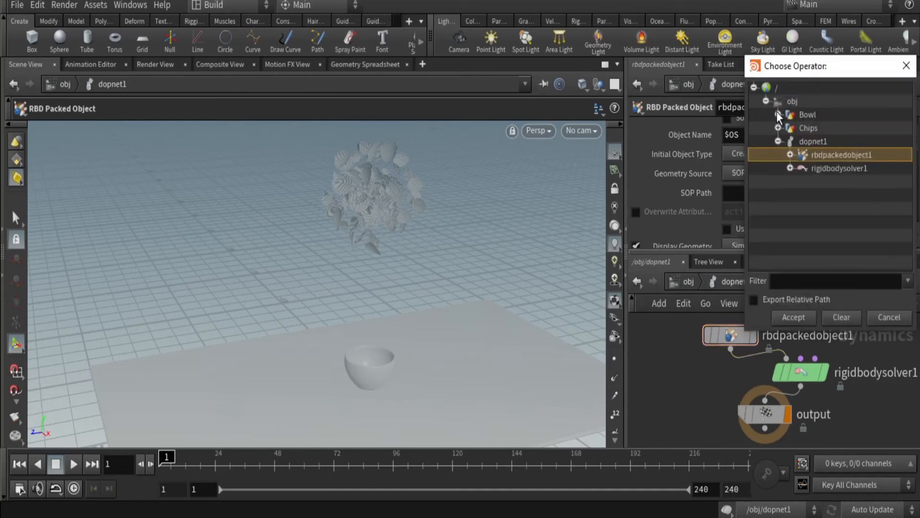
{"action": "left_click", "coordinate": [779, 128]}
{"action": "left_click", "coordinate": [816, 142]}
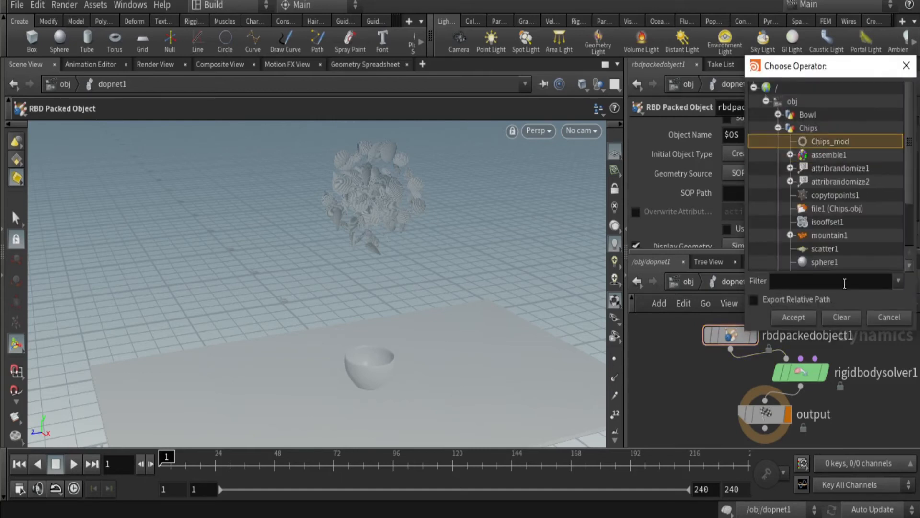
{"action": "left_click", "coordinate": [793, 317]}
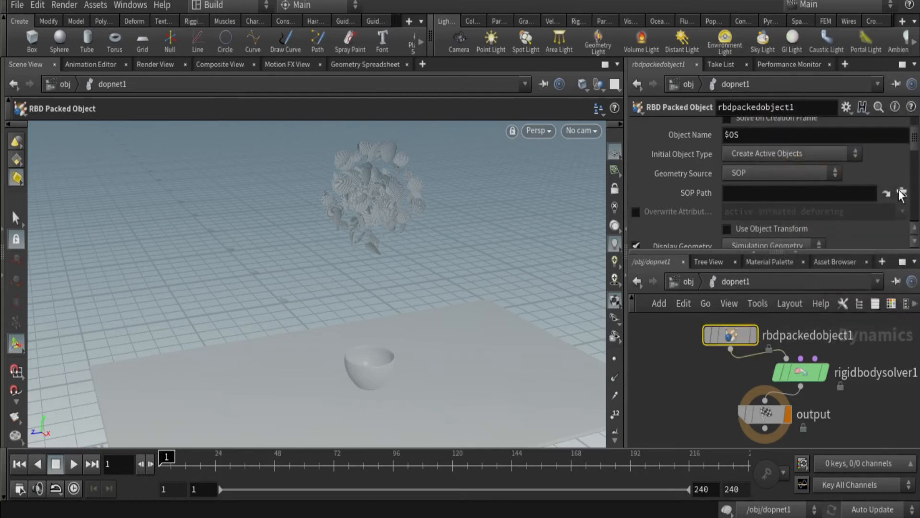
{"action": "scroll", "coordinate": [916, 151], "scroll_direction": "down", "scroll_amount": 2}
{"action": "mouse_move", "coordinate": [916, 151]}
{"action": "left_mouse_down"}
{"action": "mouse_move", "coordinate": [916, 183]}
{"action": "mouse_move", "coordinate": [914, 134]}
{"action": "left_mouse_up"}
{"action": "scroll", "coordinate": [692, 384], "scroll_direction": "down", "scroll_amount": 5}
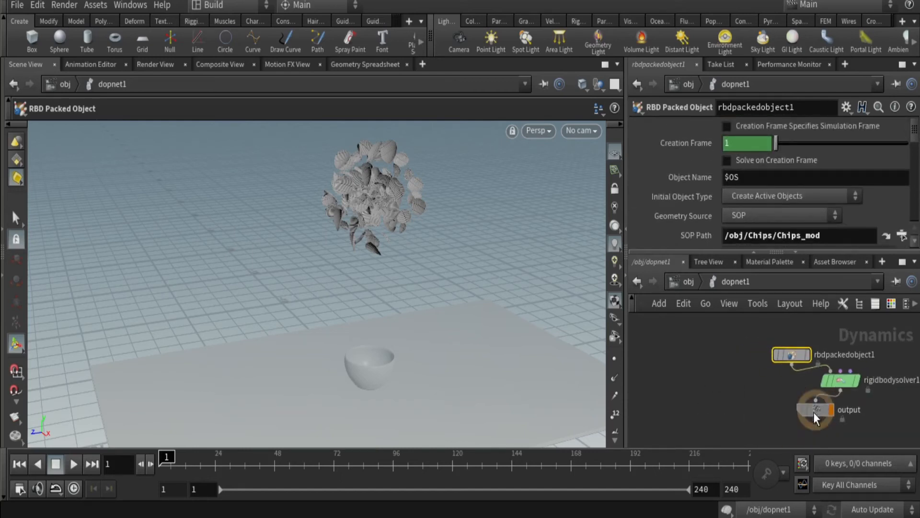
- Make room above the output node and add a Static Object node beside the RBD Packed Object
{"action": "left_click_drag", "start_coordinate": [813, 412], "coordinate": [813, 439]}
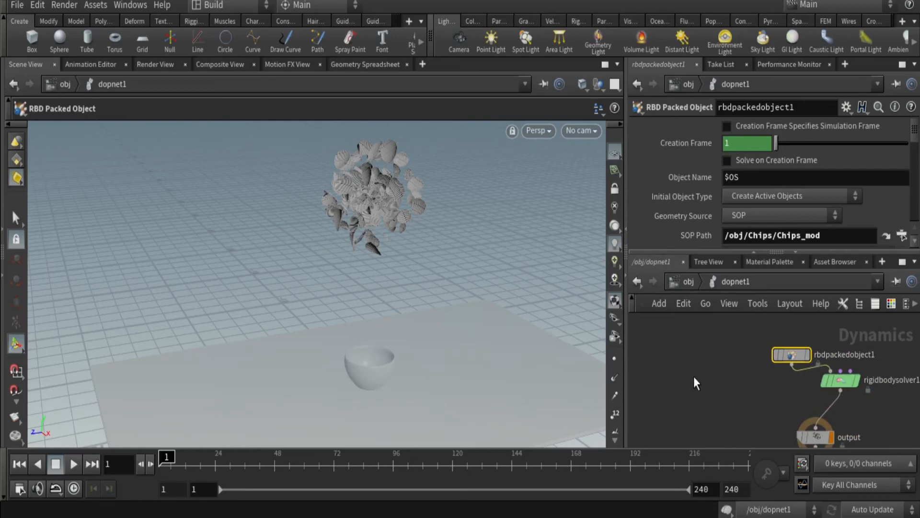
{"action": "key", "text": "Tab"}
{"action": "type", "text": "sta"}
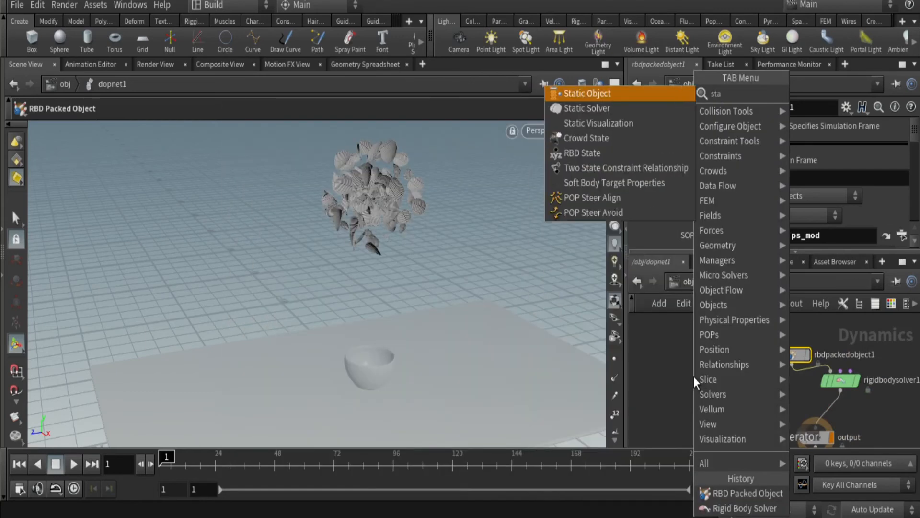
{"action": "left_click", "coordinate": [611, 95]}
{"action": "left_click", "coordinate": [686, 356]}
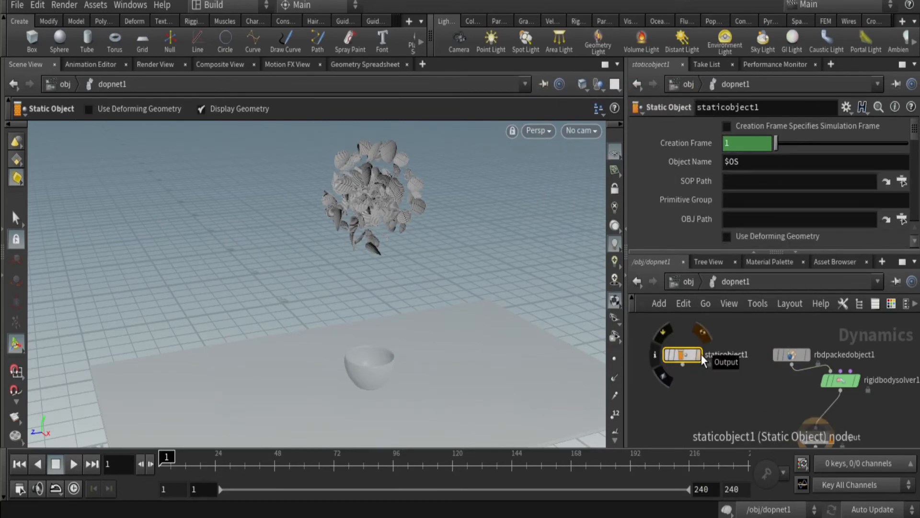
- Insert a Gravity Force node between the Rigid Body Solver and the output node
{"action": "key", "text": "Tab"}
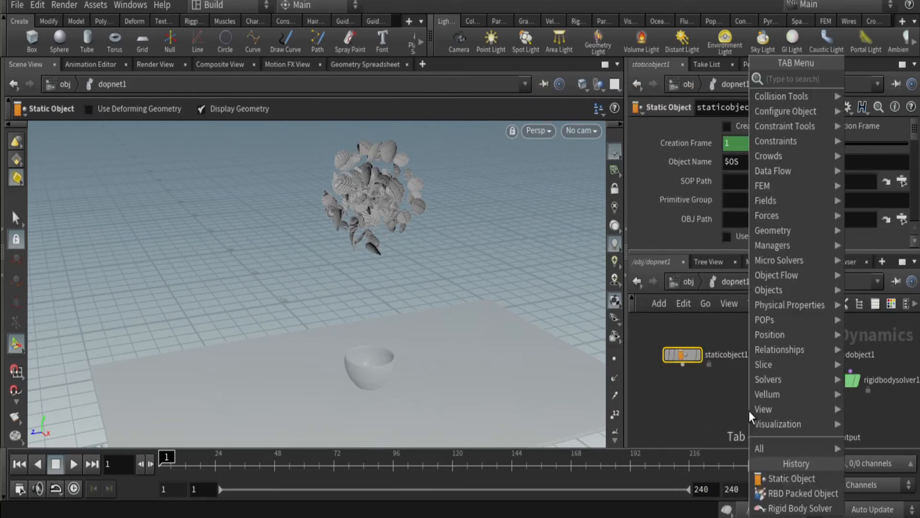
{"action": "type", "text": "grav"}
{"action": "left_click", "coordinate": [702, 79]}
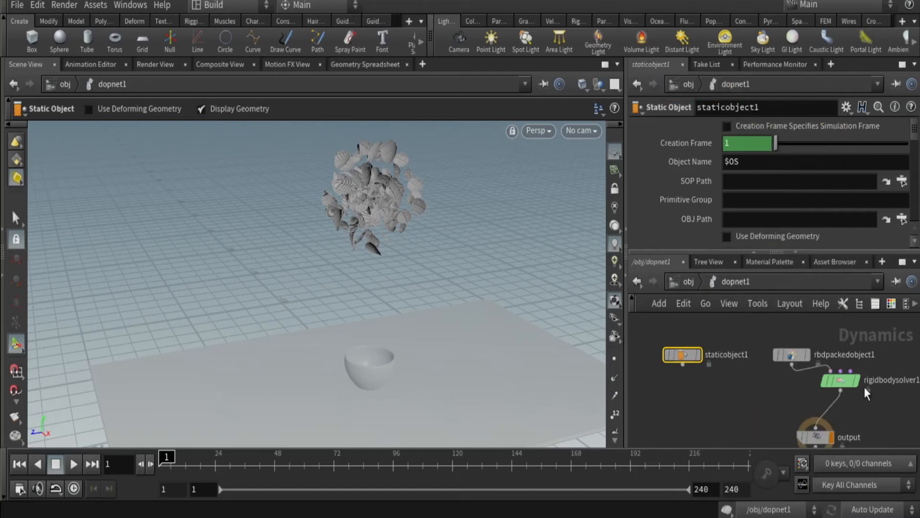
{"action": "left_click", "coordinate": [845, 424]}
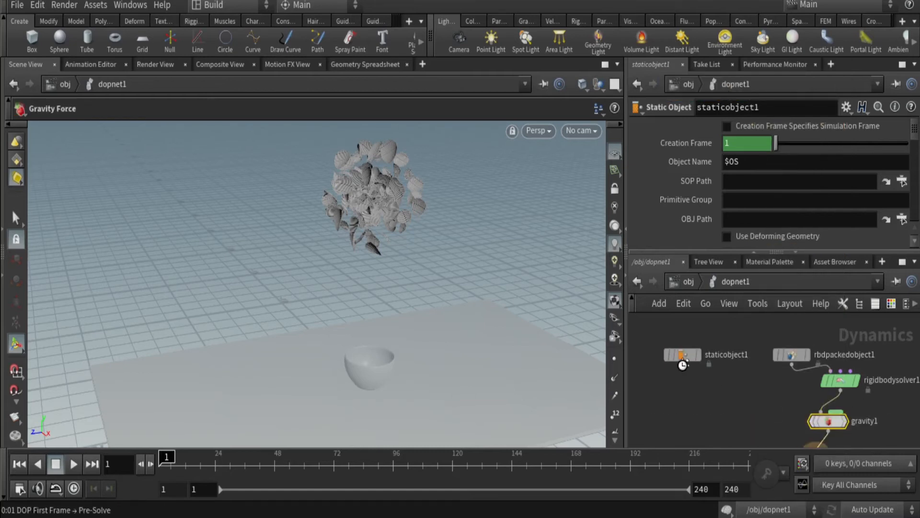
{"action": "left_click", "coordinate": [683, 355]}
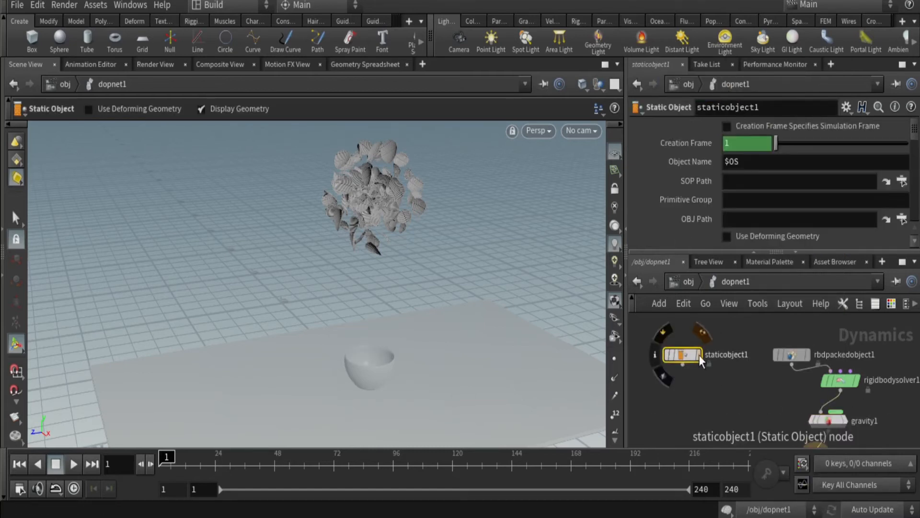
{"action": "left_click", "coordinate": [901, 181]}
{"action": "scroll", "coordinate": [863, 183], "scroll_direction": "up", "scroll_amount": 5}
{"action": "left_click", "coordinate": [778, 115]}
{"action": "left_click", "coordinate": [778, 101]}
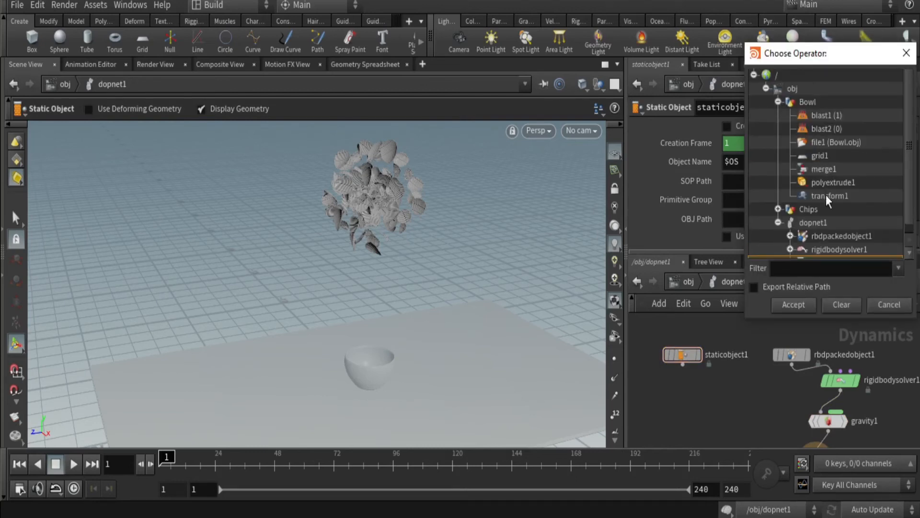
{"action": "left_click", "coordinate": [766, 89]}
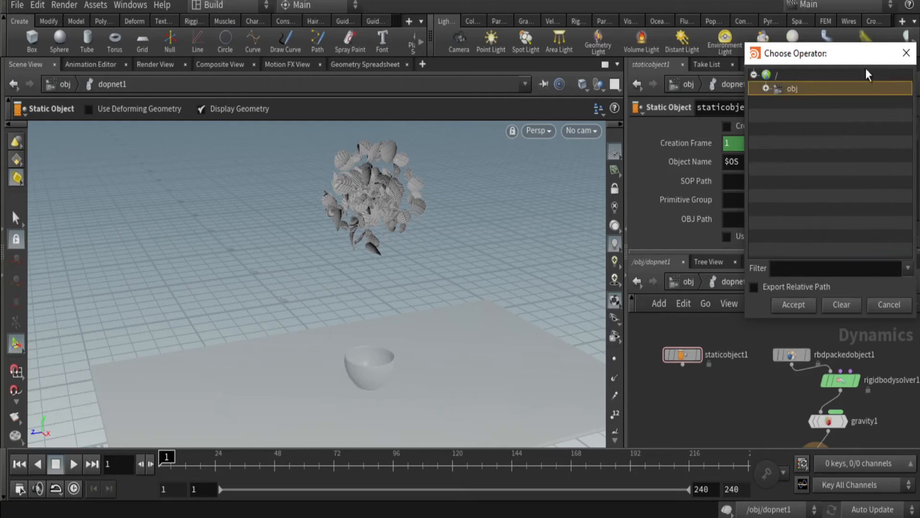
{"action": "left_click", "coordinate": [907, 53]}
- Go into the Bowl geometry network and append a Null node below merge1
{"action": "left_click", "coordinate": [689, 282]}
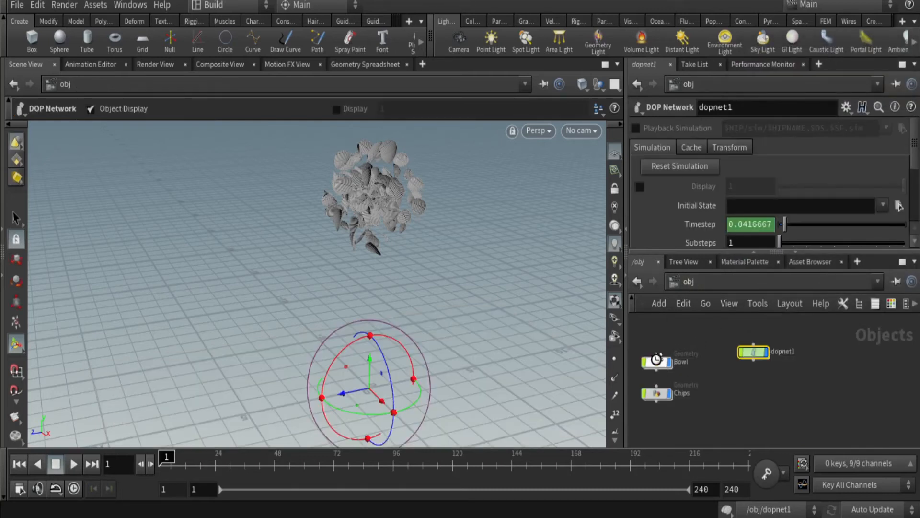
{"action": "double_click", "coordinate": [657, 361]}
{"action": "middle_click_drag", "start_coordinate": [787, 417], "coordinate": [794, 353]}
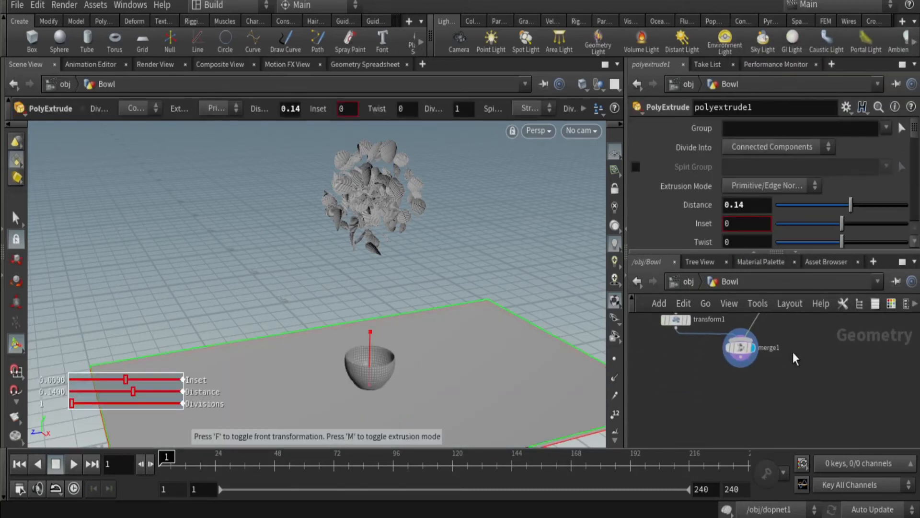
{"action": "key", "text": "Tab"}
{"action": "type", "text": "null"}
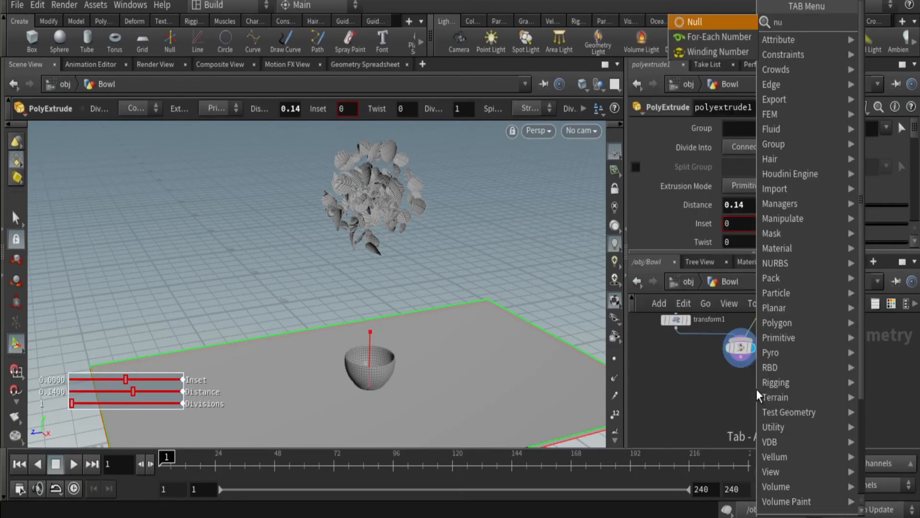
{"action": "left_click", "coordinate": [877, 24]}
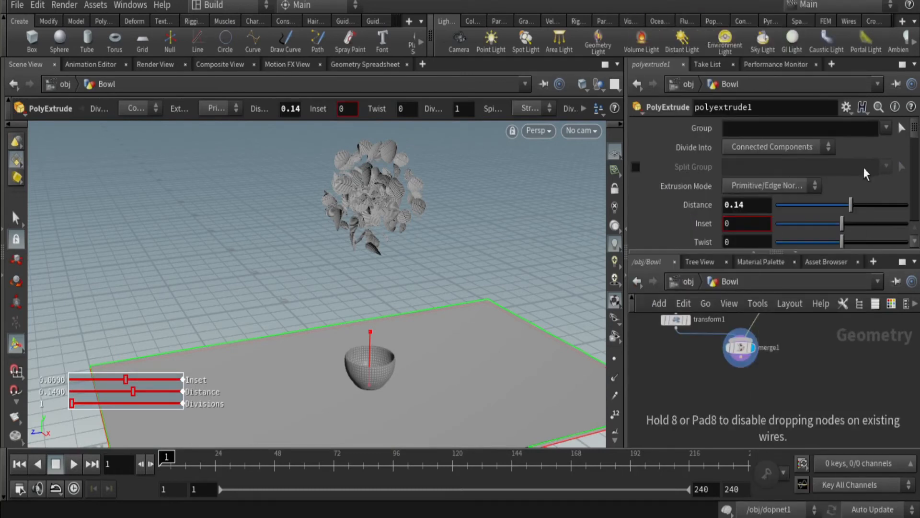
{"action": "left_click", "coordinate": [748, 402]}
- Rename the new Null node as Bowl_mod
{"action": "double_click", "coordinate": [762, 396]}
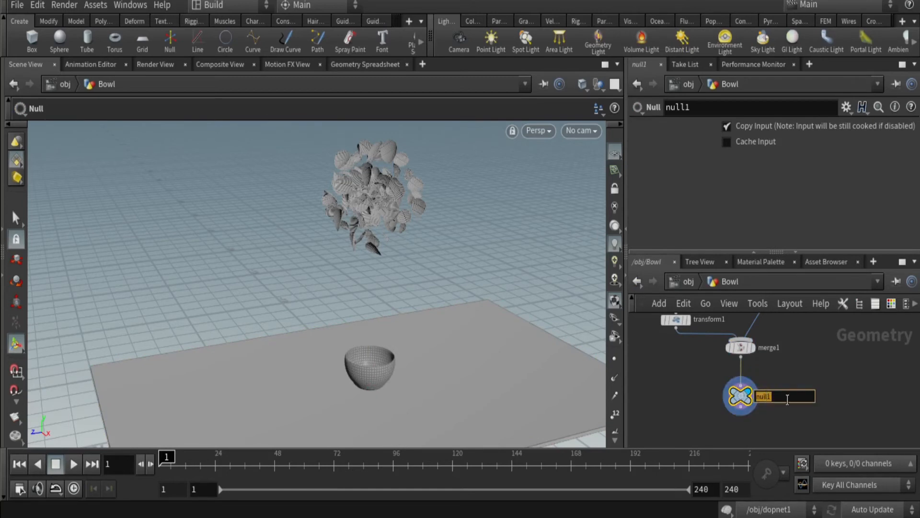
{"action": "type", "text": "Bowl_mod"}
{"action": "key", "text": "Return"}
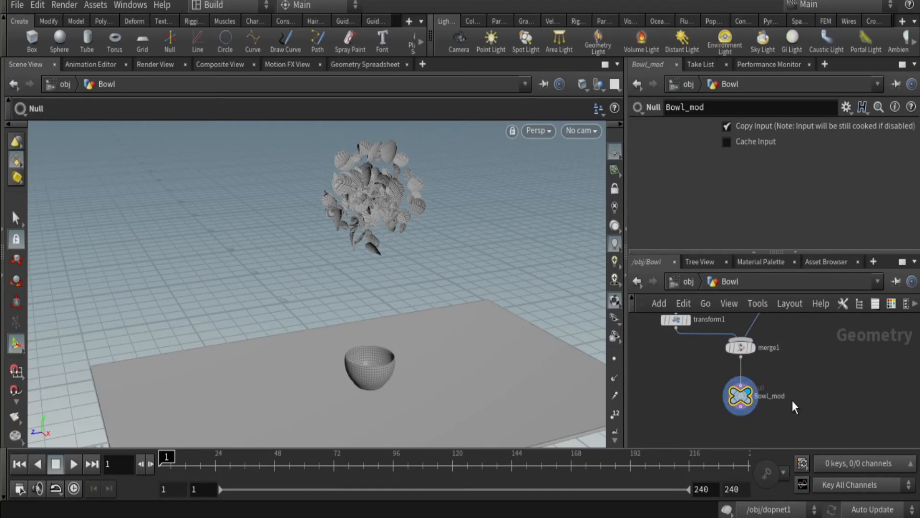
- Return to the obj level, select dopnet1 and save the scene
{"action": "left_click", "coordinate": [686, 282]}
{"action": "left_click", "coordinate": [755, 355]}
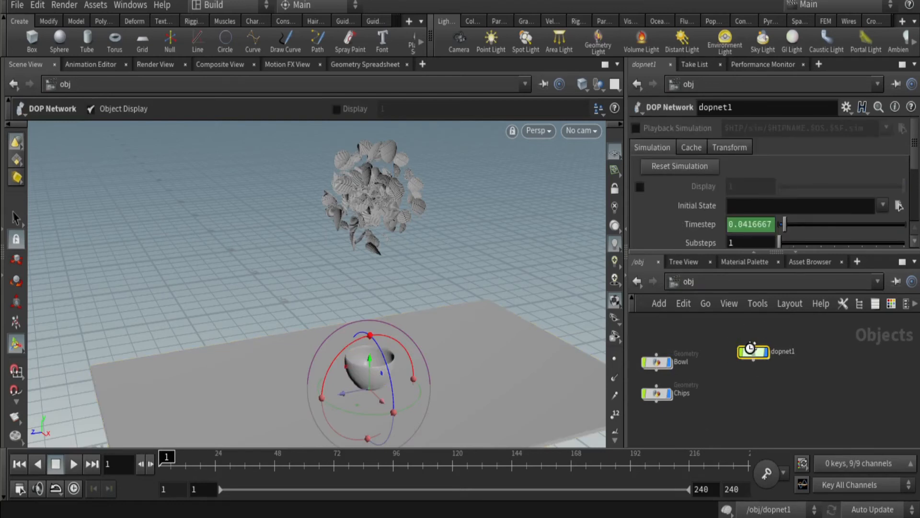
{"action": "left_click", "coordinate": [17, 5]}
{"action": "left_click", "coordinate": [34, 77]}
{"action": "double_click", "coordinate": [752, 351]}
{"action": "scroll", "coordinate": [800, 381], "scroll_direction": "down", "scroll_amount": 1}
{"action": "scroll", "coordinate": [799, 381], "scroll_direction": "up", "scroll_amount": 4}
{"action": "middle_click_drag", "start_coordinate": [758, 354], "coordinate": [784, 379]}
{"action": "left_click_drag", "start_coordinate": [747, 356], "coordinate": [752, 355]}
{"action": "right_click", "coordinate": [751, 356]}
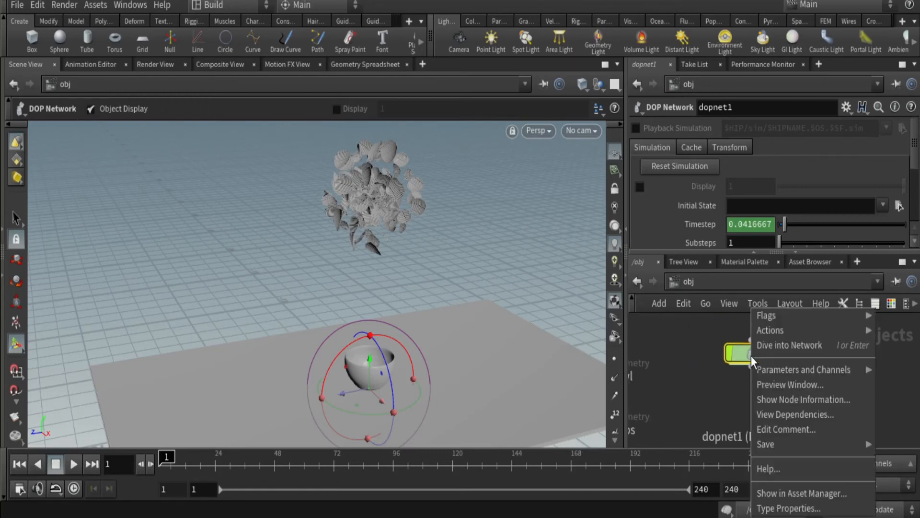
{"action": "left_click", "coordinate": [751, 356]}
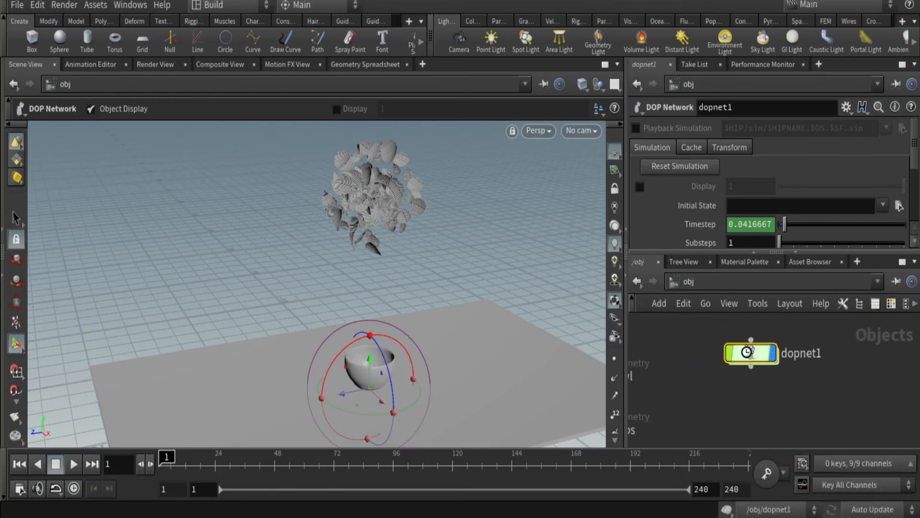
{"action": "left_click", "coordinate": [637, 282]}
{"action": "scroll", "coordinate": [796, 394], "scroll_direction": "down", "scroll_amount": 2}
{"action": "left_click", "coordinate": [637, 281]}
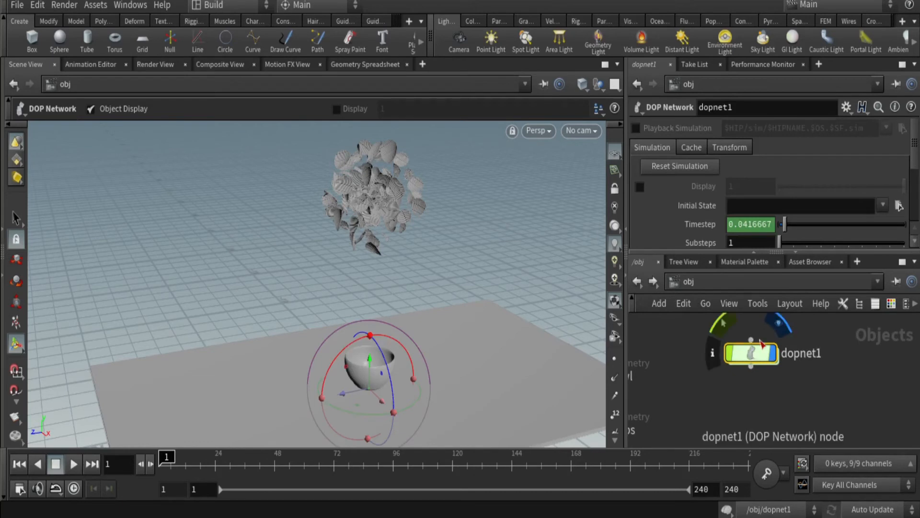
- Open the dopnet1 network and add a Merge node below the Static Object
{"action": "left_click", "coordinate": [774, 283]}
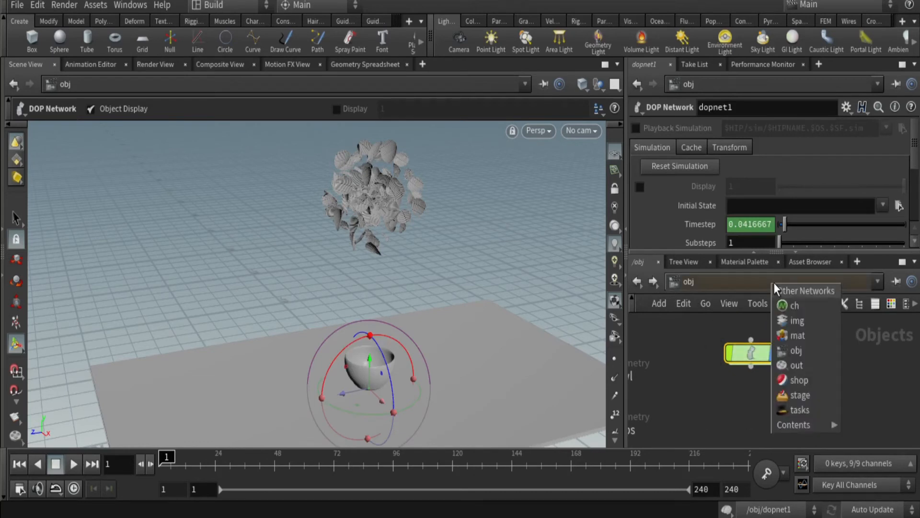
{"action": "mouse_move", "coordinate": [826, 429]}
{"action": "left_click", "coordinate": [872, 455]}
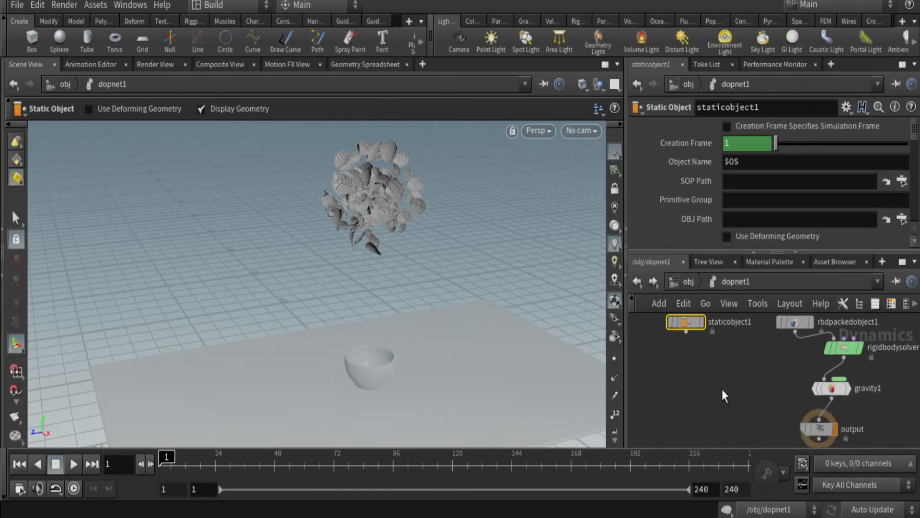
{"action": "key", "text": "Tab"}
{"action": "type", "text": "merge"}
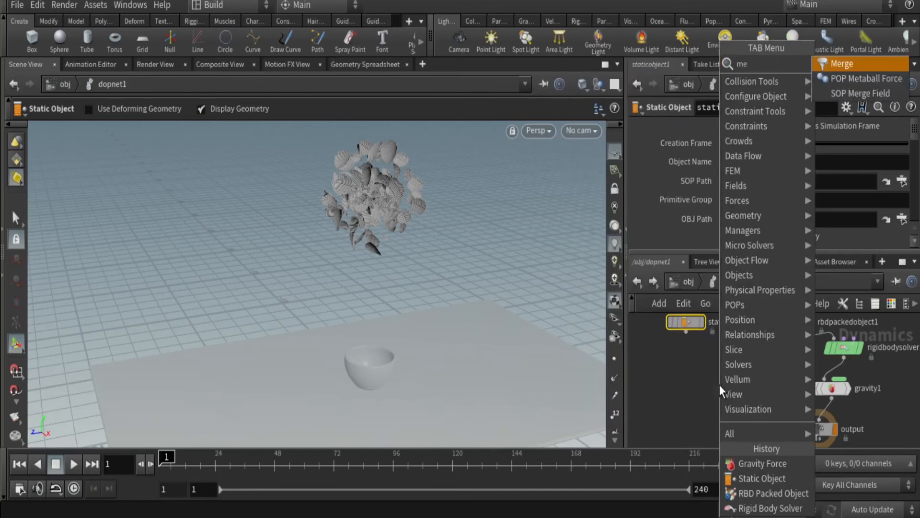
{"action": "left_click", "coordinate": [854, 70]}
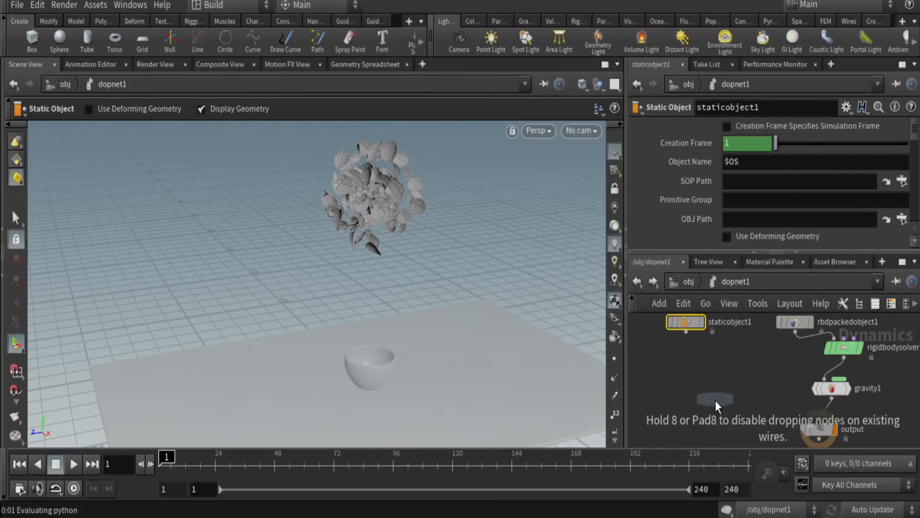
{"action": "left_click", "coordinate": [715, 399]}
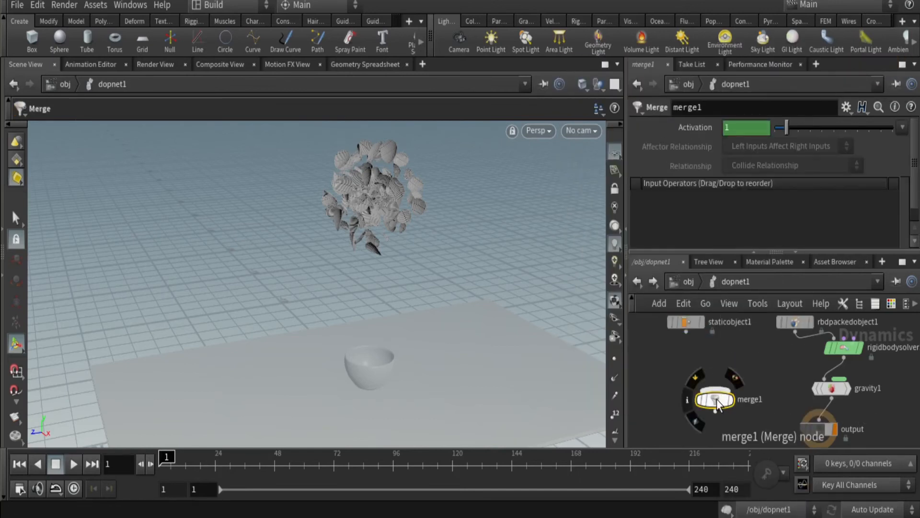
- Combine staticobject1 and gravity1 through merge1 into the output node, and arrange merge1 directly above the output
{"action": "left_click_drag", "start_coordinate": [686, 332], "coordinate": [715, 389]}
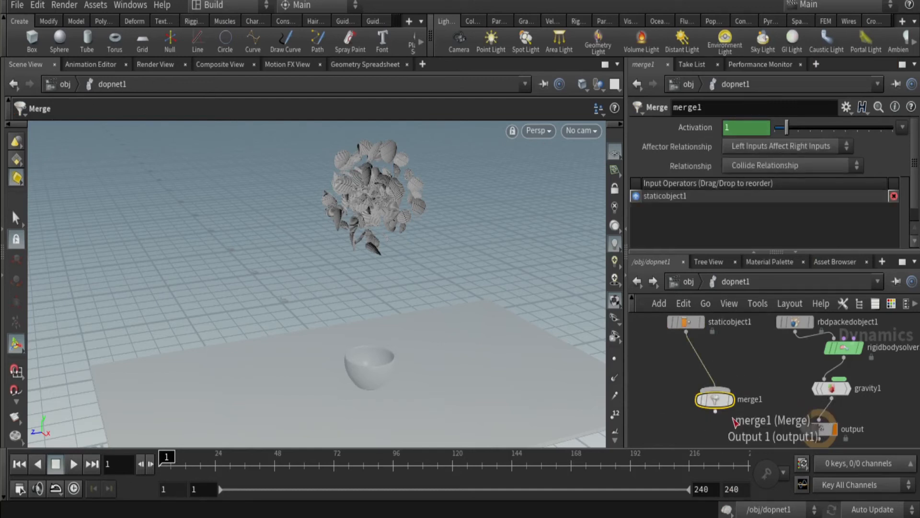
{"action": "left_click_drag", "start_coordinate": [833, 405], "coordinate": [716, 412]}
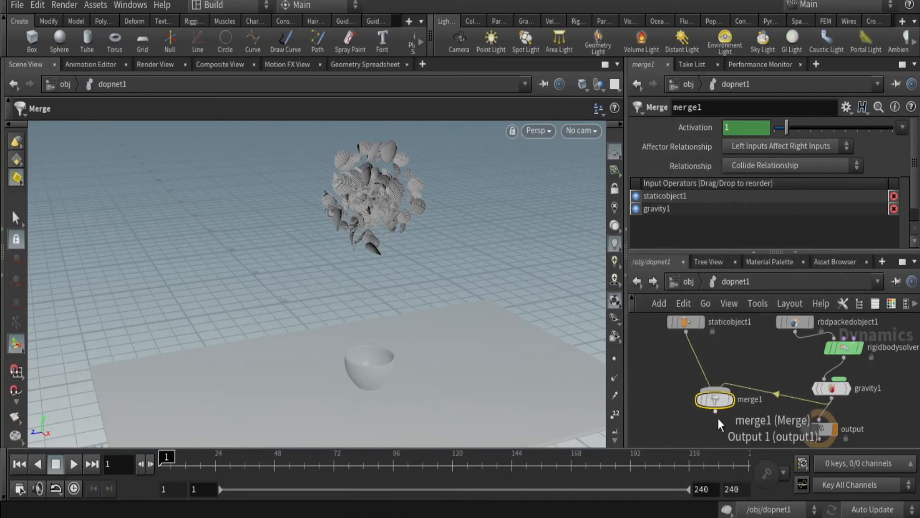
{"action": "left_click_drag", "start_coordinate": [717, 412], "coordinate": [809, 411]}
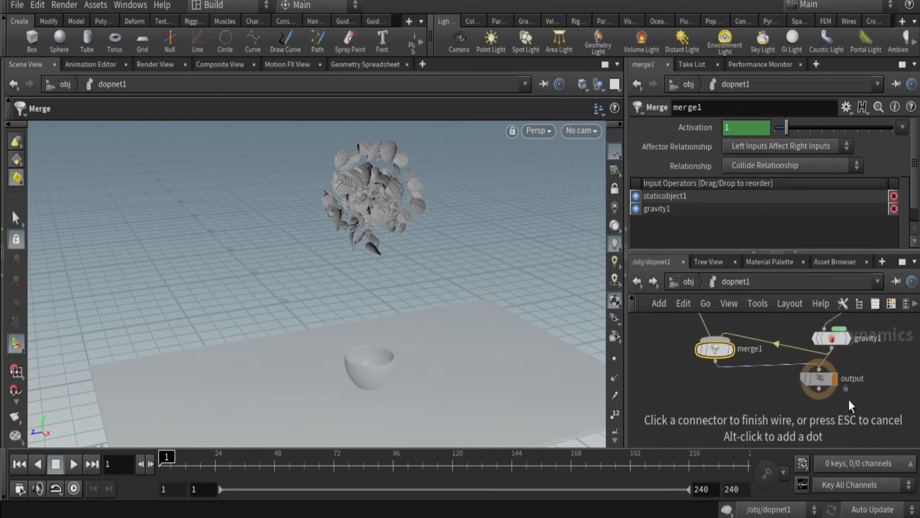
{"action": "left_click", "coordinate": [819, 379]}
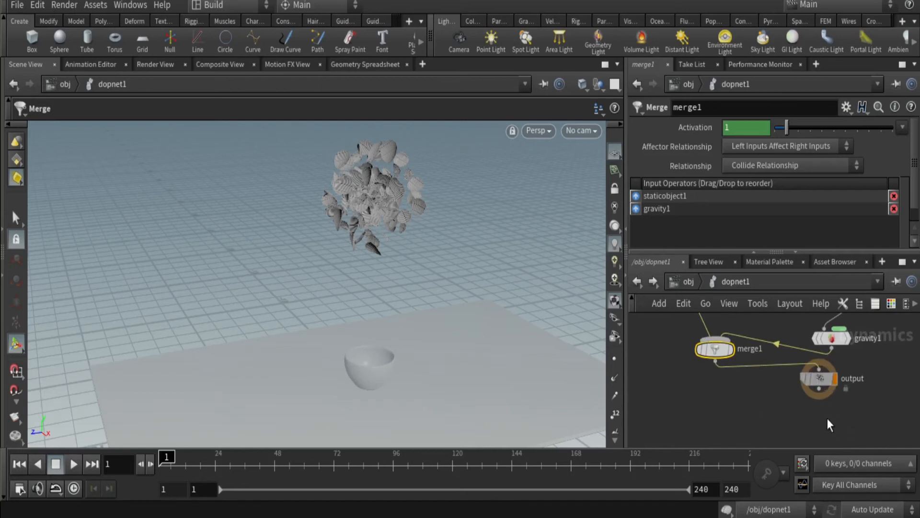
{"action": "left_click_drag", "start_coordinate": [825, 389], "coordinate": [771, 428]}
{"action": "left_click_drag", "start_coordinate": [716, 356], "coordinate": [779, 379]}
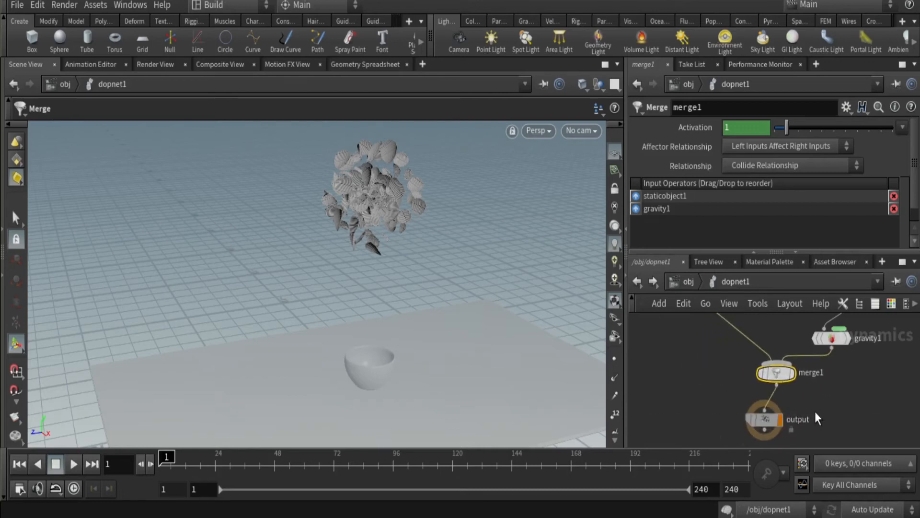
- Set the Static Object's SOP Path to /obj/Bowl/Bowl_mod and save the scene
{"action": "scroll", "coordinate": [830, 409], "scroll_direction": "down", "scroll_amount": 2}
{"action": "middle_click_drag", "start_coordinate": [723, 330], "coordinate": [705, 384]}
{"action": "left_click", "coordinate": [712, 367]}
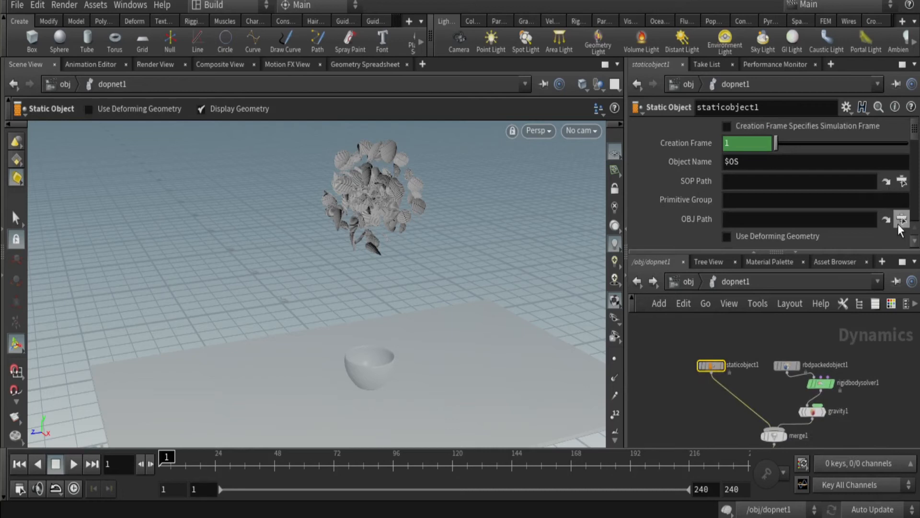
{"action": "left_click", "coordinate": [902, 182]}
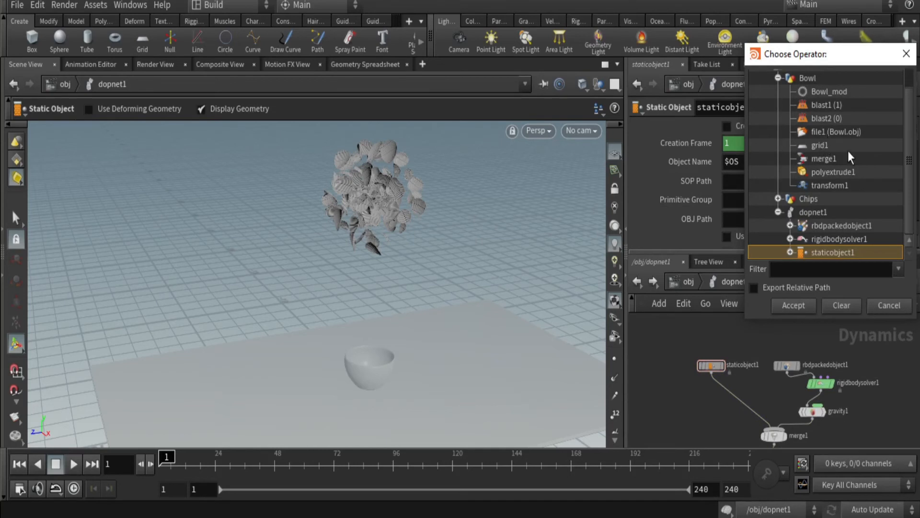
{"action": "left_click", "coordinate": [829, 91]}
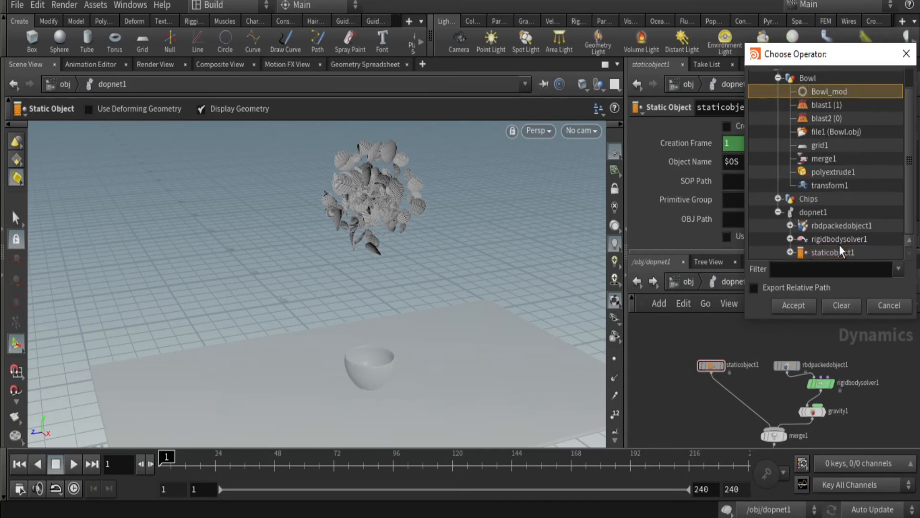
{"action": "left_click", "coordinate": [811, 306]}
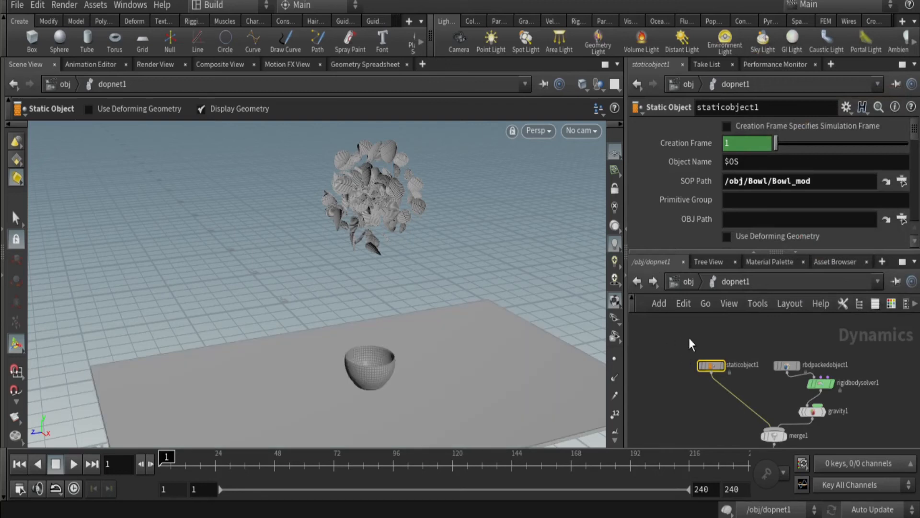
{"action": "left_click", "coordinate": [17, 5]}
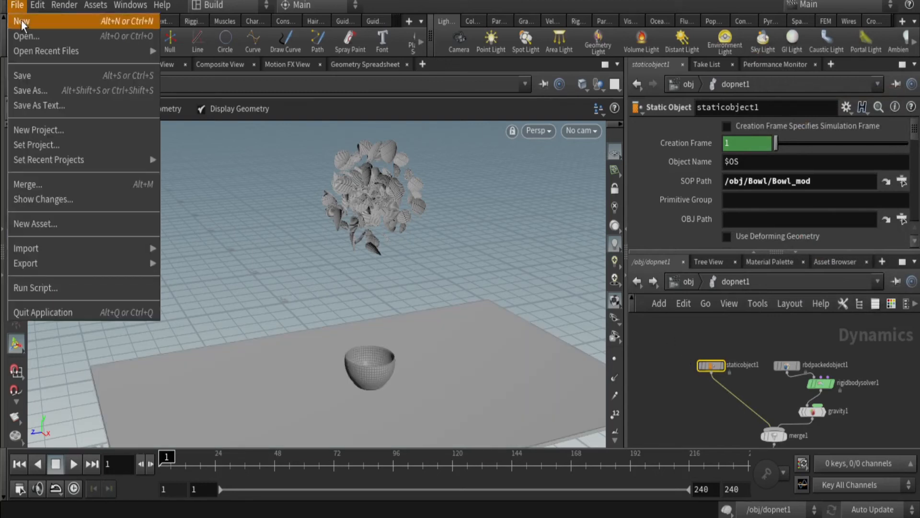
{"action": "left_click", "coordinate": [36, 77]}
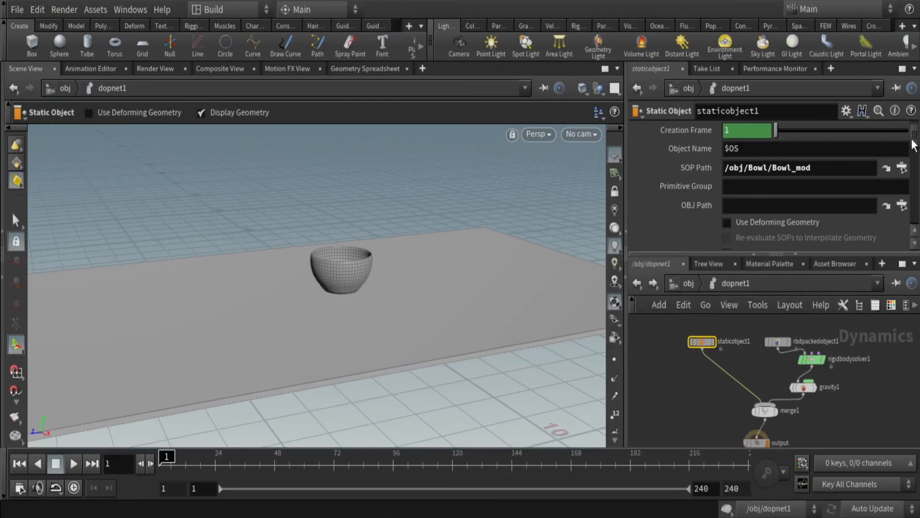
- Show the Static Object's Bullet collision guide geometry to inspect its collision shape
{"action": "left_click_drag", "start_coordinate": [915, 139], "coordinate": [916, 169]}
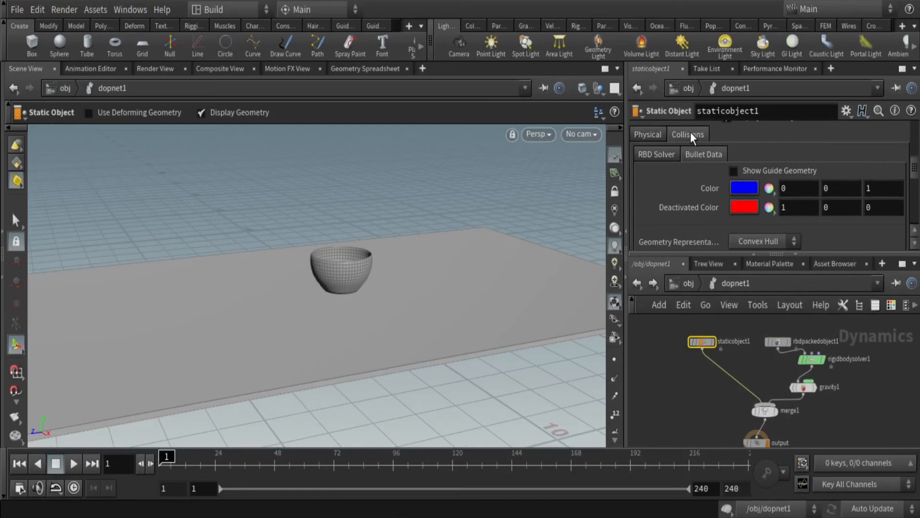
{"action": "left_click", "coordinate": [649, 135]}
{"action": "left_click", "coordinate": [688, 135]}
{"action": "left_click", "coordinate": [734, 172]}
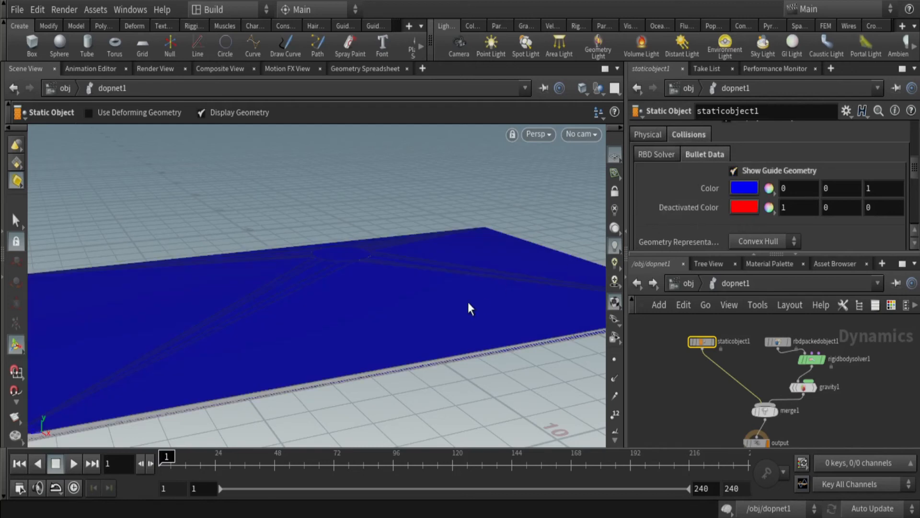
- Set the Static Object's Bullet Geometry Representation to Concave and hide the guide geometry
{"action": "left_click", "coordinate": [780, 244]}
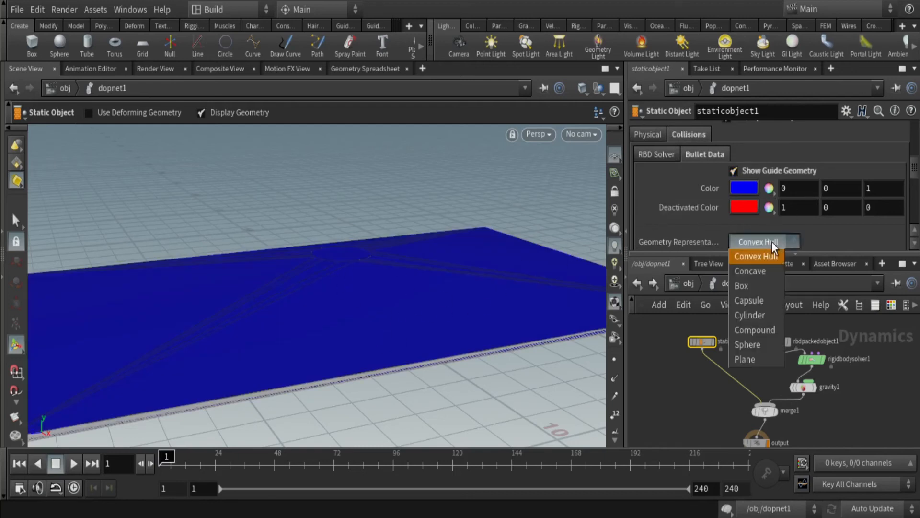
{"action": "left_click", "coordinate": [756, 269]}
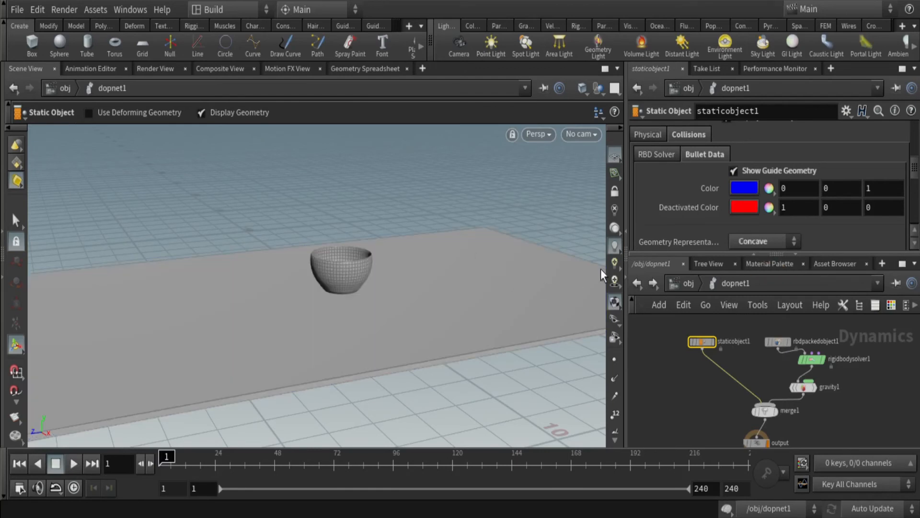
{"action": "left_click", "coordinate": [733, 171]}
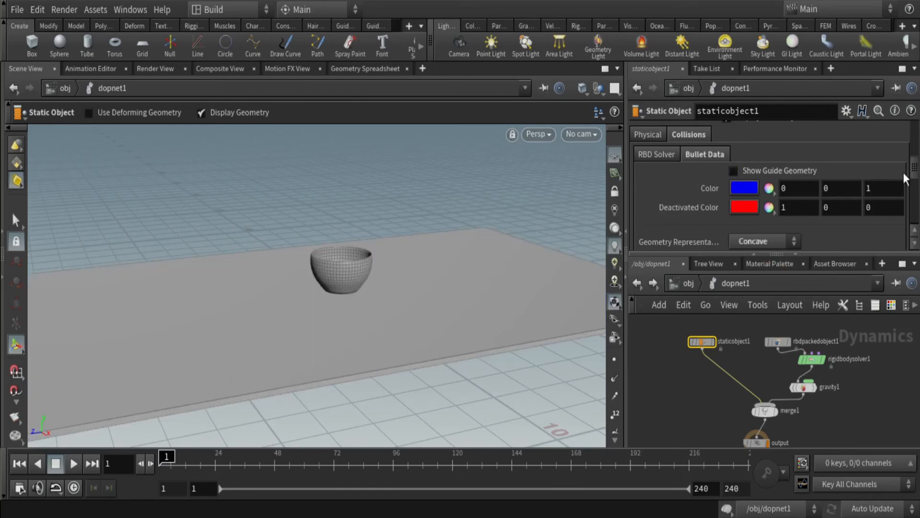
{"action": "scroll", "coordinate": [917, 172], "scroll_direction": "up", "scroll_amount": 1}
{"action": "scroll", "coordinate": [917, 173], "scroll_direction": "up", "scroll_amount": 3}
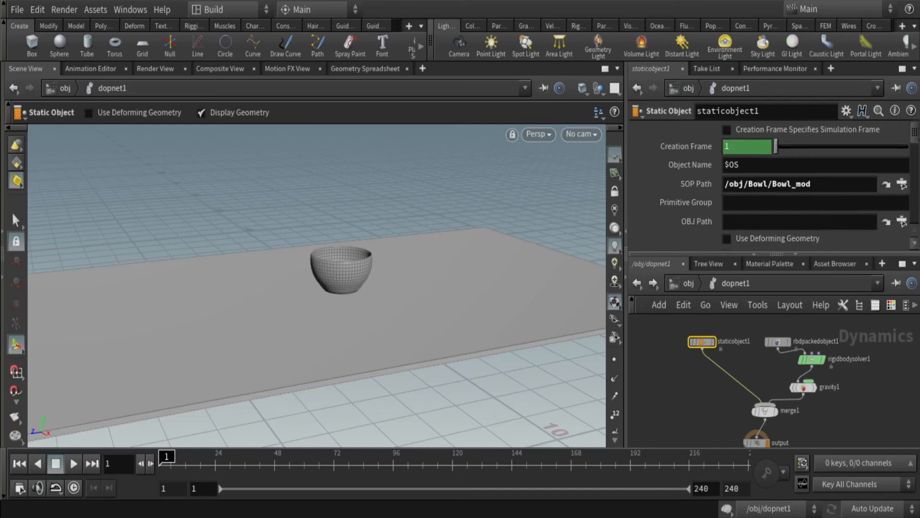
- Return from dopnet1 to the object-level network, bring the Bowl and Chips nodes into view and save the scene
{"action": "scroll", "coordinate": [815, 187], "scroll_direction": "down", "scroll_amount": 1}
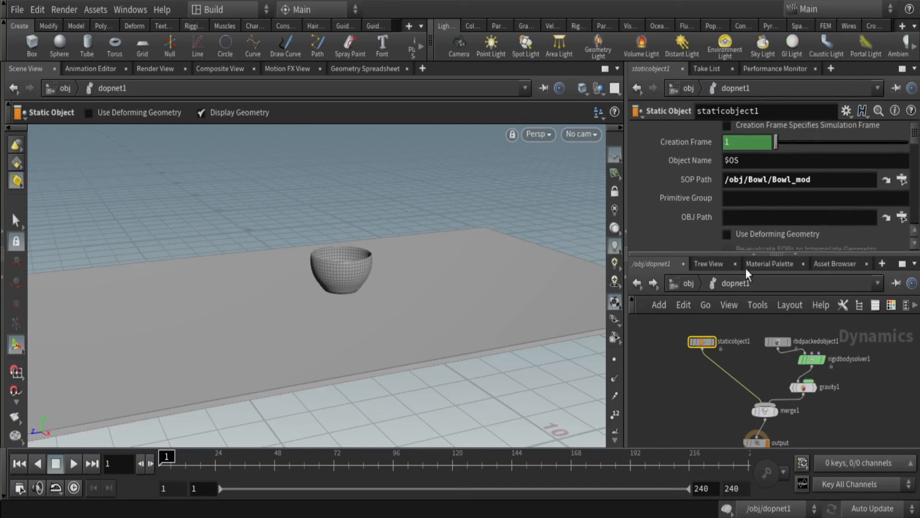
{"action": "left_click", "coordinate": [683, 284]}
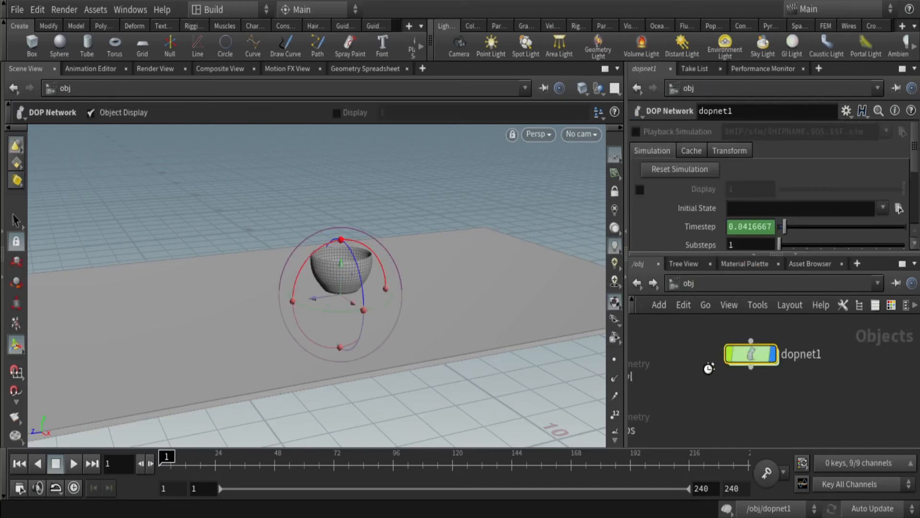
{"action": "middle_click_drag", "start_coordinate": [699, 379], "coordinate": [803, 369]}
{"action": "left_click", "coordinate": [12, 9]}
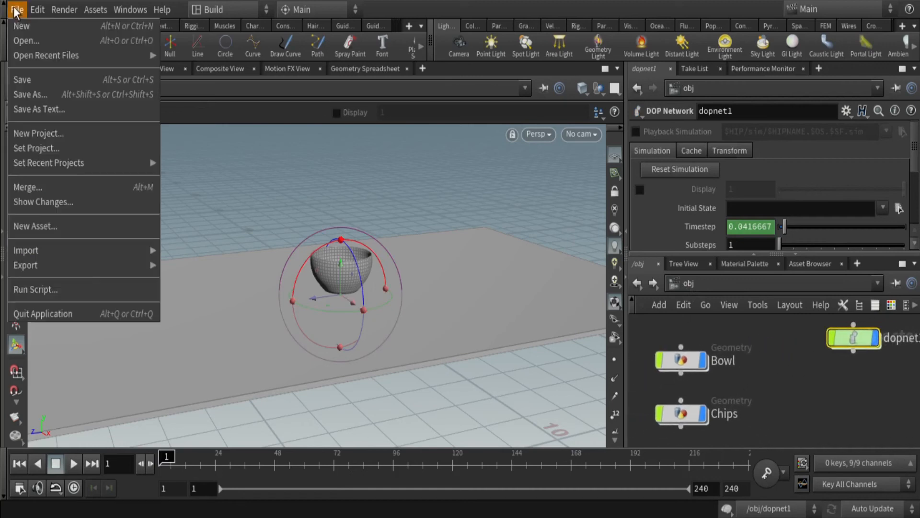
{"action": "left_click", "coordinate": [41, 76]}
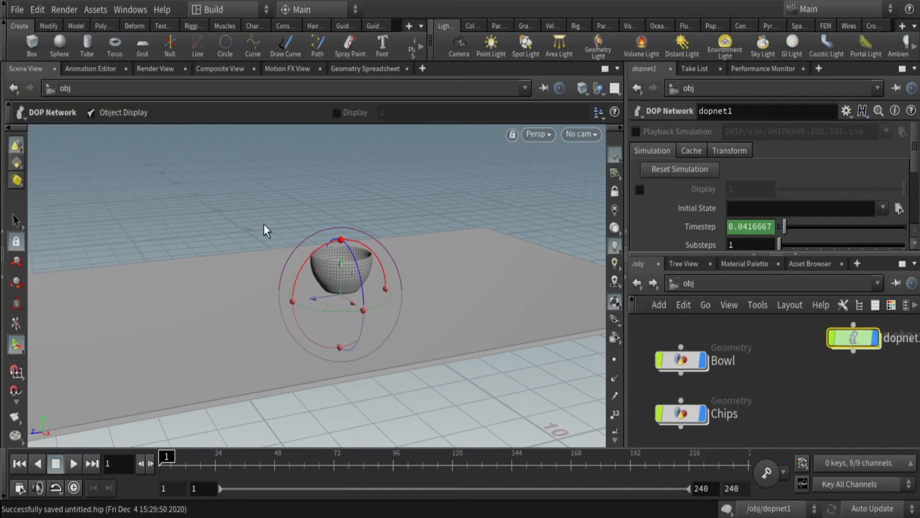
- Set both the global end frame and the playback end frame of the timeline to 100
{"action": "left_click", "coordinate": [701, 488]}
{"action": "type", "text": "100"}
{"action": "key", "text": "Return"}
{"action": "type", "text": "1"}
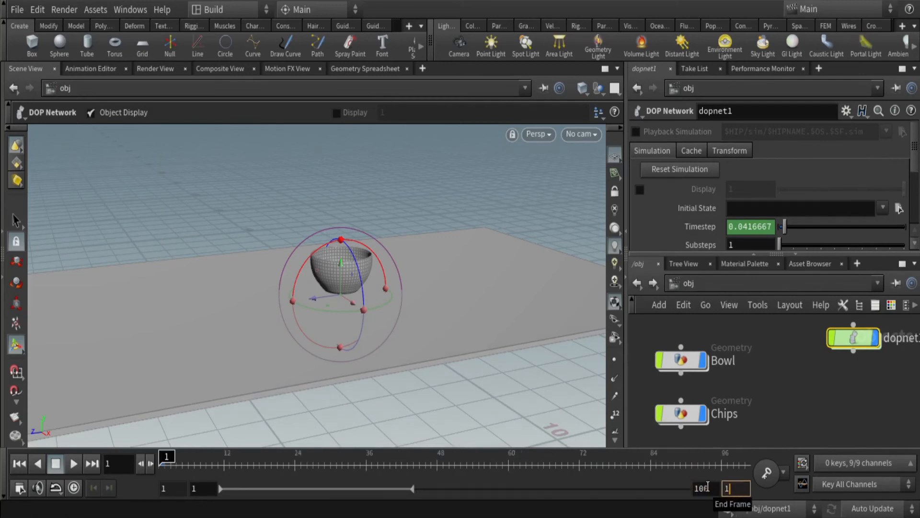
{"action": "key", "text": "Return"}
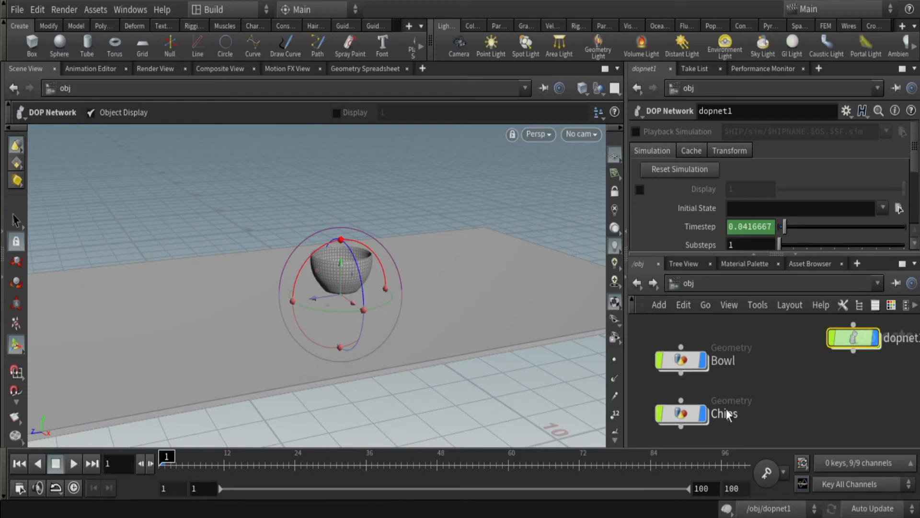
- Turn off the display of the Chips geometry object and play the flipbook of the chips falling onto the bowl and slab
{"action": "left_click", "coordinate": [703, 413]}
{"action": "scroll", "coordinate": [433, 243], "scroll_direction": "down", "scroll_amount": 2}
{"action": "left_click_drag", "start_coordinate": [430, 289], "coordinate": [434, 286], "text": "alt"}
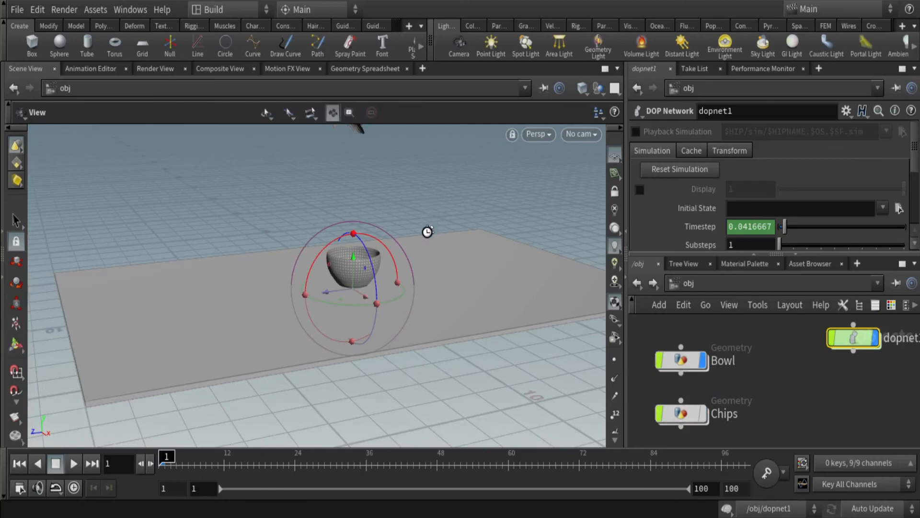
{"action": "scroll", "coordinate": [426, 235], "scroll_direction": "down", "scroll_amount": 2}
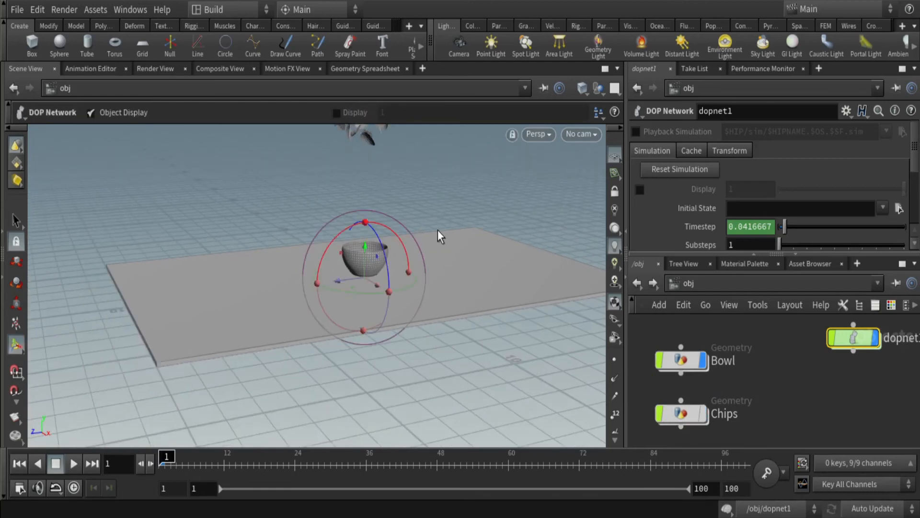
{"action": "middle_click_drag", "start_coordinate": [435, 191], "coordinate": [422, 267], "text": "alt"}
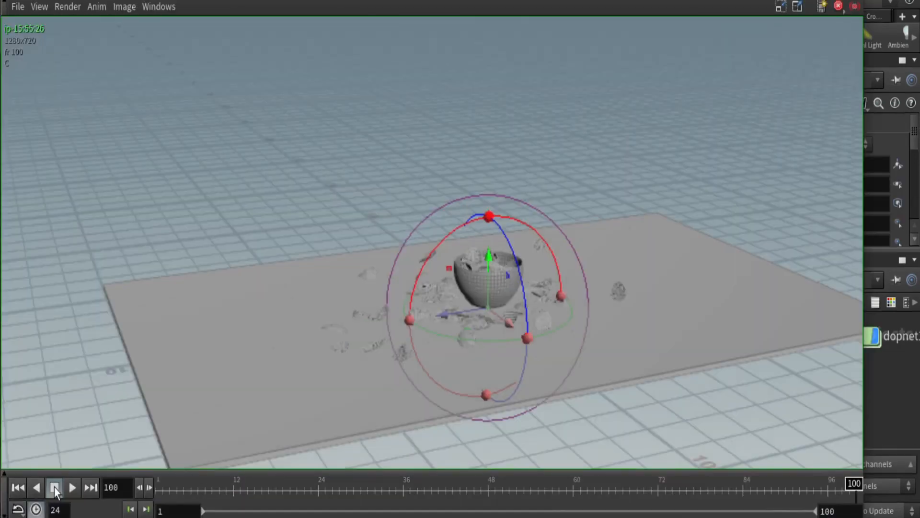
{"action": "left_click", "coordinate": [71, 486]}
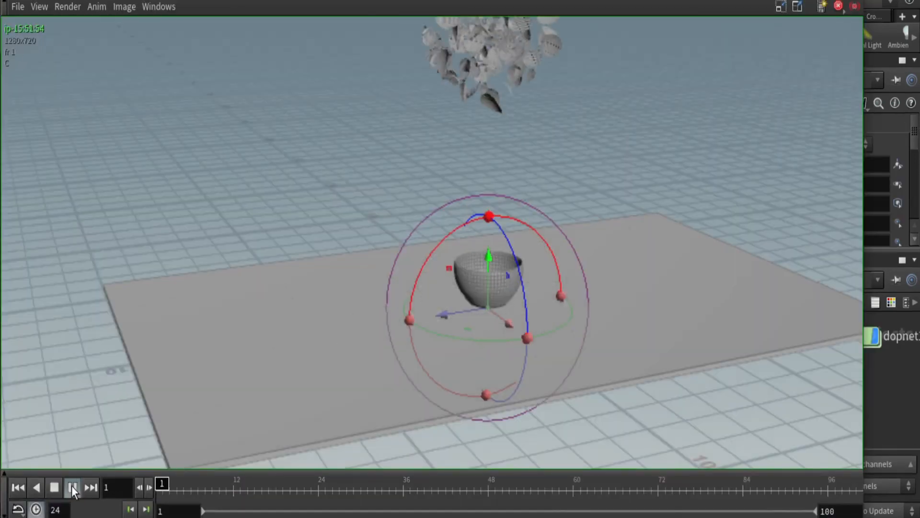